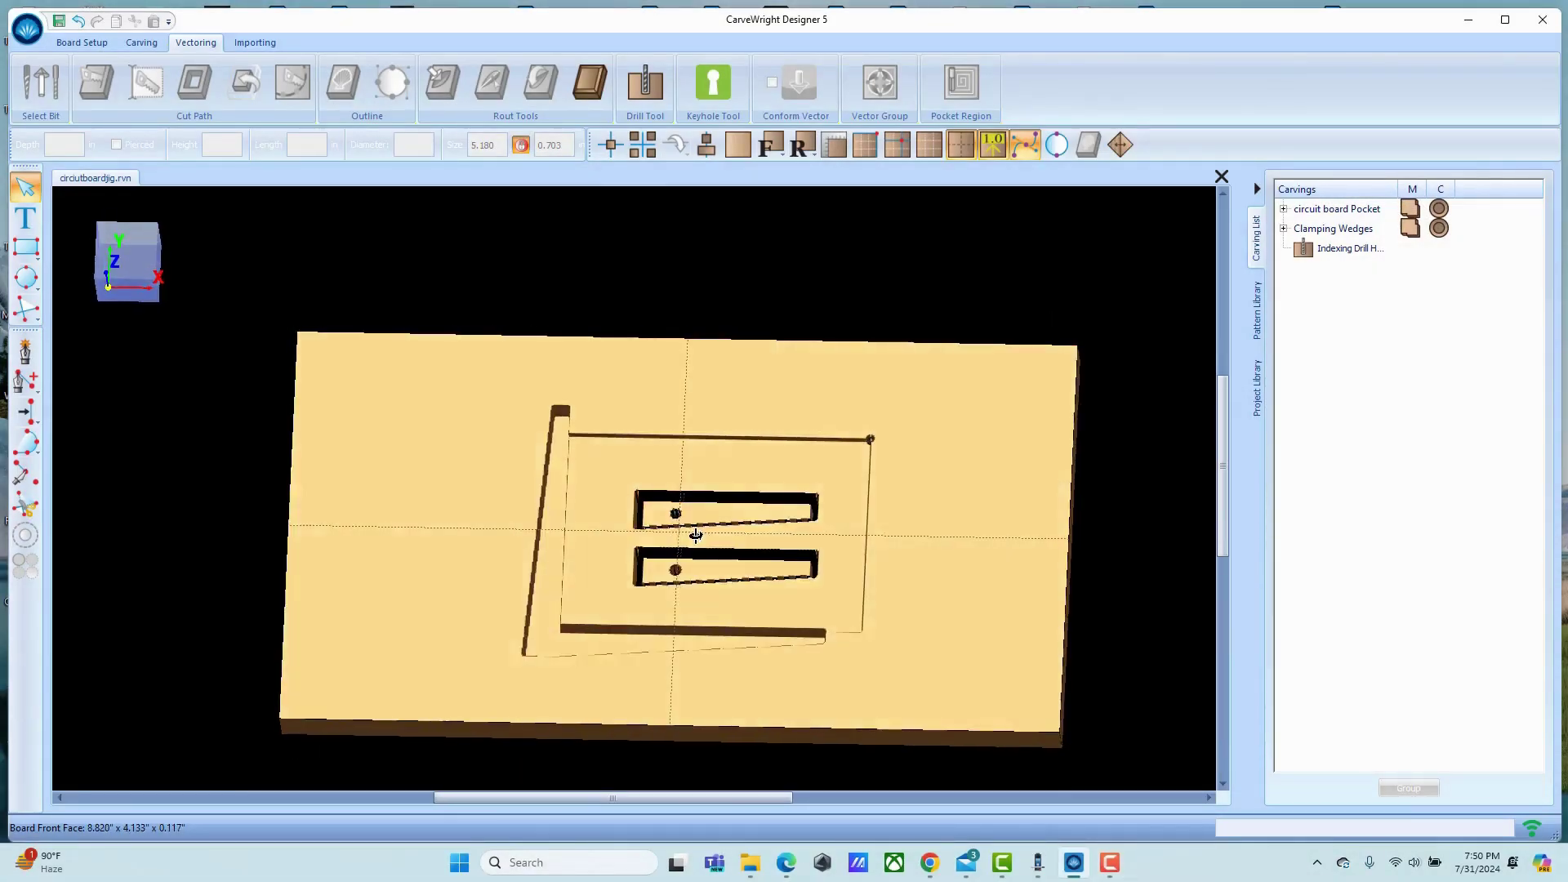
Select the circuit-board pocket outline and the narrow slot beside it, tilting the view flatter.
{"action": "left_click", "coordinate": [680, 434]}
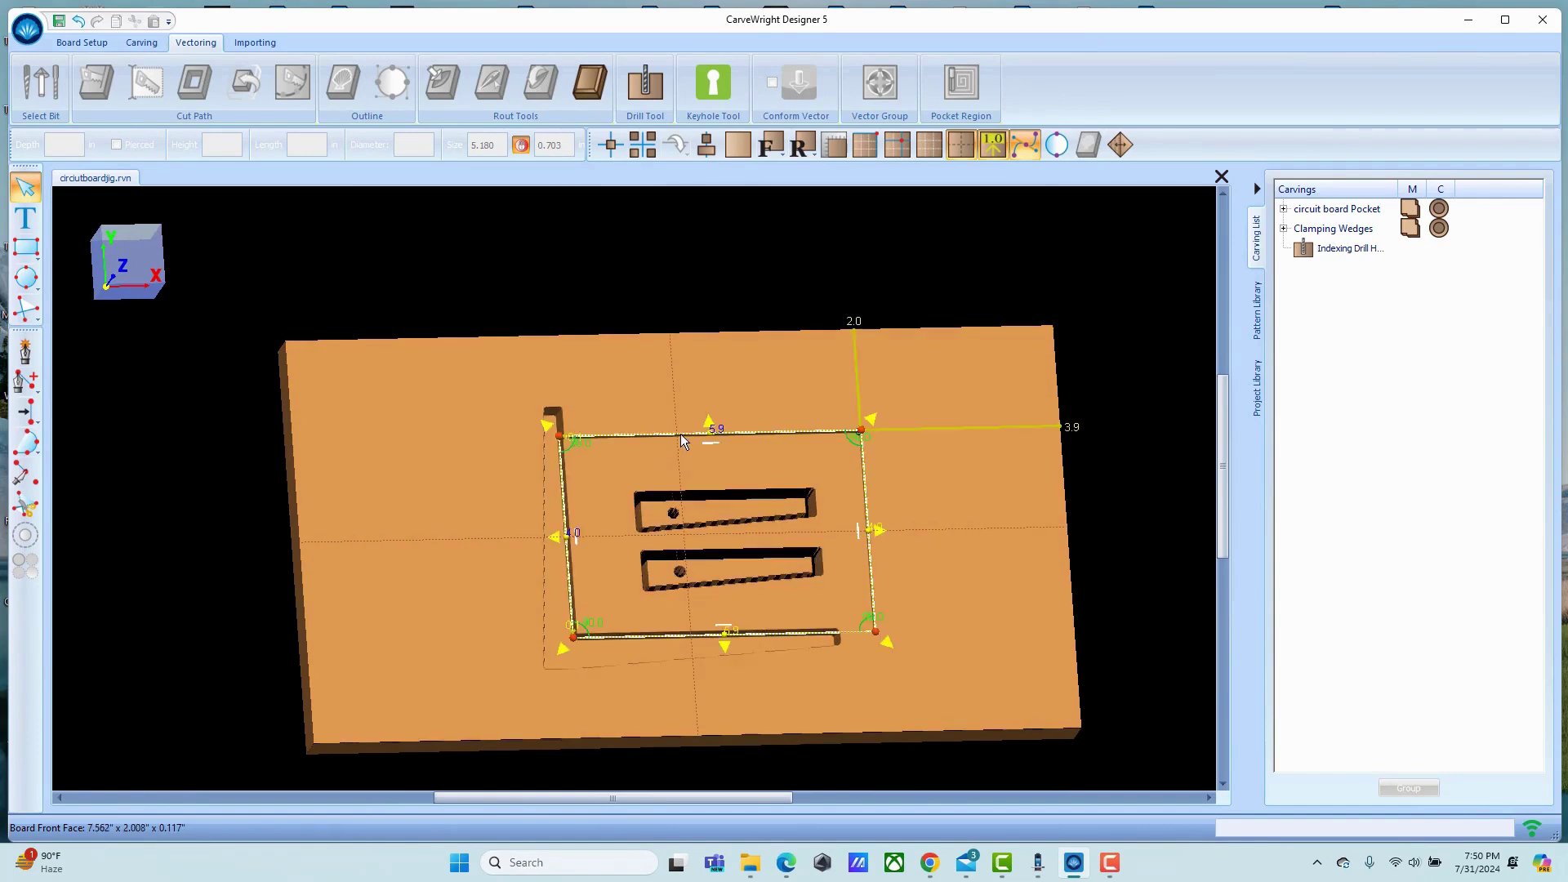
{"action": "left_click", "coordinate": [547, 625]}
{"action": "scroll", "coordinate": [589, 635], "scroll_direction": "up", "scroll_amount": 5}
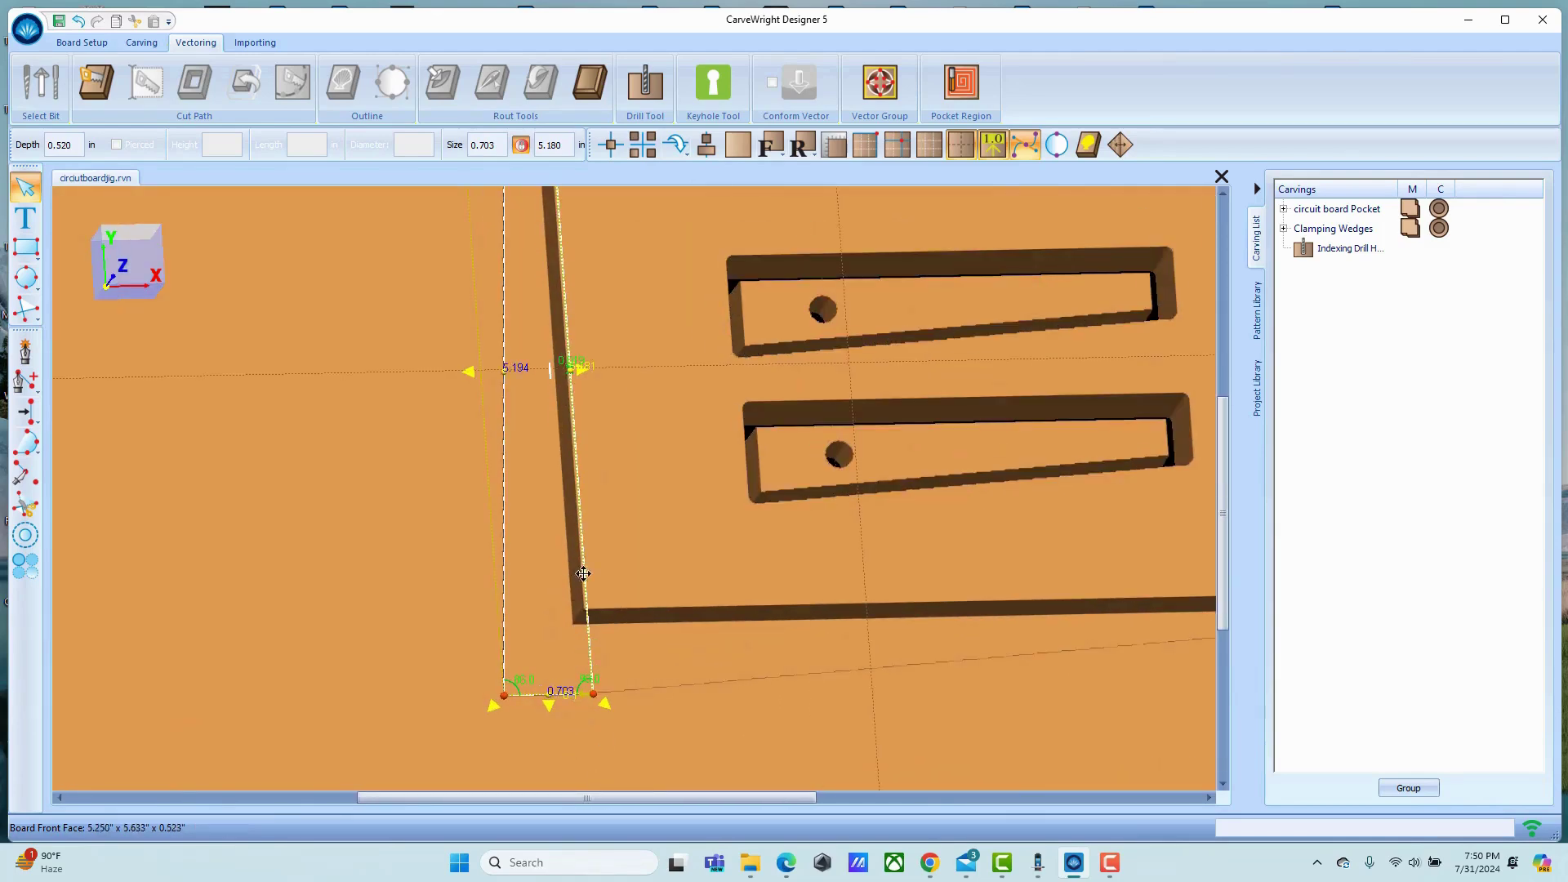
{"action": "middle_click_drag", "start_coordinate": [635, 713], "coordinate": [743, 623]}
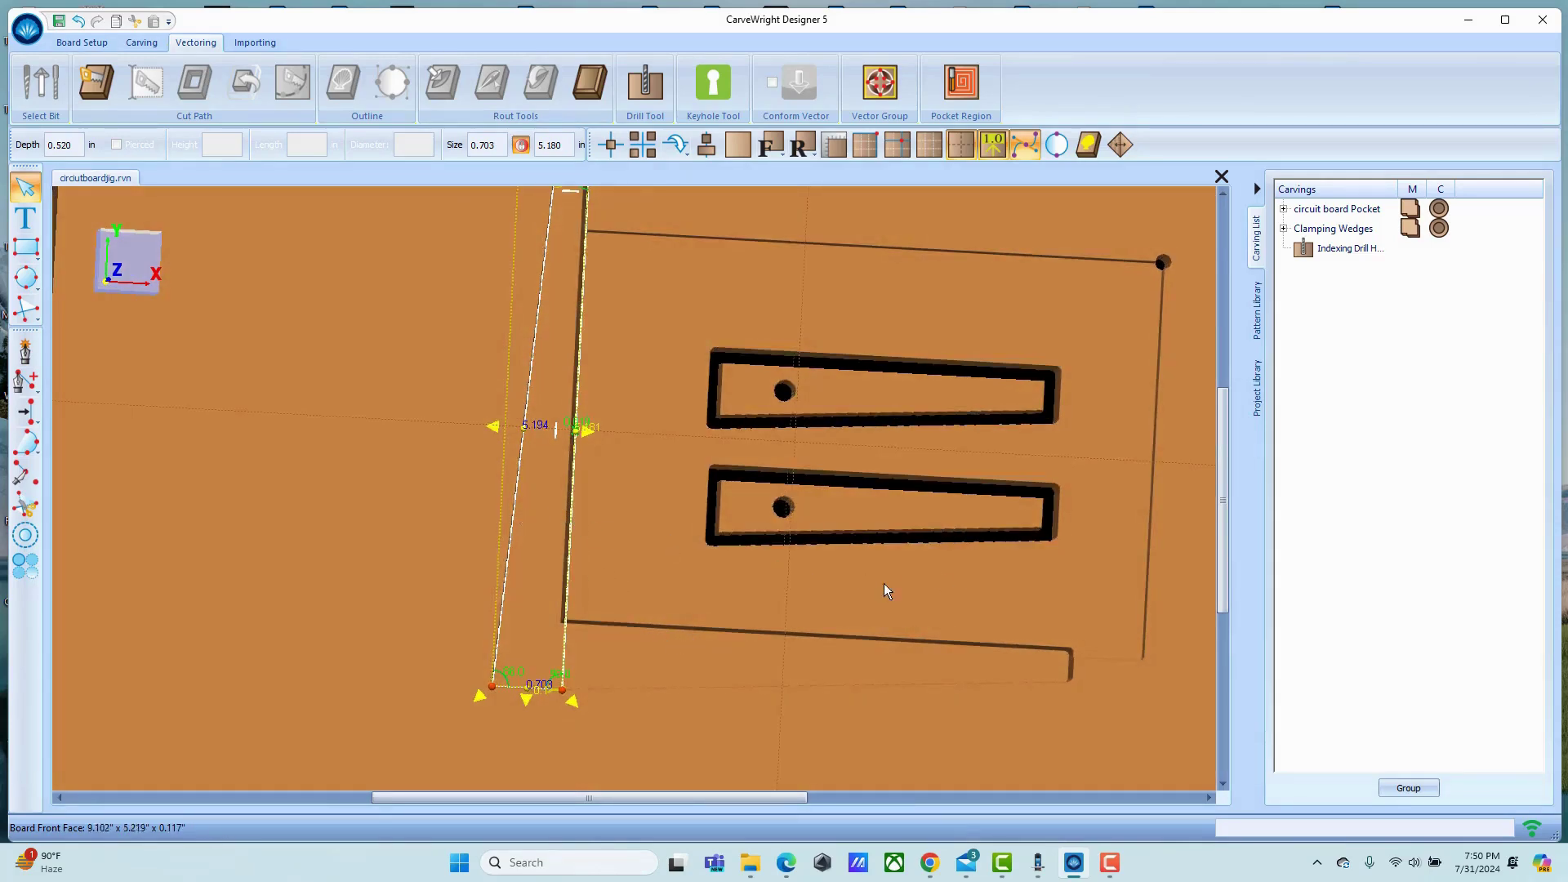
{"action": "scroll", "coordinate": [787, 673], "scroll_direction": "down", "scroll_amount": 5}
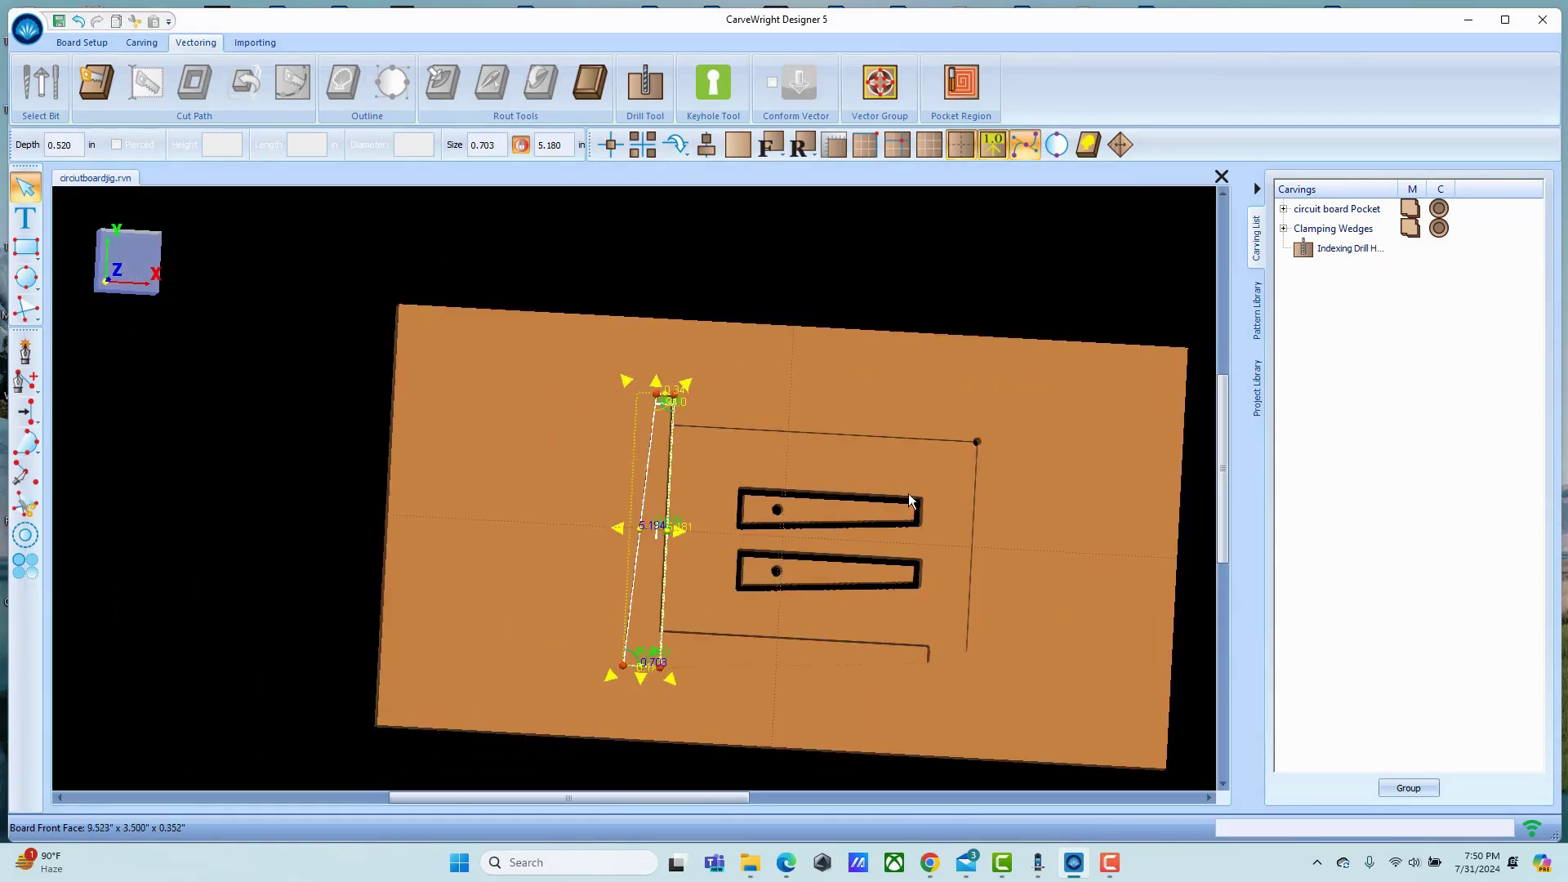
{"action": "left_click", "coordinate": [793, 522]}
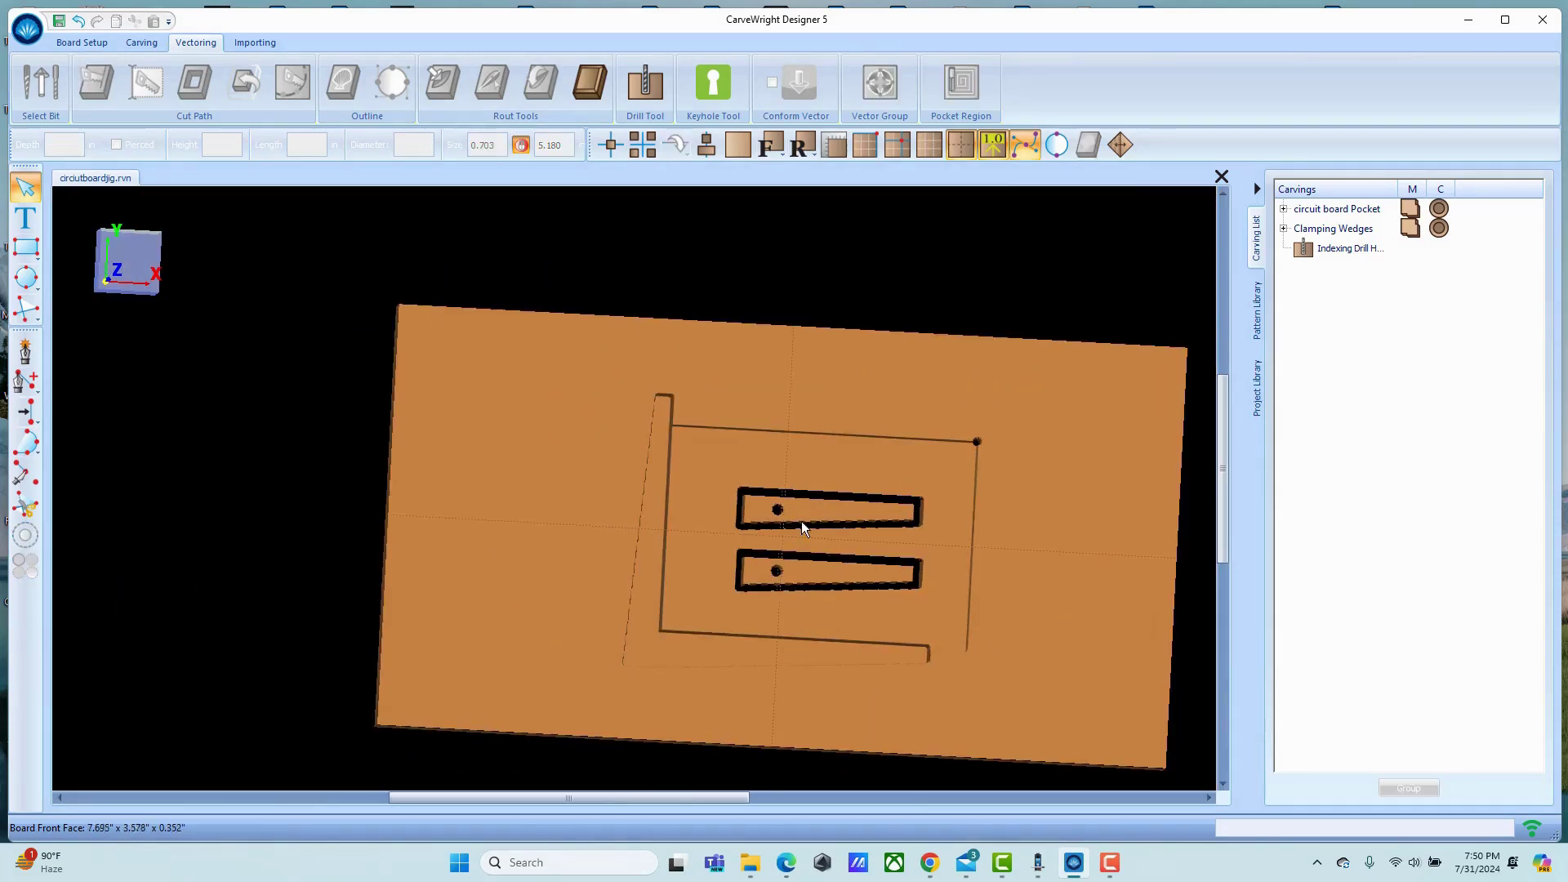
Check the indexing drill hole at the pocket corner from a near top-down view.
{"action": "left_click", "coordinate": [980, 443]}
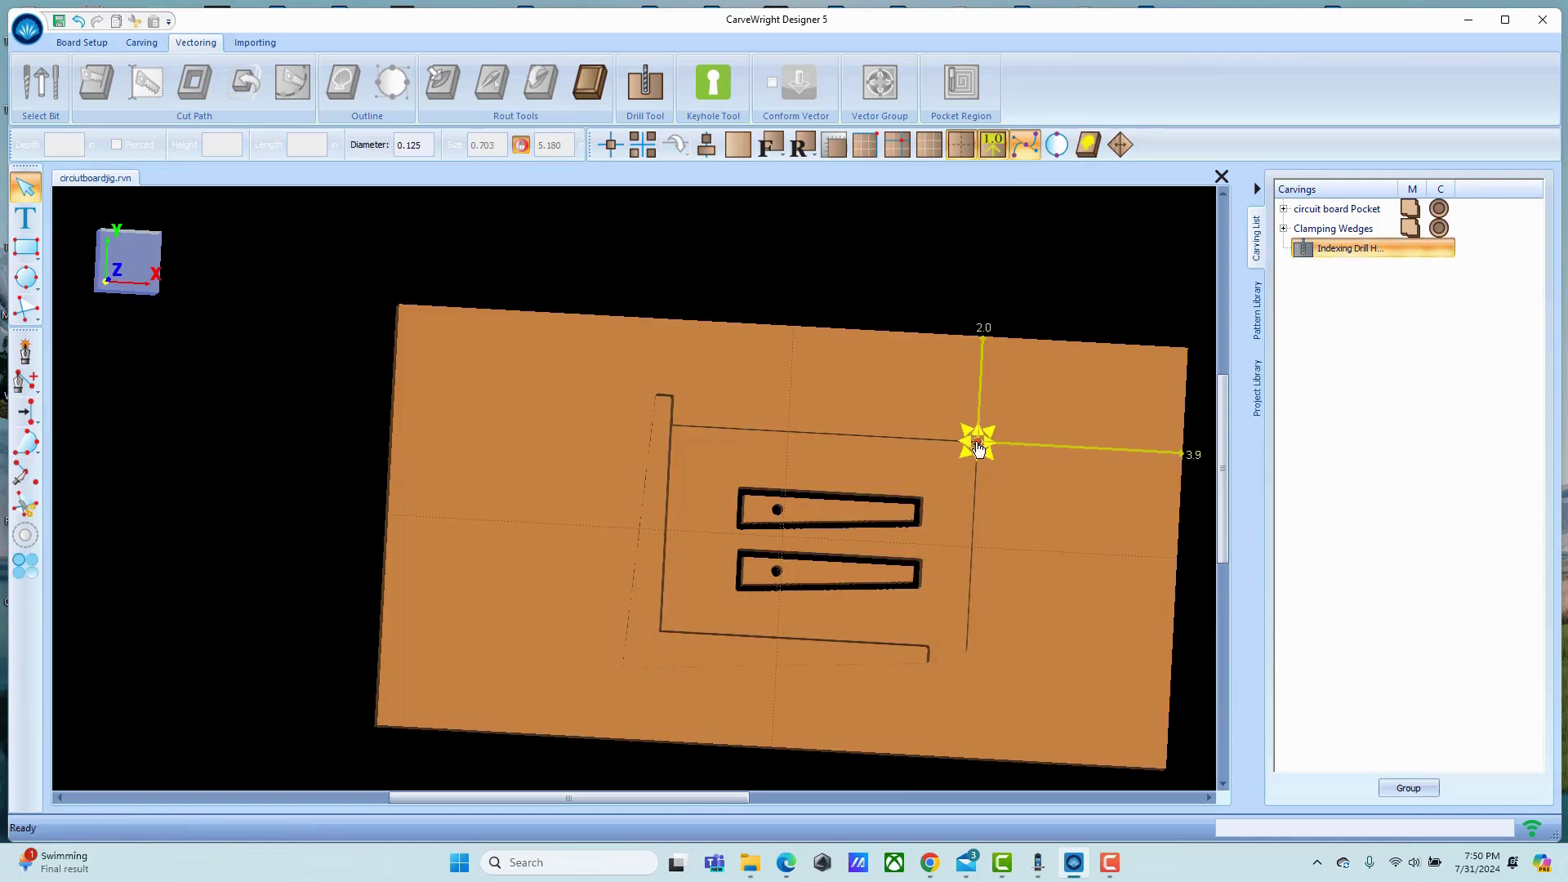
{"action": "scroll", "coordinate": [979, 474], "scroll_direction": "up", "scroll_amount": 2}
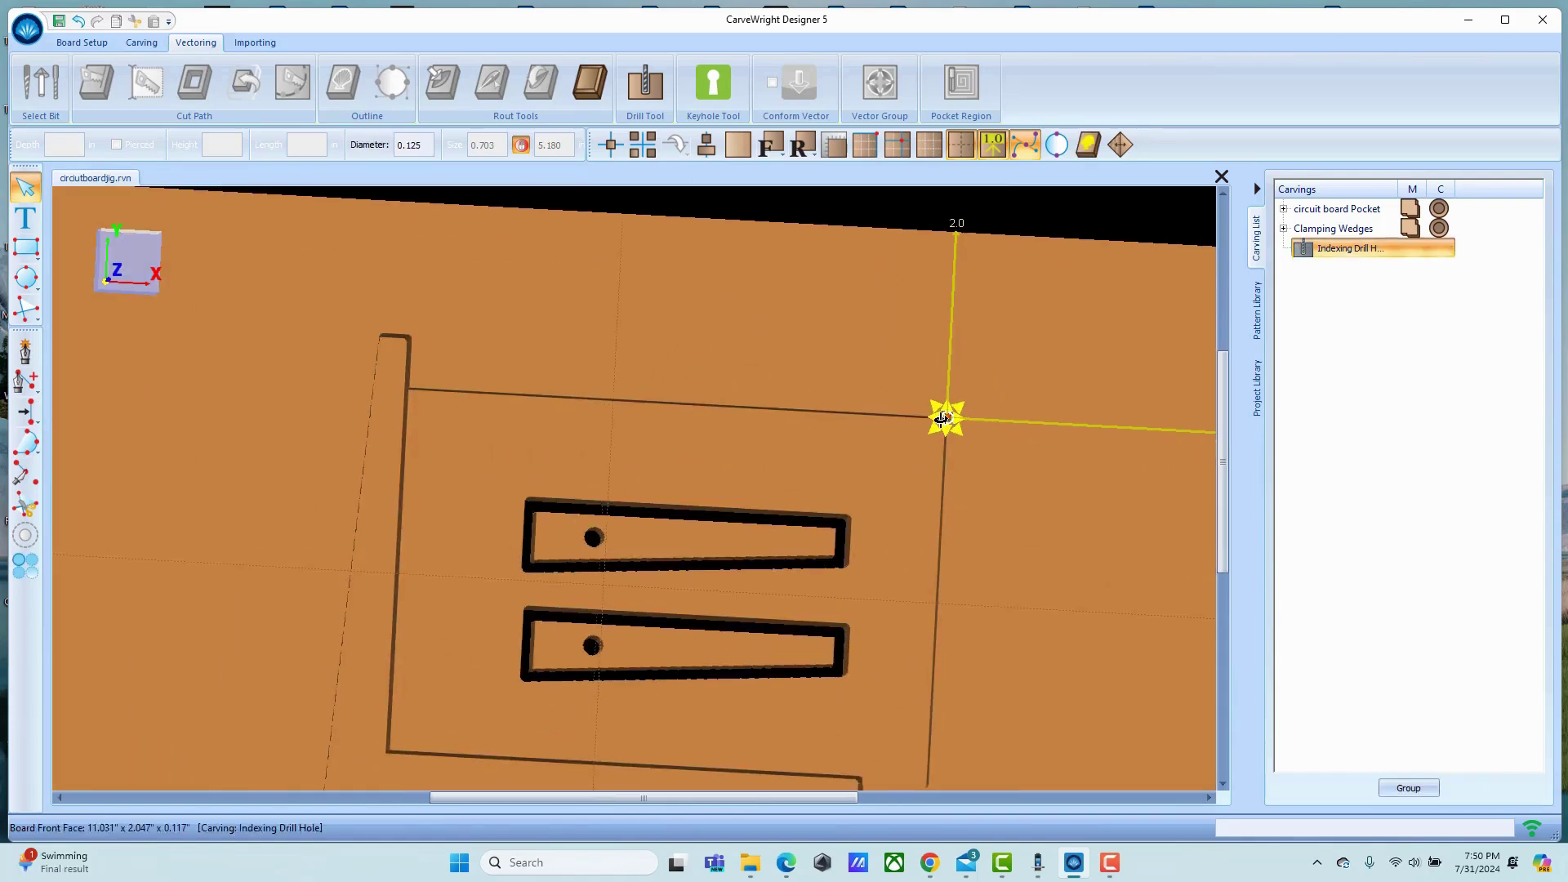
{"action": "scroll", "coordinate": [802, 560], "scroll_direction": "down", "scroll_amount": 3}
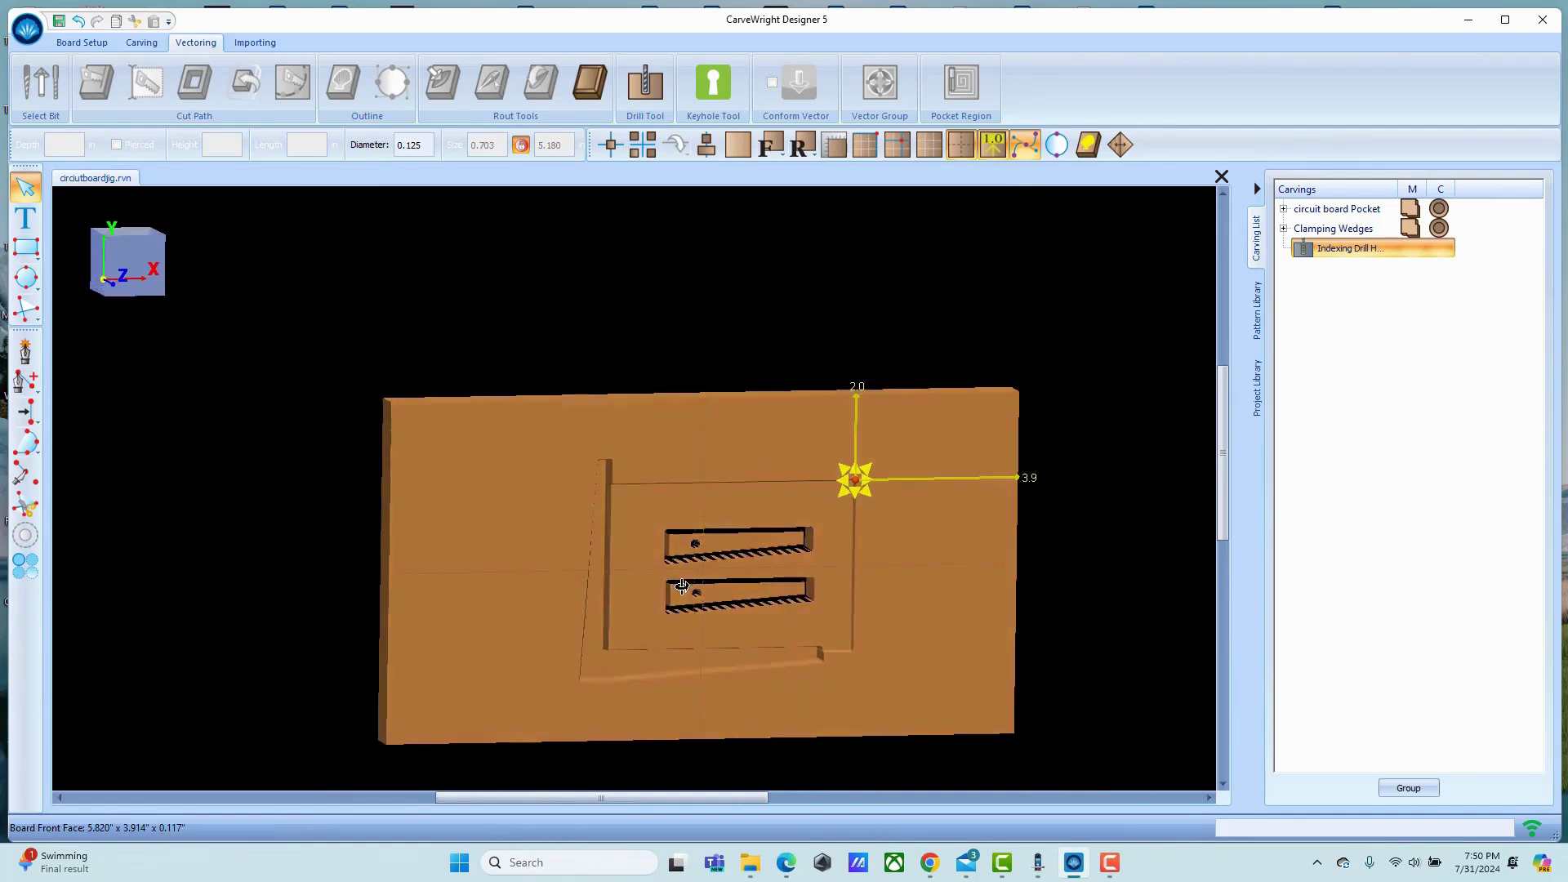
{"action": "middle_click_drag", "start_coordinate": [682, 585], "coordinate": [714, 508]}
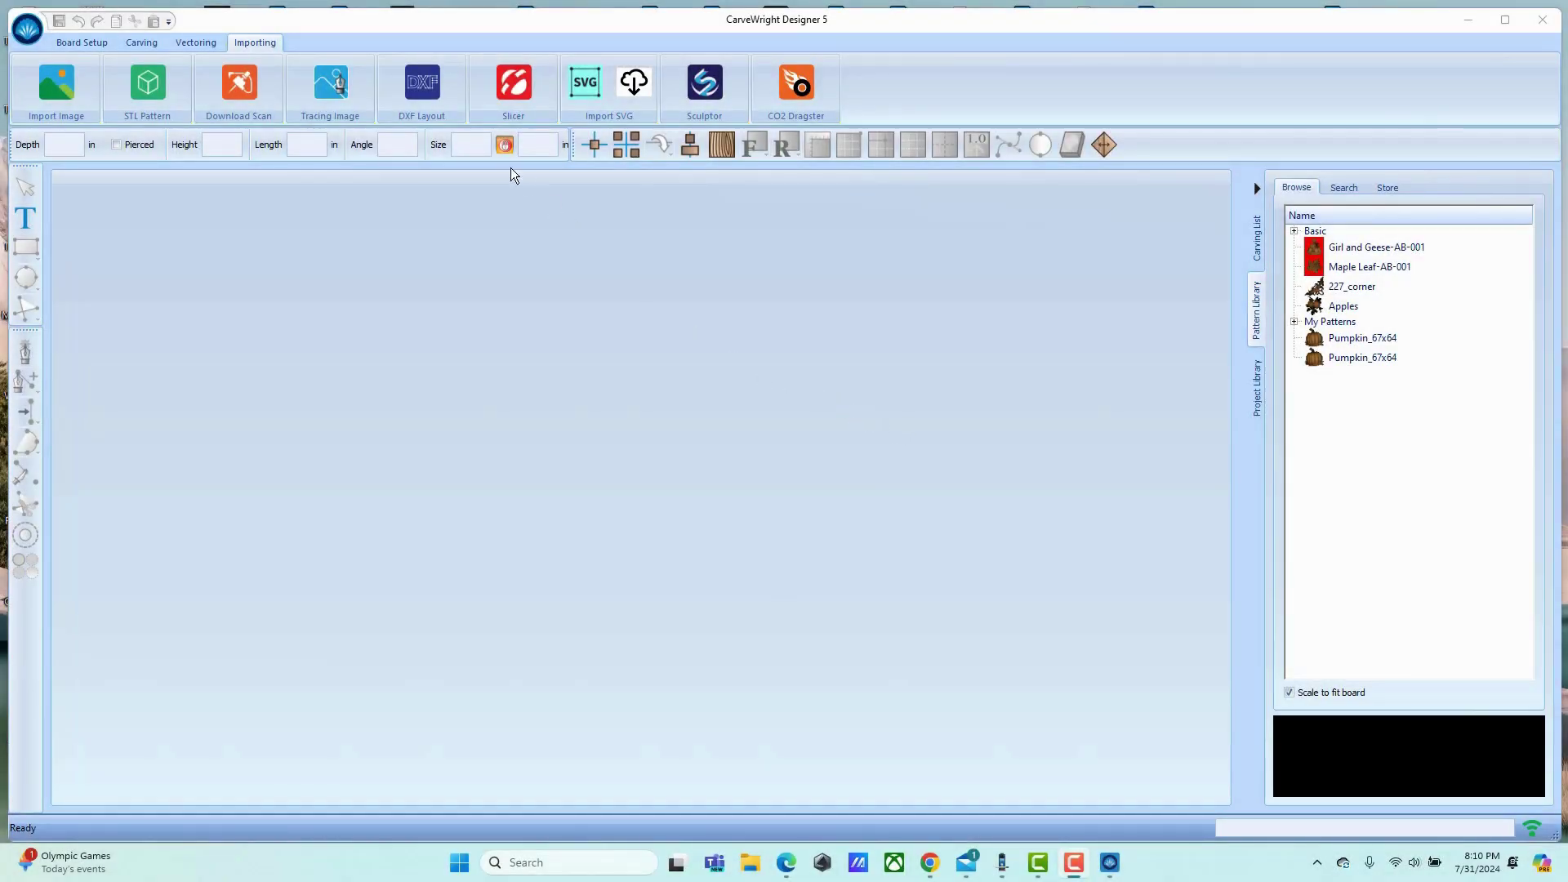
Load Head_Termination-B_Cu.dxf into DXF Layout and dismiss the import warning.
{"action": "left_click", "coordinate": [421, 82]}
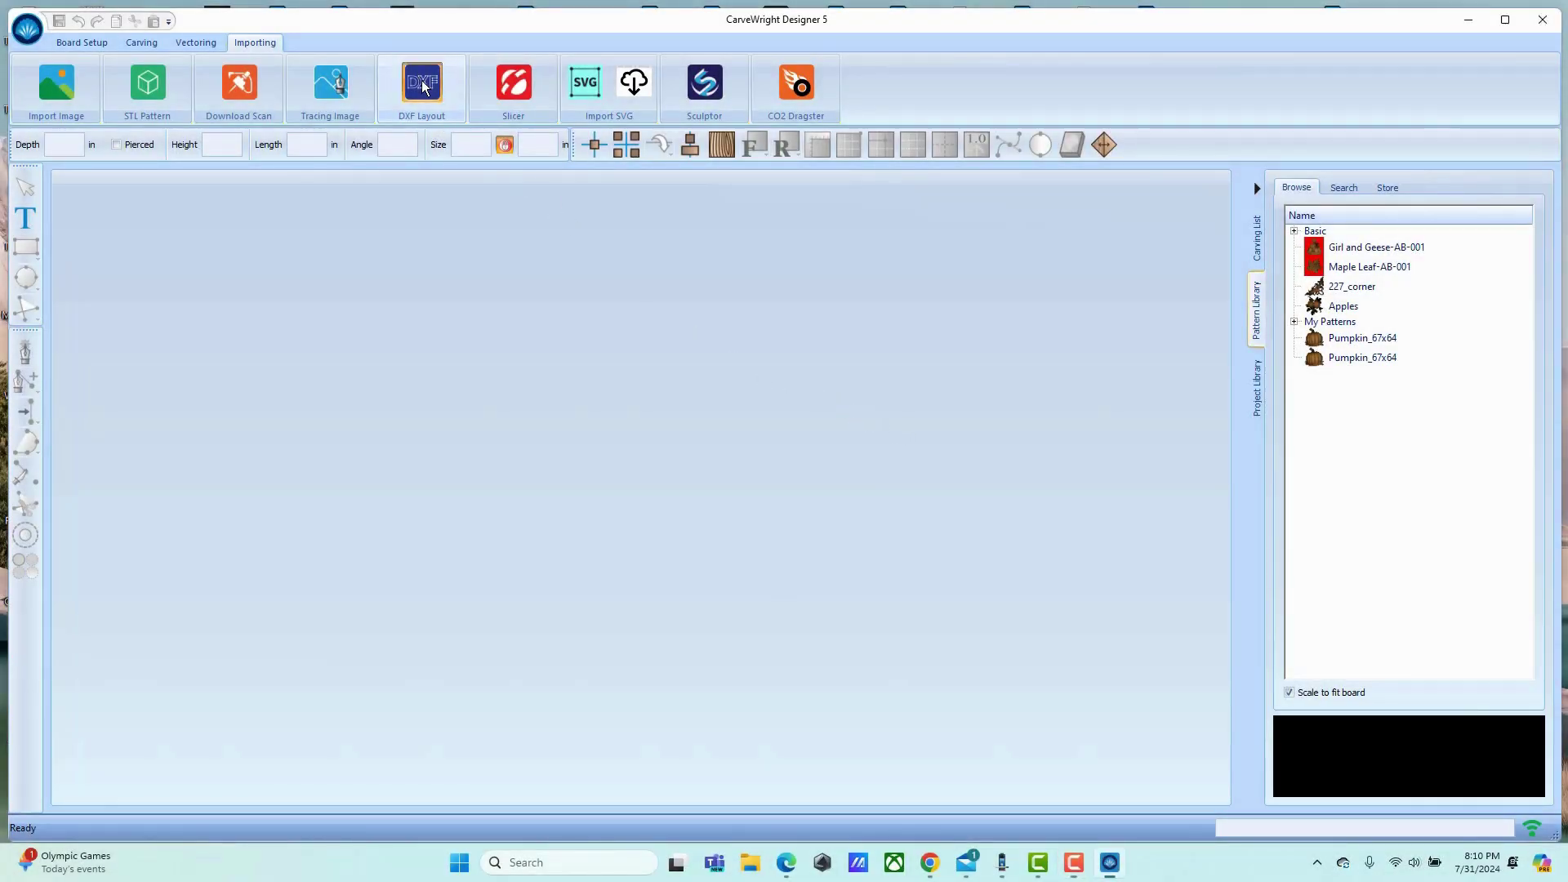
{"action": "left_click", "coordinate": [778, 418]}
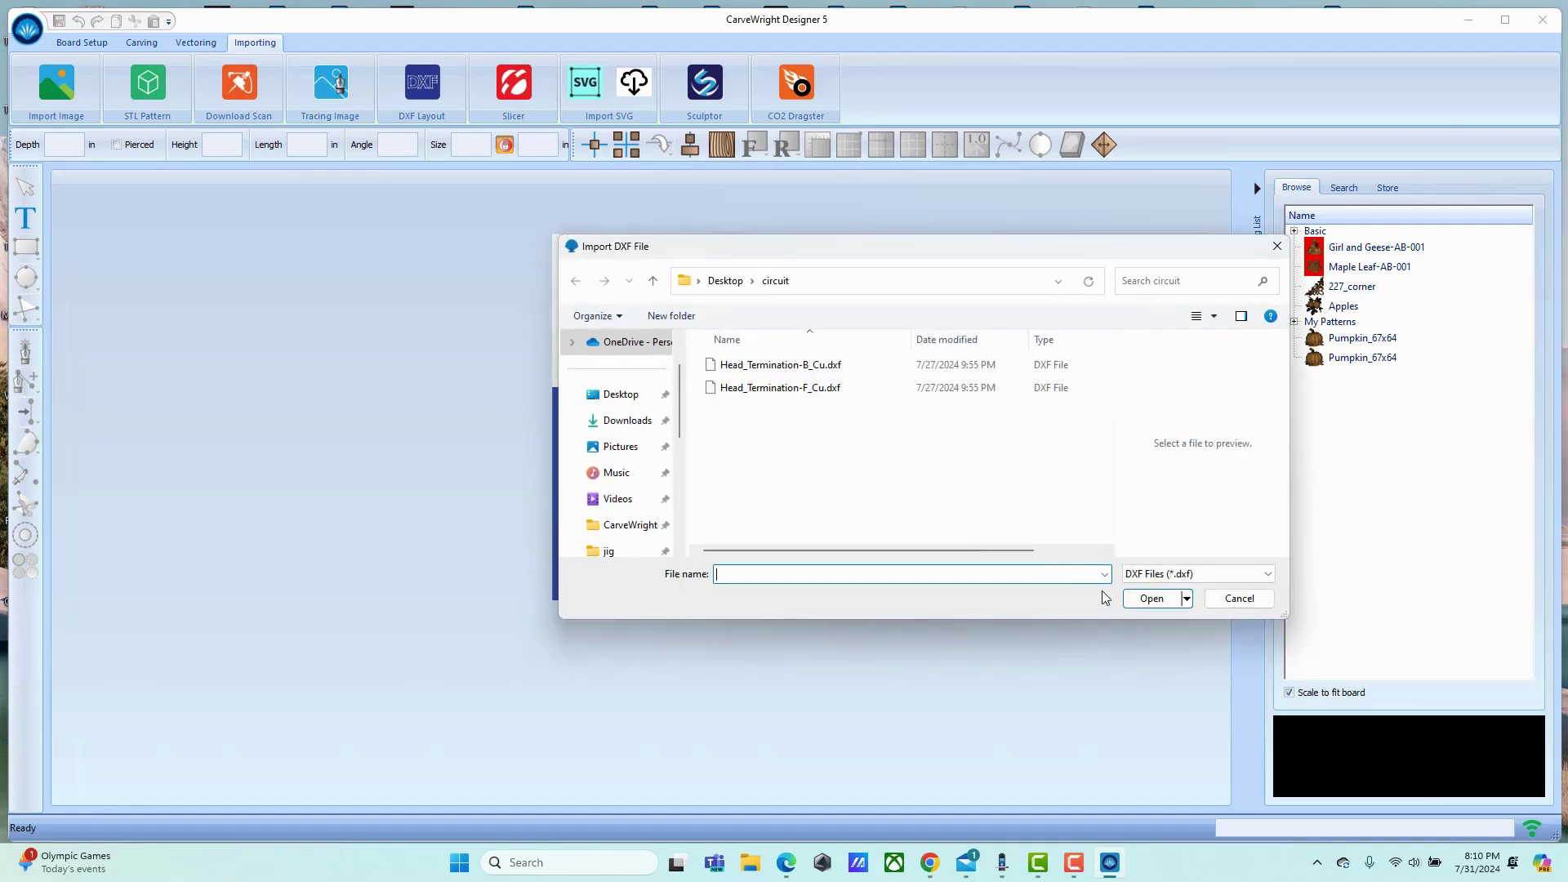
{"action": "left_click", "coordinate": [753, 364]}
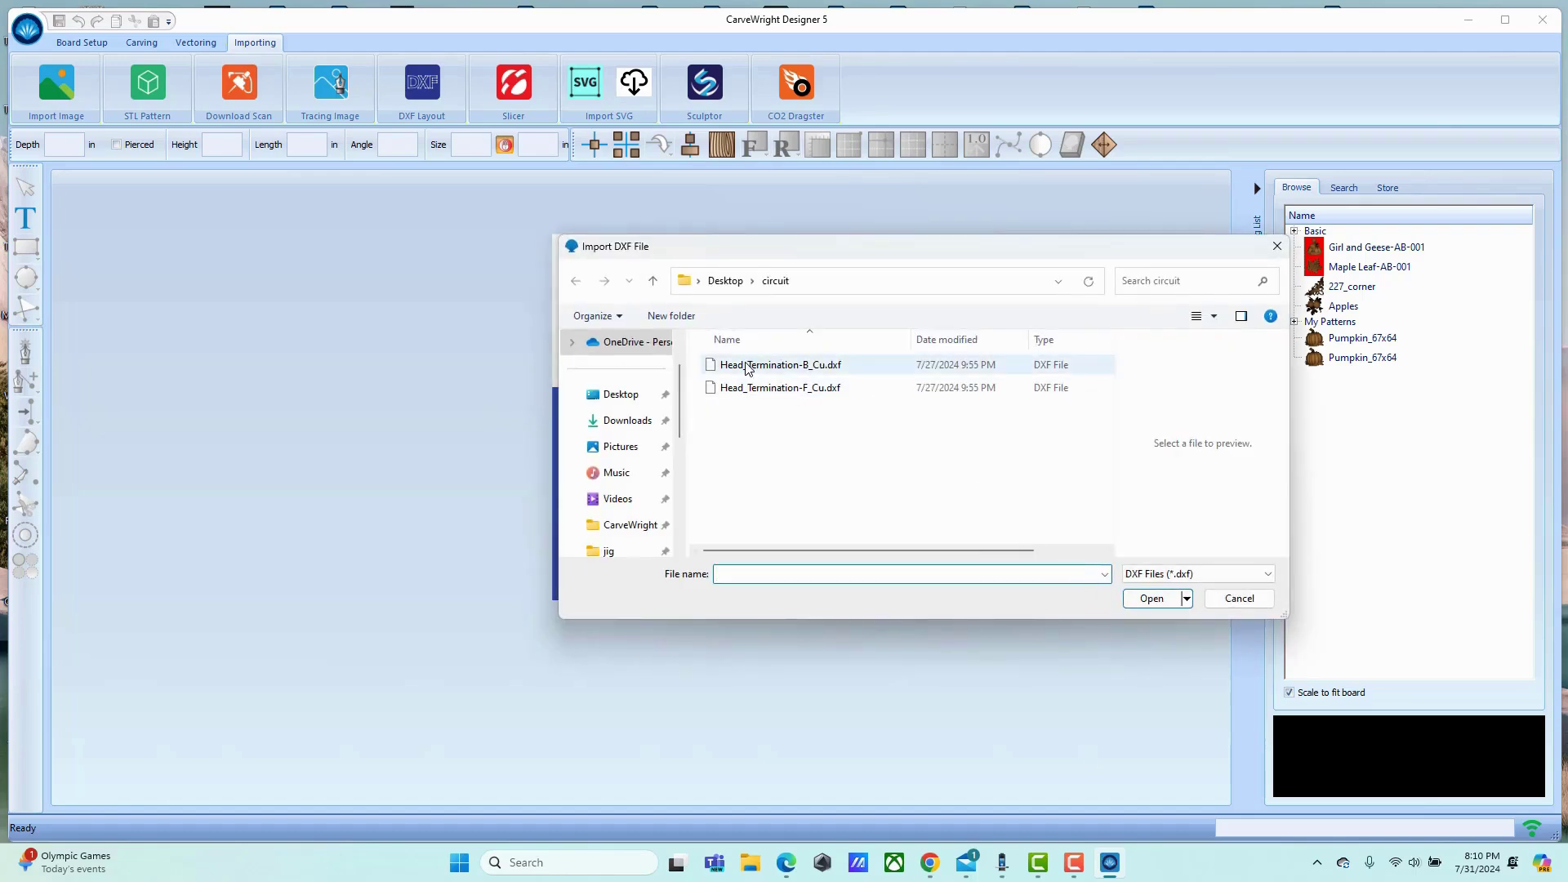
{"action": "left_click", "coordinate": [1150, 599]}
{"action": "left_click", "coordinate": [744, 462]}
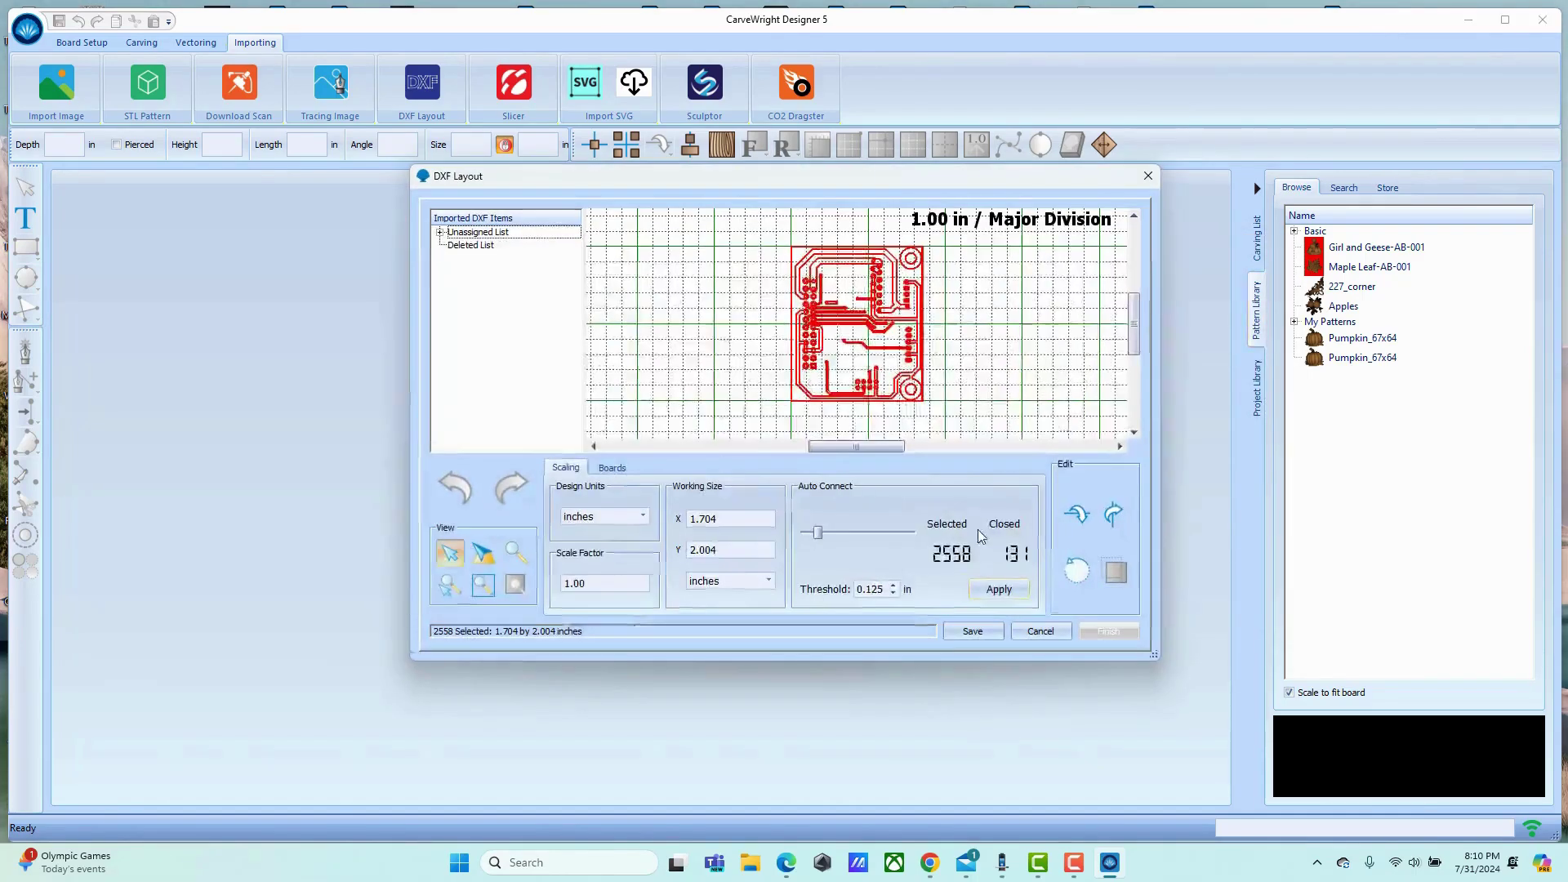
Auto-connect the imported traces into 172 closed shapes and flip the layout vertically.
{"action": "left_click", "coordinate": [1000, 590]}
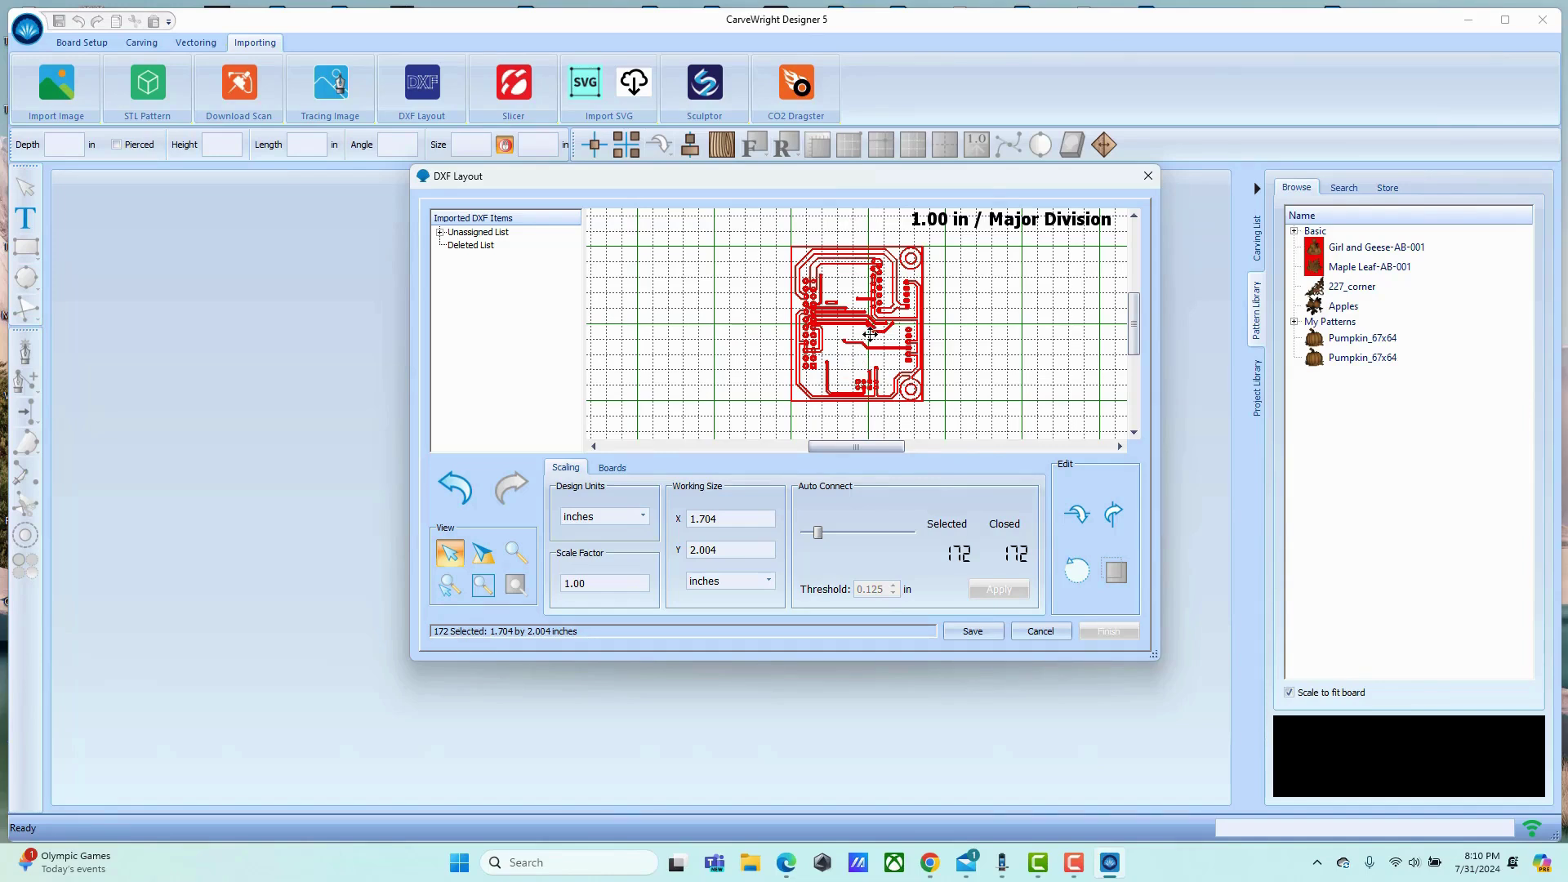
{"action": "left_click", "coordinate": [1078, 517]}
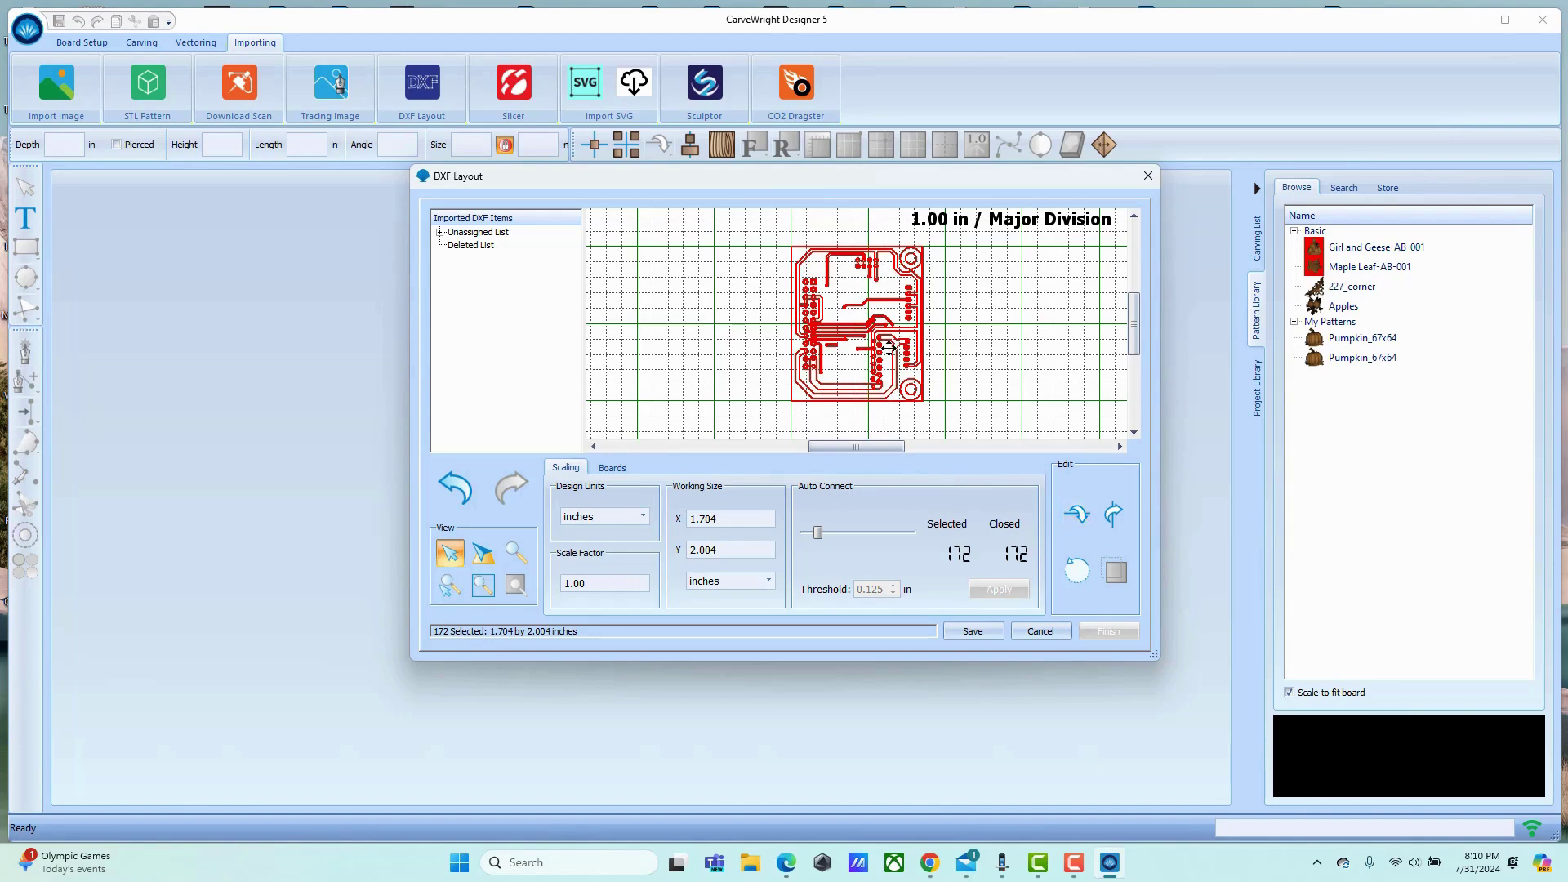
Create a 2.204 × 2.504 in Board1 with 0.250-inch length and width margins, then finish the layout.
{"action": "left_click", "coordinate": [614, 467]}
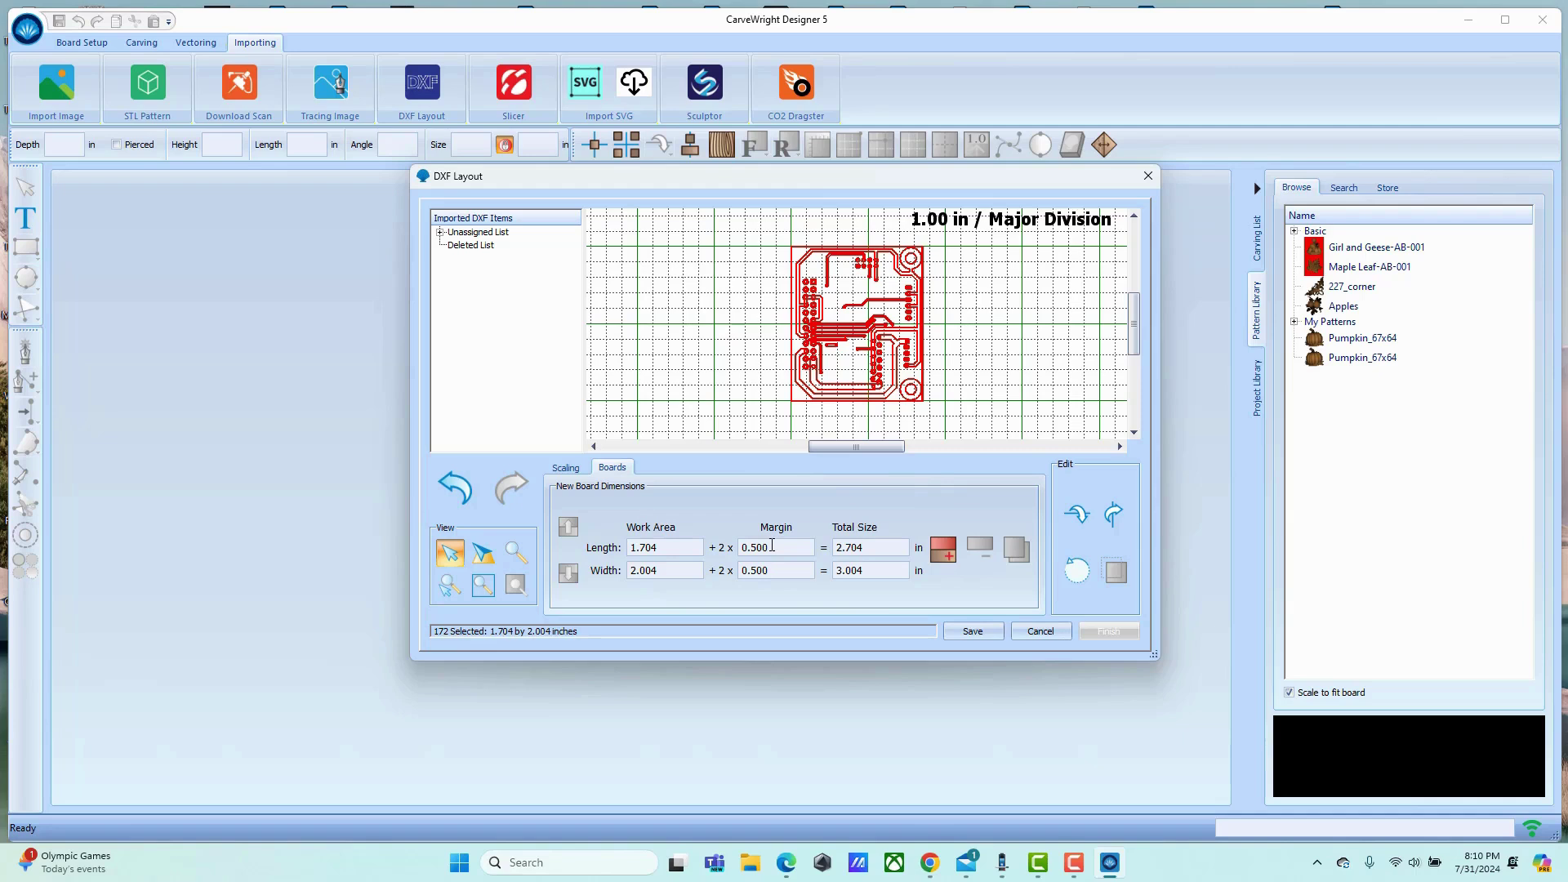
{"action": "left_click_drag", "start_coordinate": [772, 544], "coordinate": [751, 545]}
{"action": "left_click_drag", "start_coordinate": [774, 569], "coordinate": [751, 570]}
{"action": "left_click", "coordinate": [946, 553]}
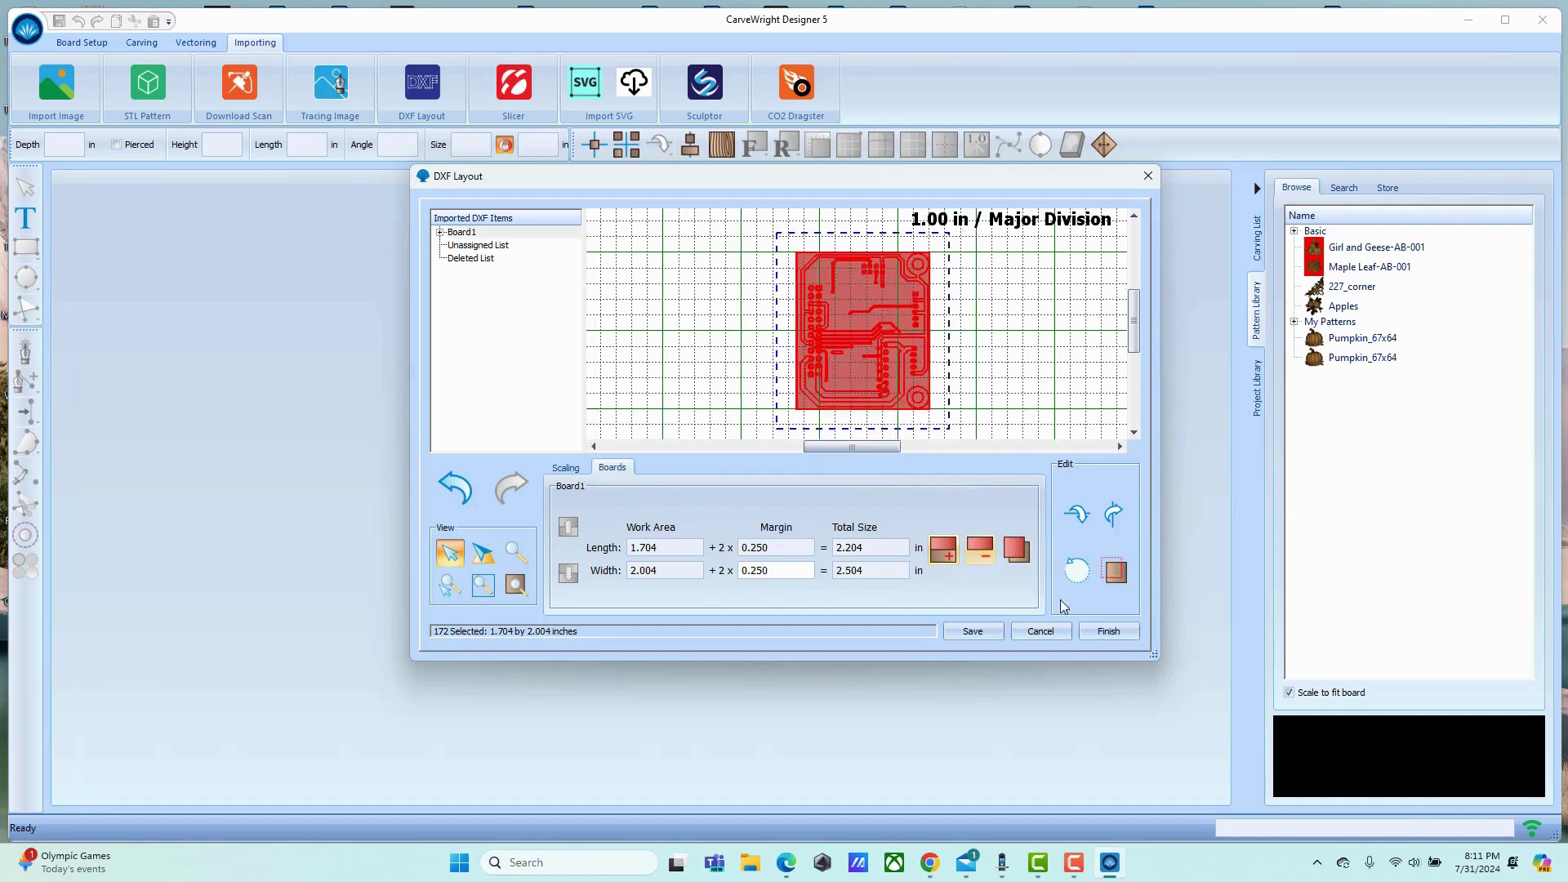
{"action": "left_click", "coordinate": [1107, 630]}
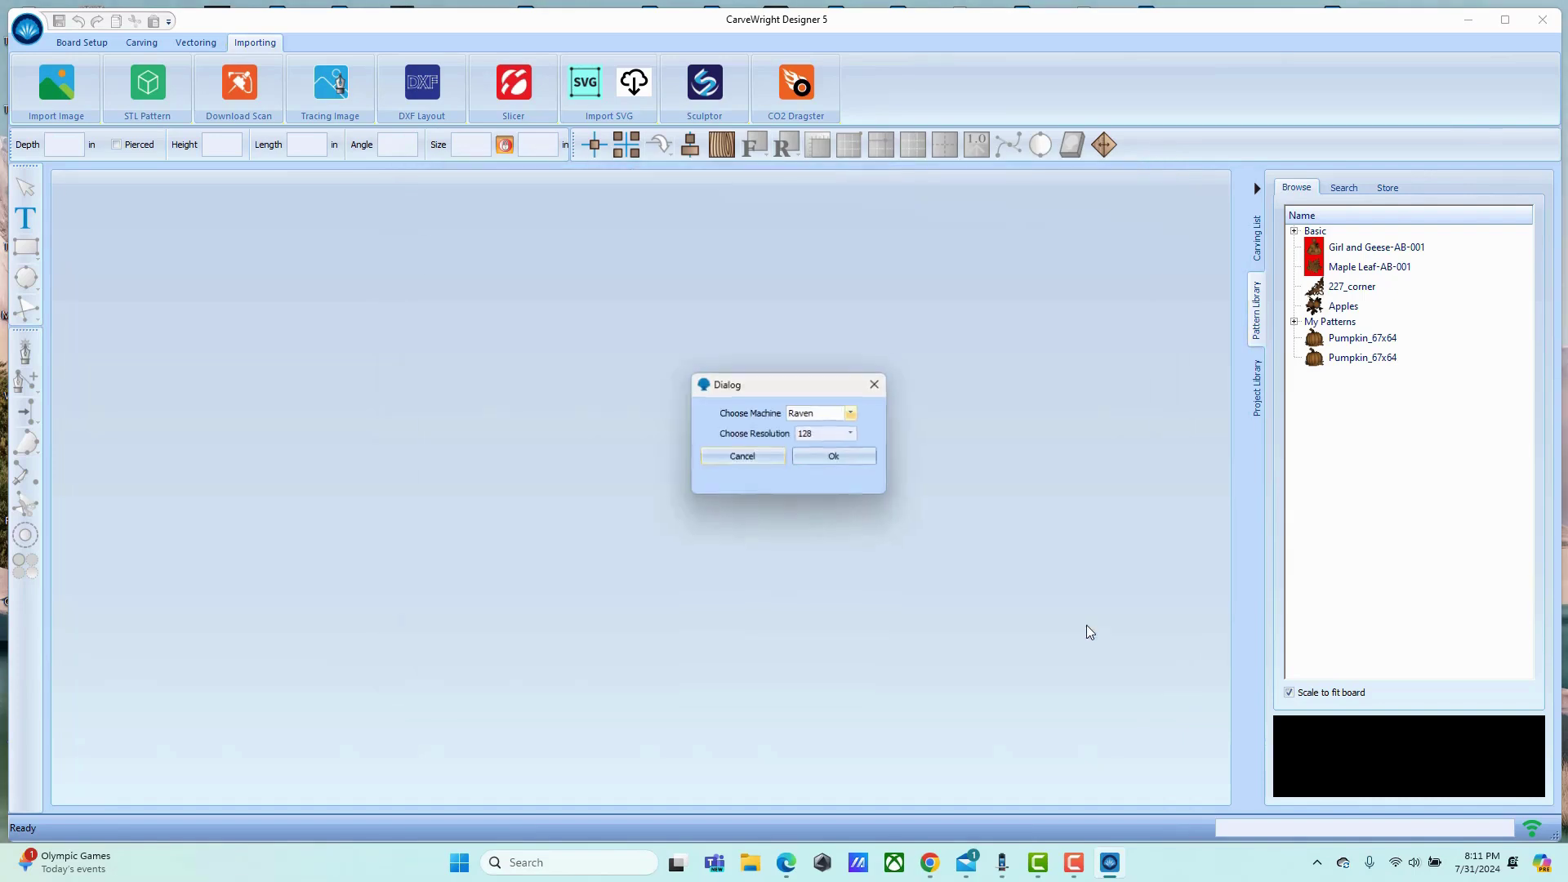
Keep Raven as the machine, set resolution 512, and create the Head_Termination-B_Cu_dxf_Board1 project.
{"action": "left_click", "coordinate": [856, 435]}
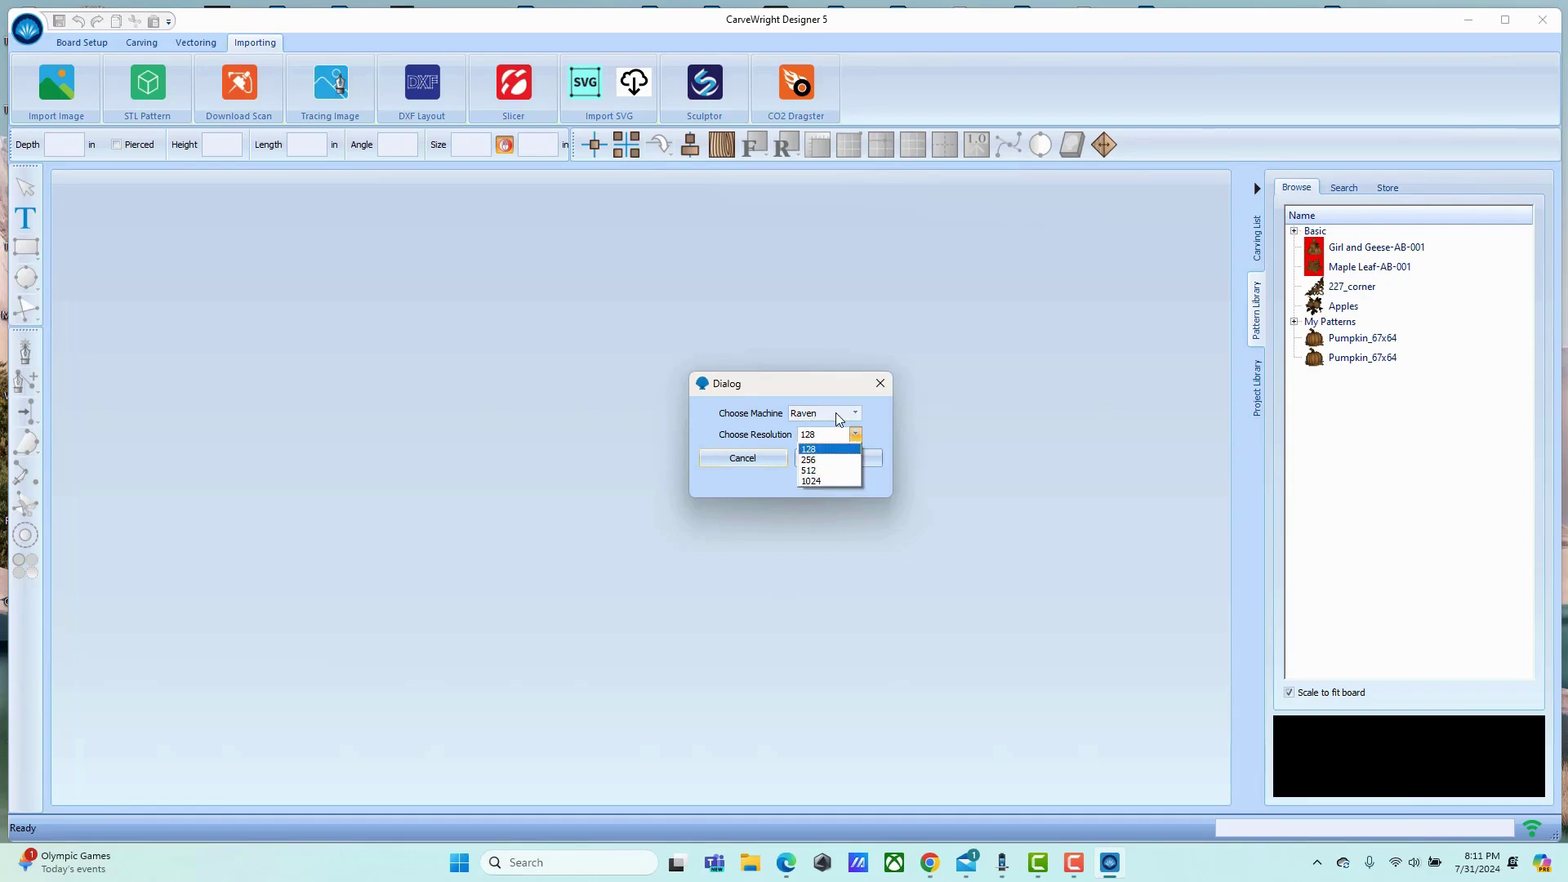
{"action": "left_click", "coordinate": [839, 419]}
{"action": "left_click", "coordinate": [839, 419]}
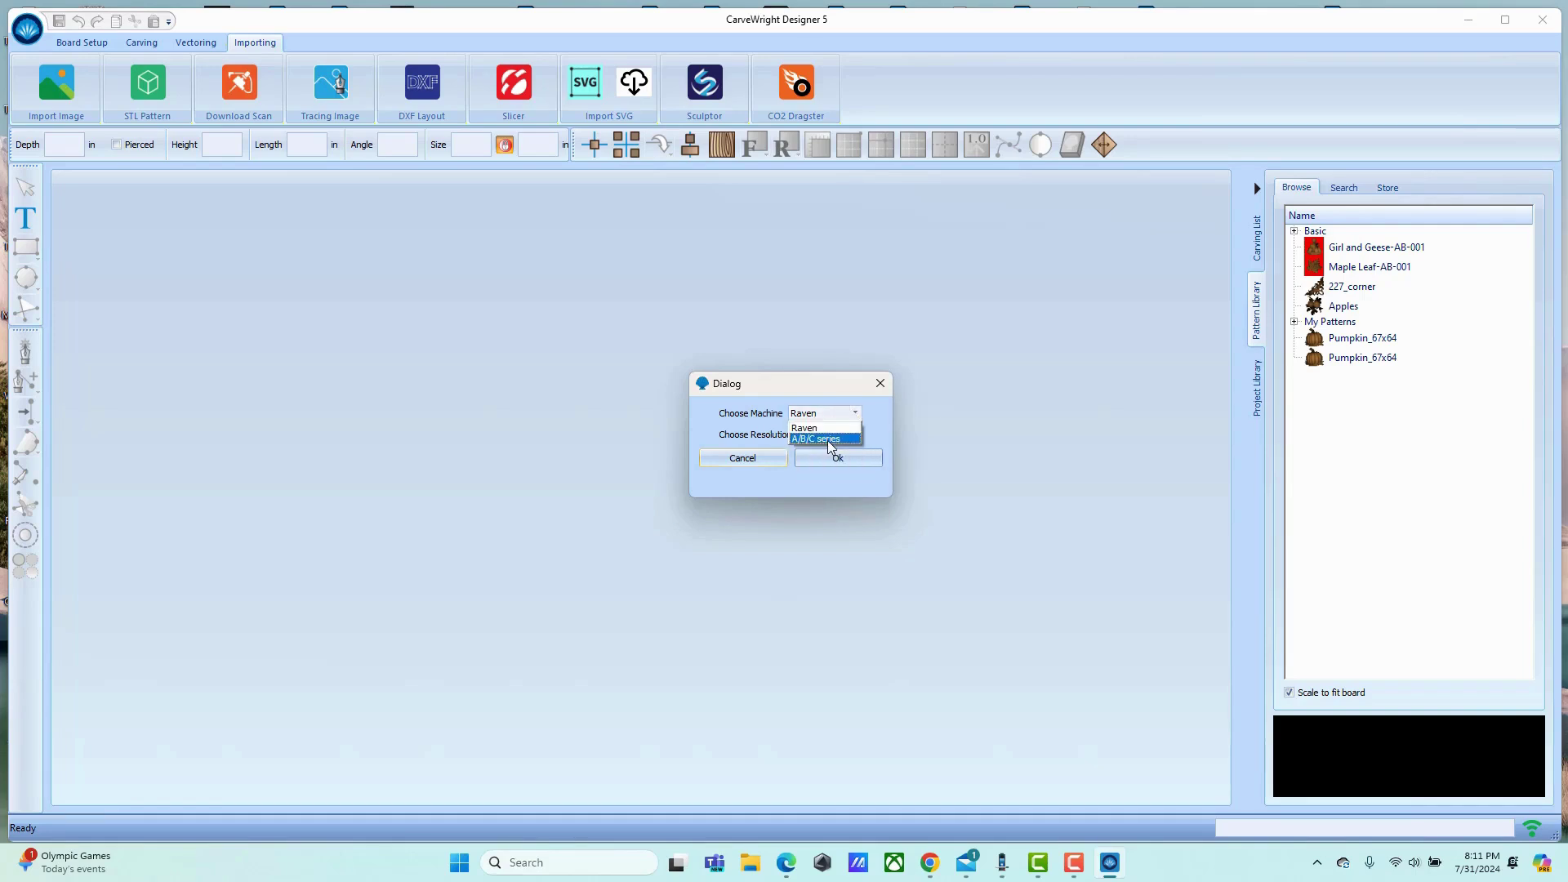
{"action": "left_click", "coordinate": [833, 427]}
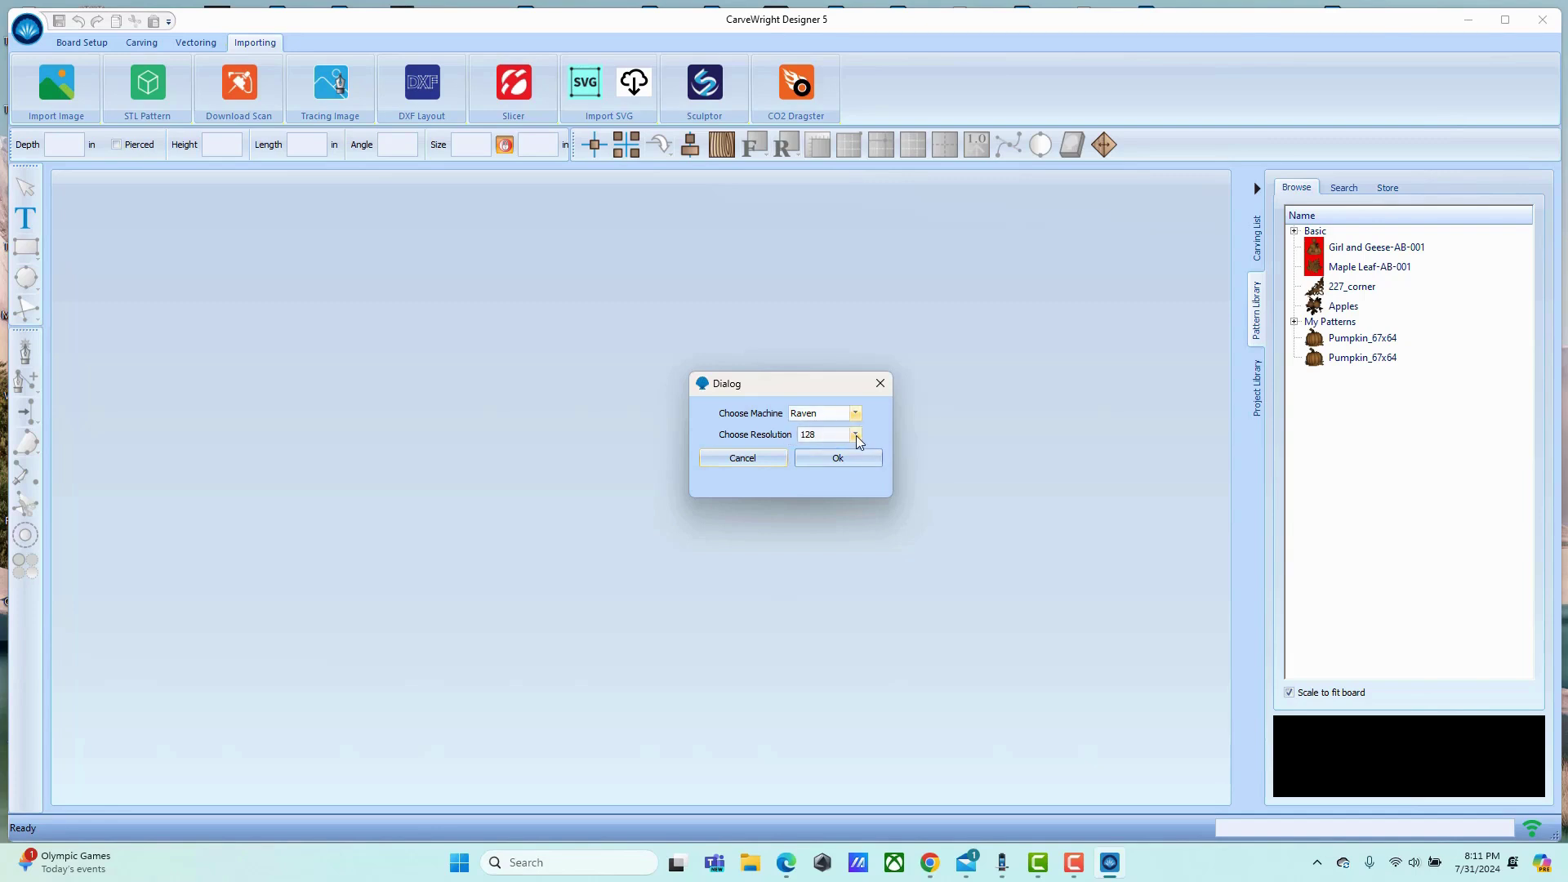
{"action": "left_click", "coordinate": [856, 435]}
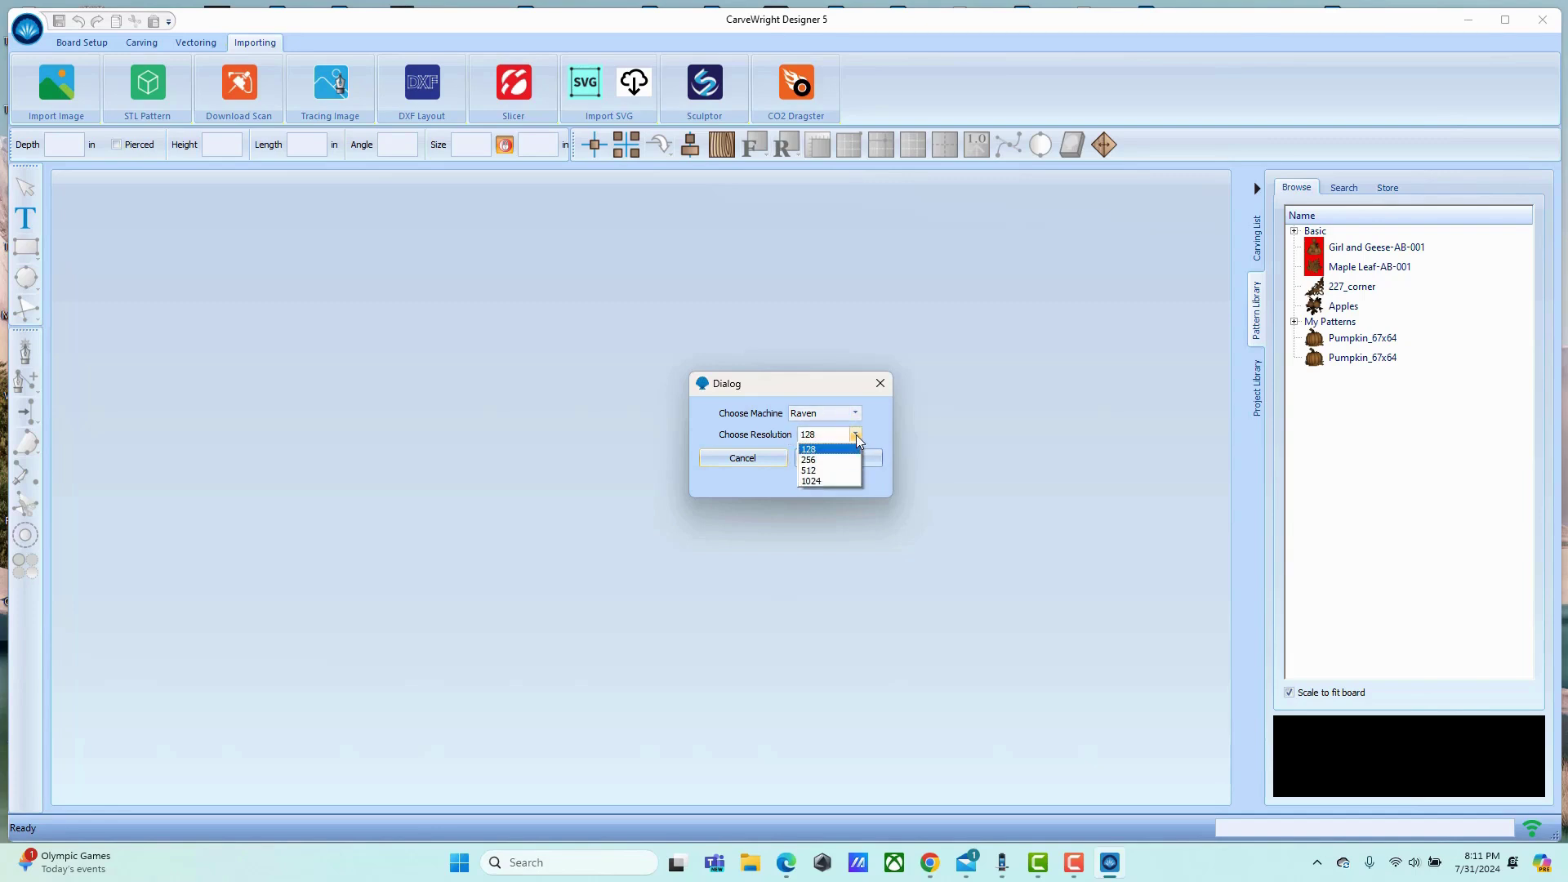
{"action": "left_click", "coordinate": [824, 471]}
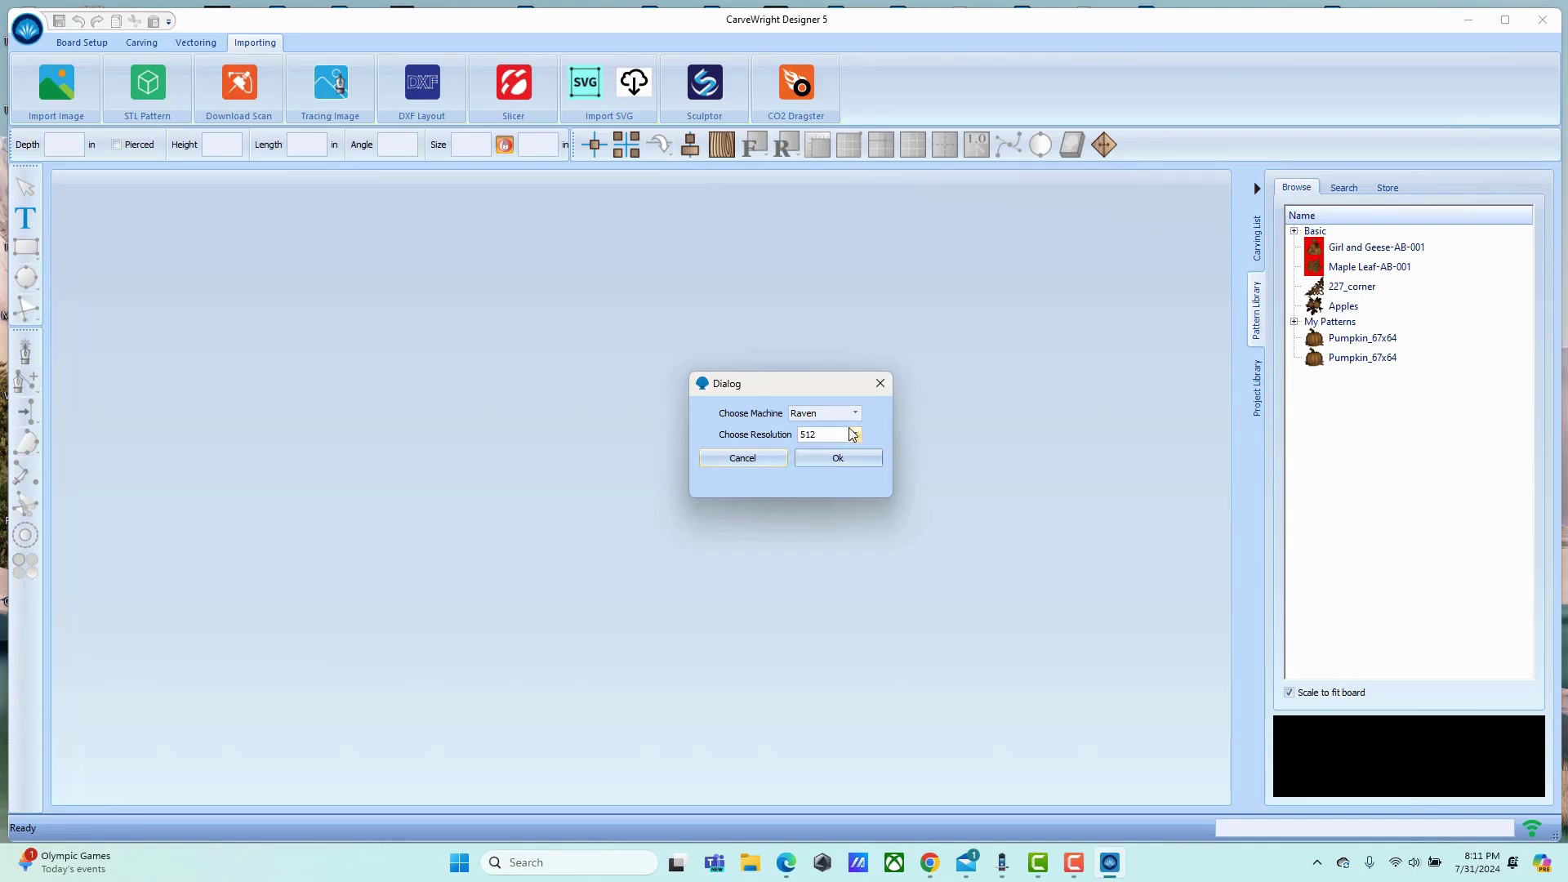
{"action": "left_click", "coordinate": [838, 458]}
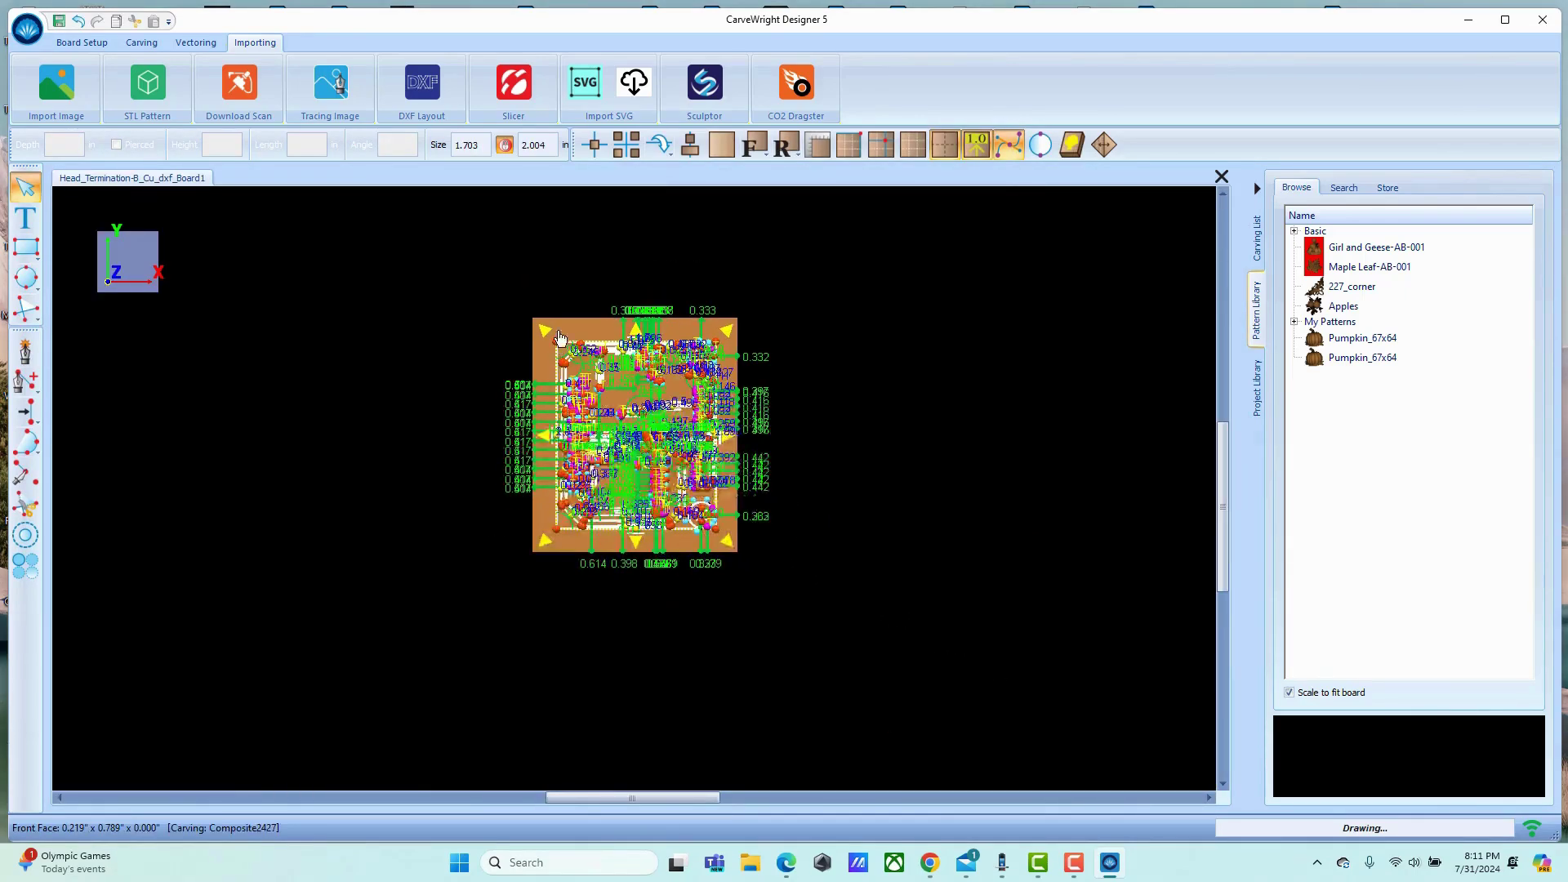
Turn off the green dimension annotations on the board and zoom in on the circuit.
{"action": "scroll", "coordinate": [712, 616], "scroll_direction": "up", "scroll_amount": 3}
{"action": "scroll", "coordinate": [713, 617], "scroll_direction": "up", "scroll_amount": 1}
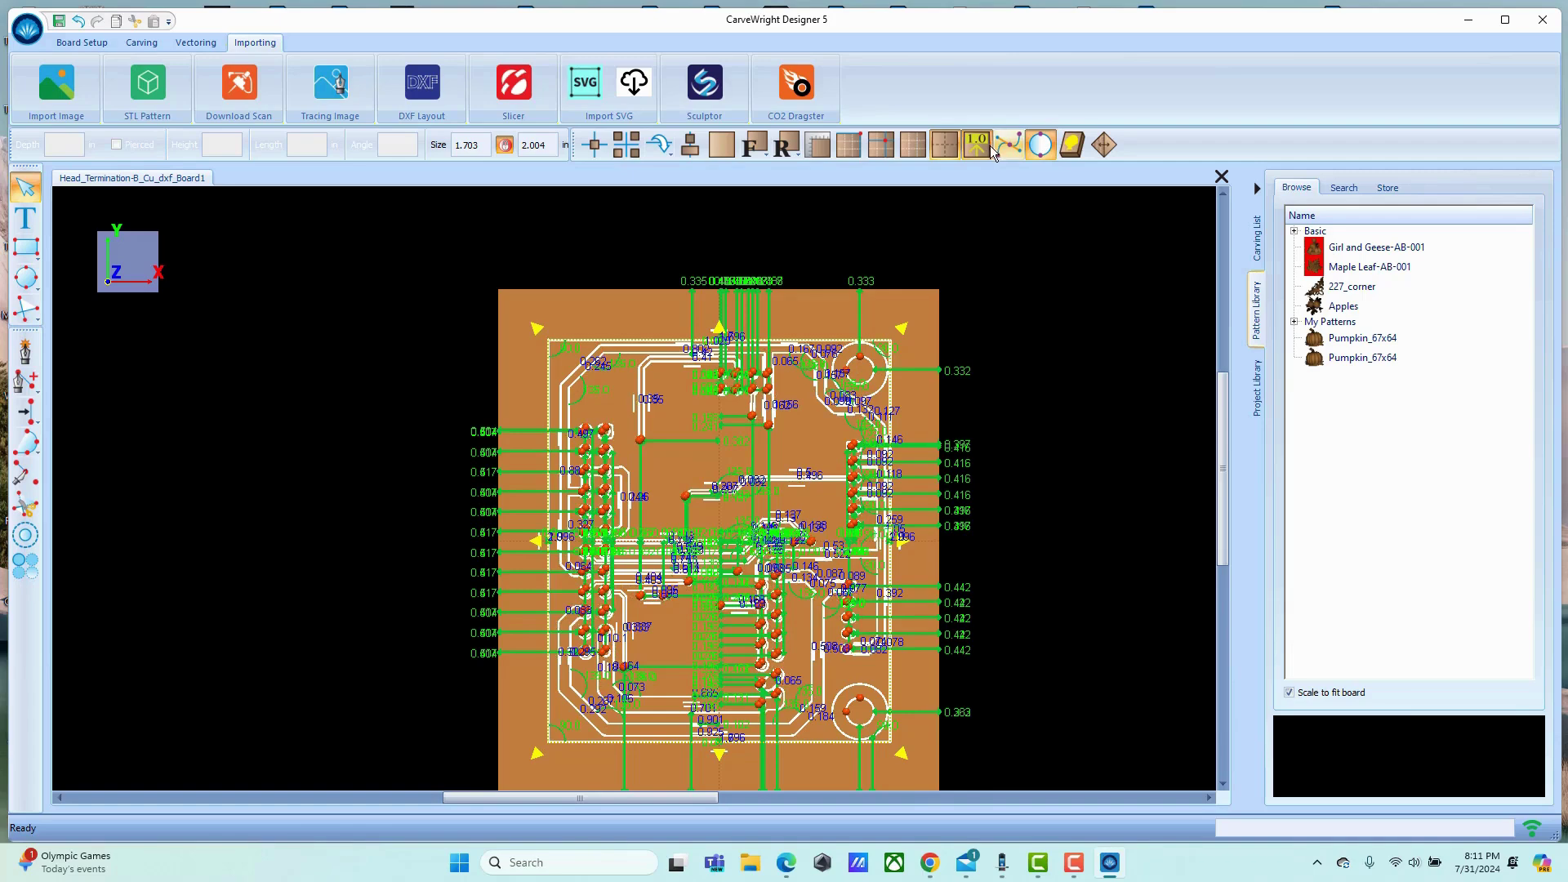
{"action": "left_click", "coordinate": [1041, 144]}
{"action": "scroll", "coordinate": [712, 606], "scroll_direction": "down", "scroll_amount": 1}
{"action": "scroll", "coordinate": [712, 606], "scroll_direction": "down", "scroll_amount": 2}
{"action": "scroll", "coordinate": [690, 604], "scroll_direction": "up", "scroll_amount": 3}
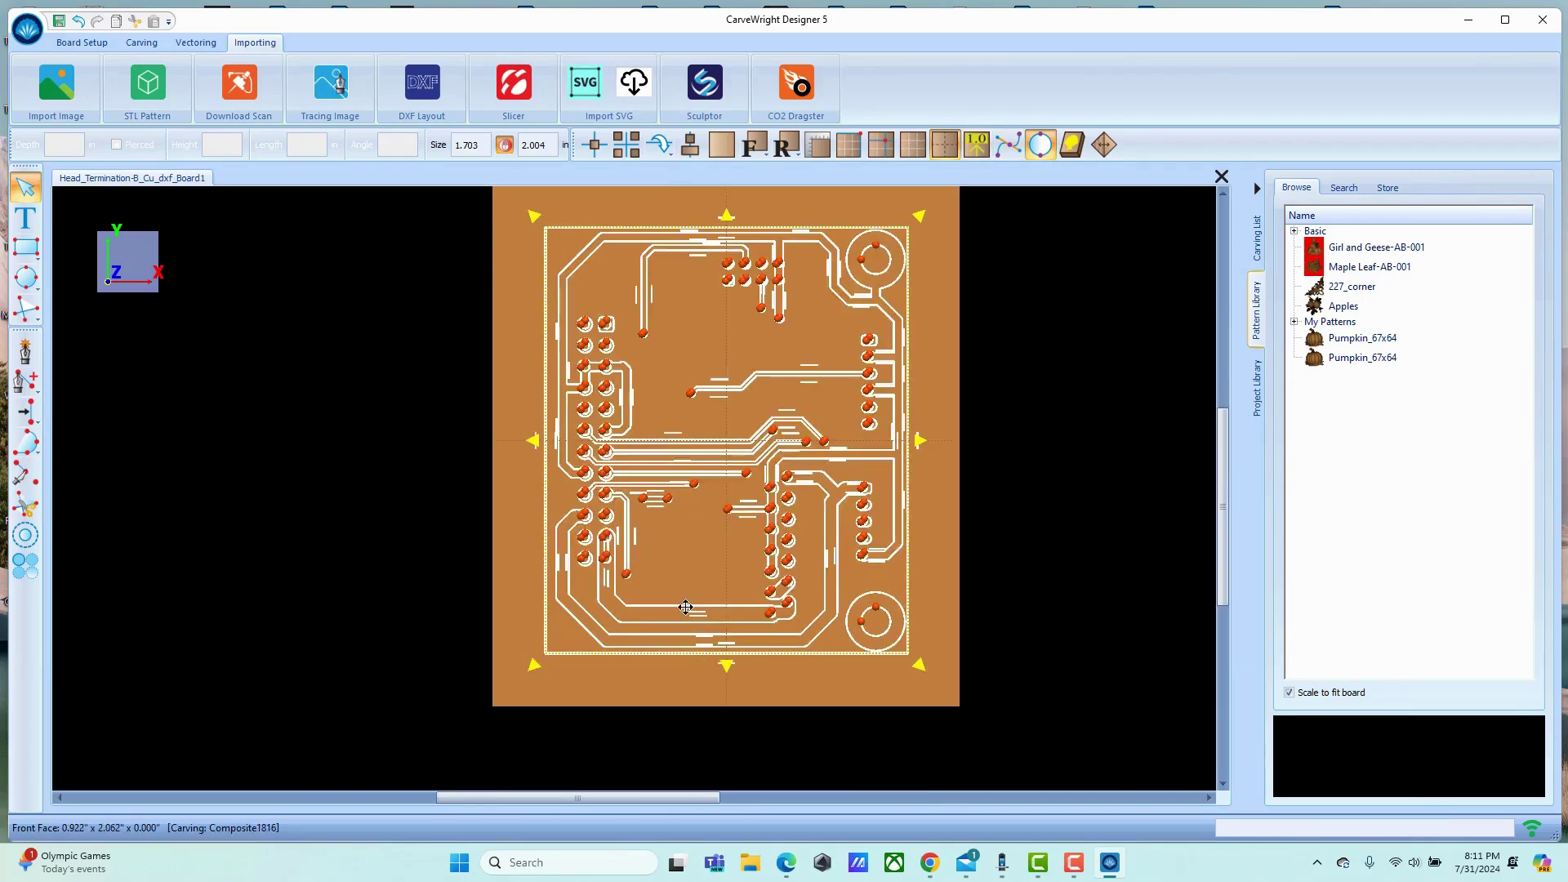
{"action": "scroll", "coordinate": [684, 605], "scroll_direction": "down", "scroll_amount": 2}
{"action": "scroll", "coordinate": [592, 320], "scroll_direction": "up", "scroll_amount": 2}
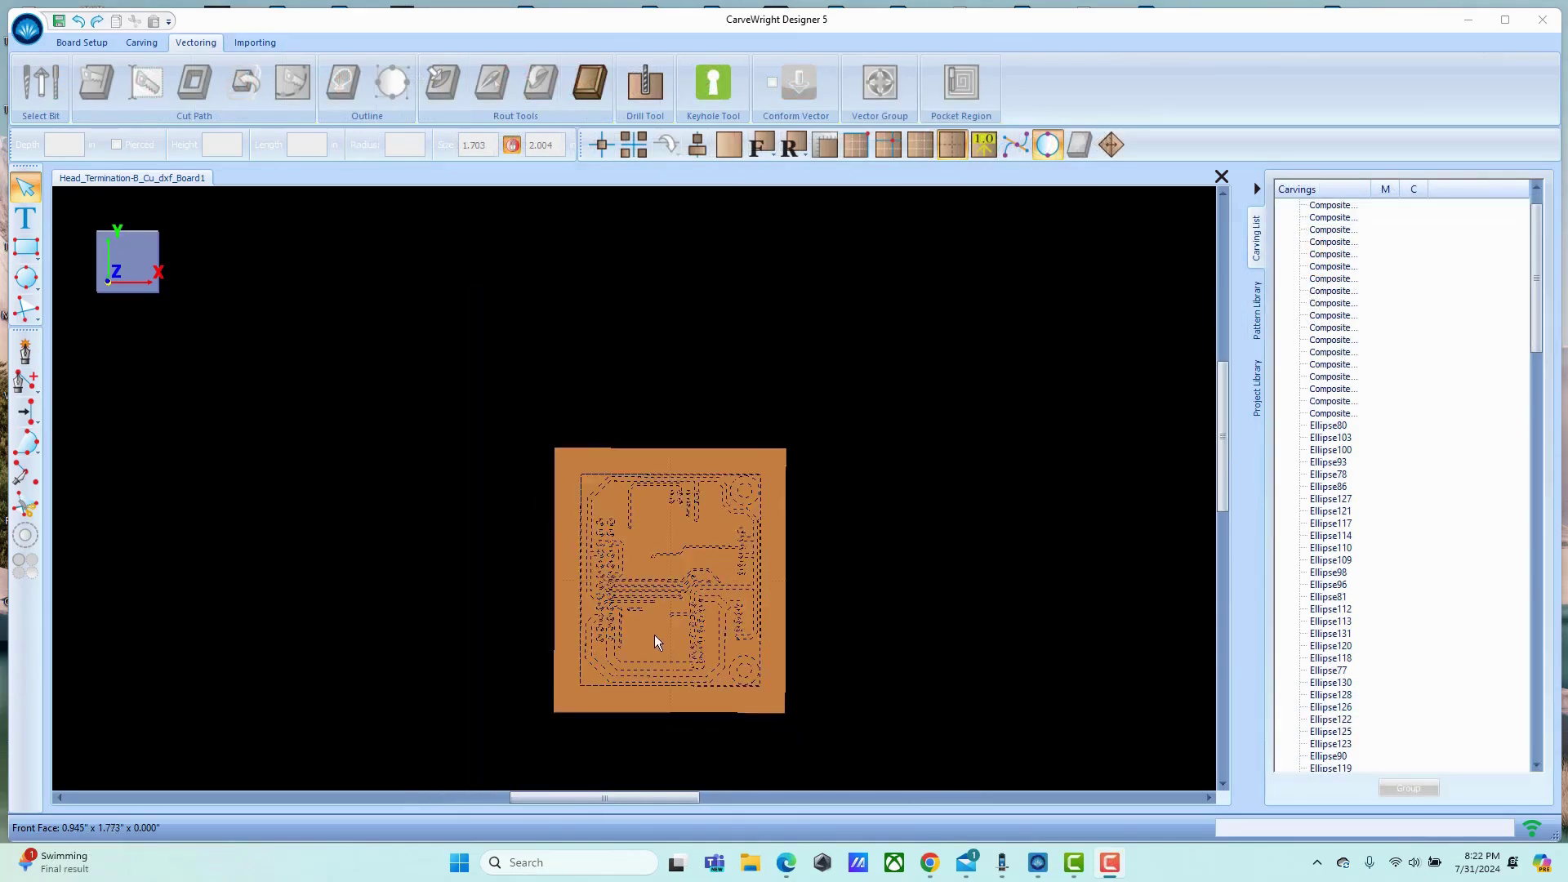
{"action": "scroll", "coordinate": [655, 641], "scroll_direction": "up", "scroll_amount": 2}
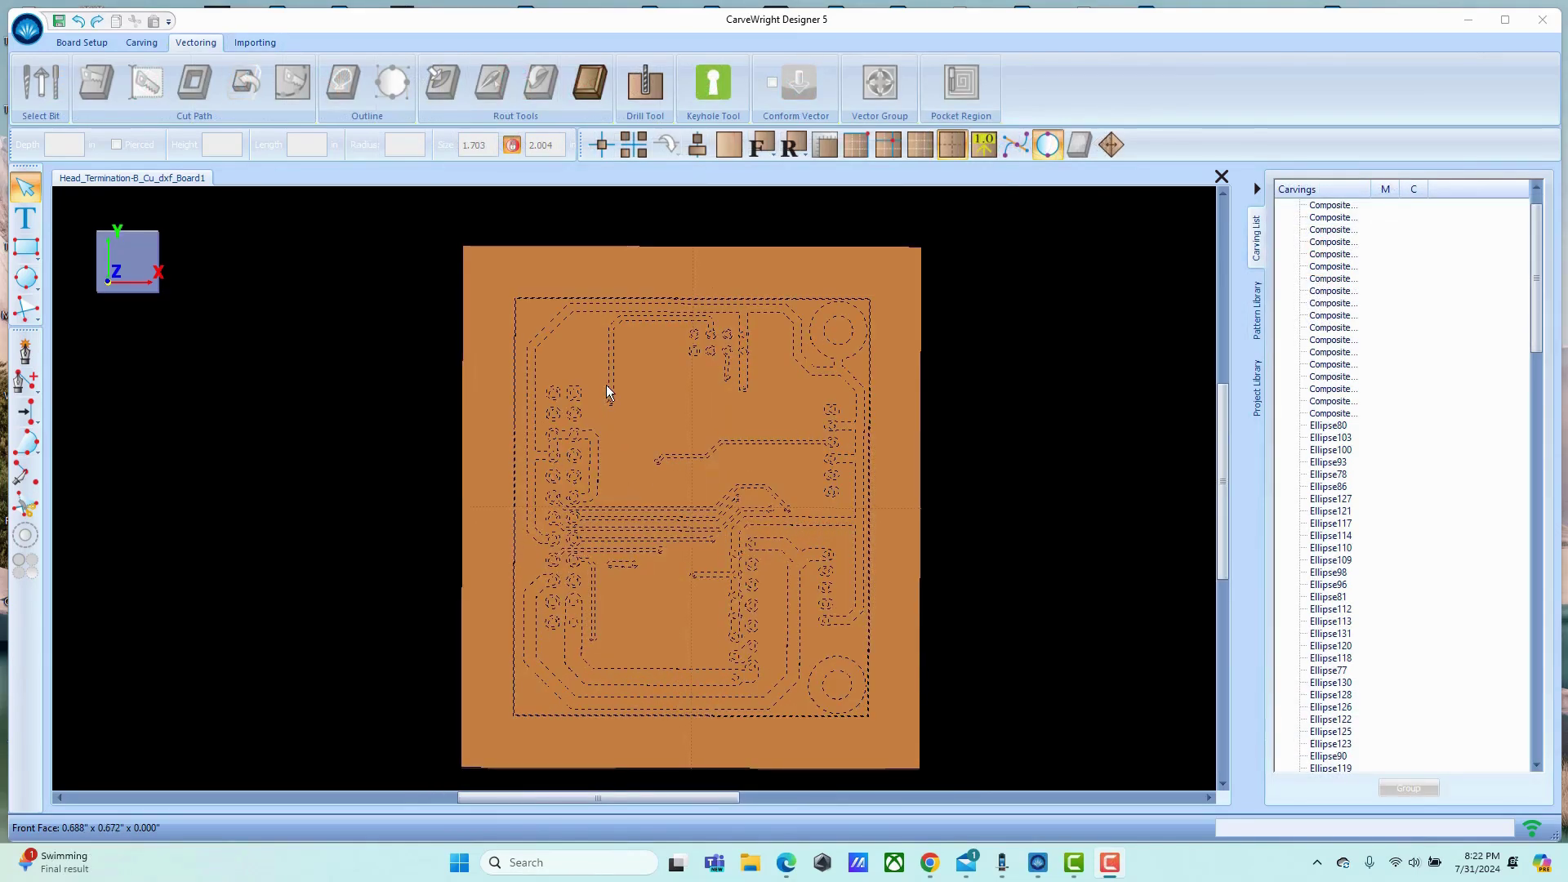
{"action": "scroll", "coordinate": [662, 645], "scroll_direction": "up", "scroll_amount": 1}
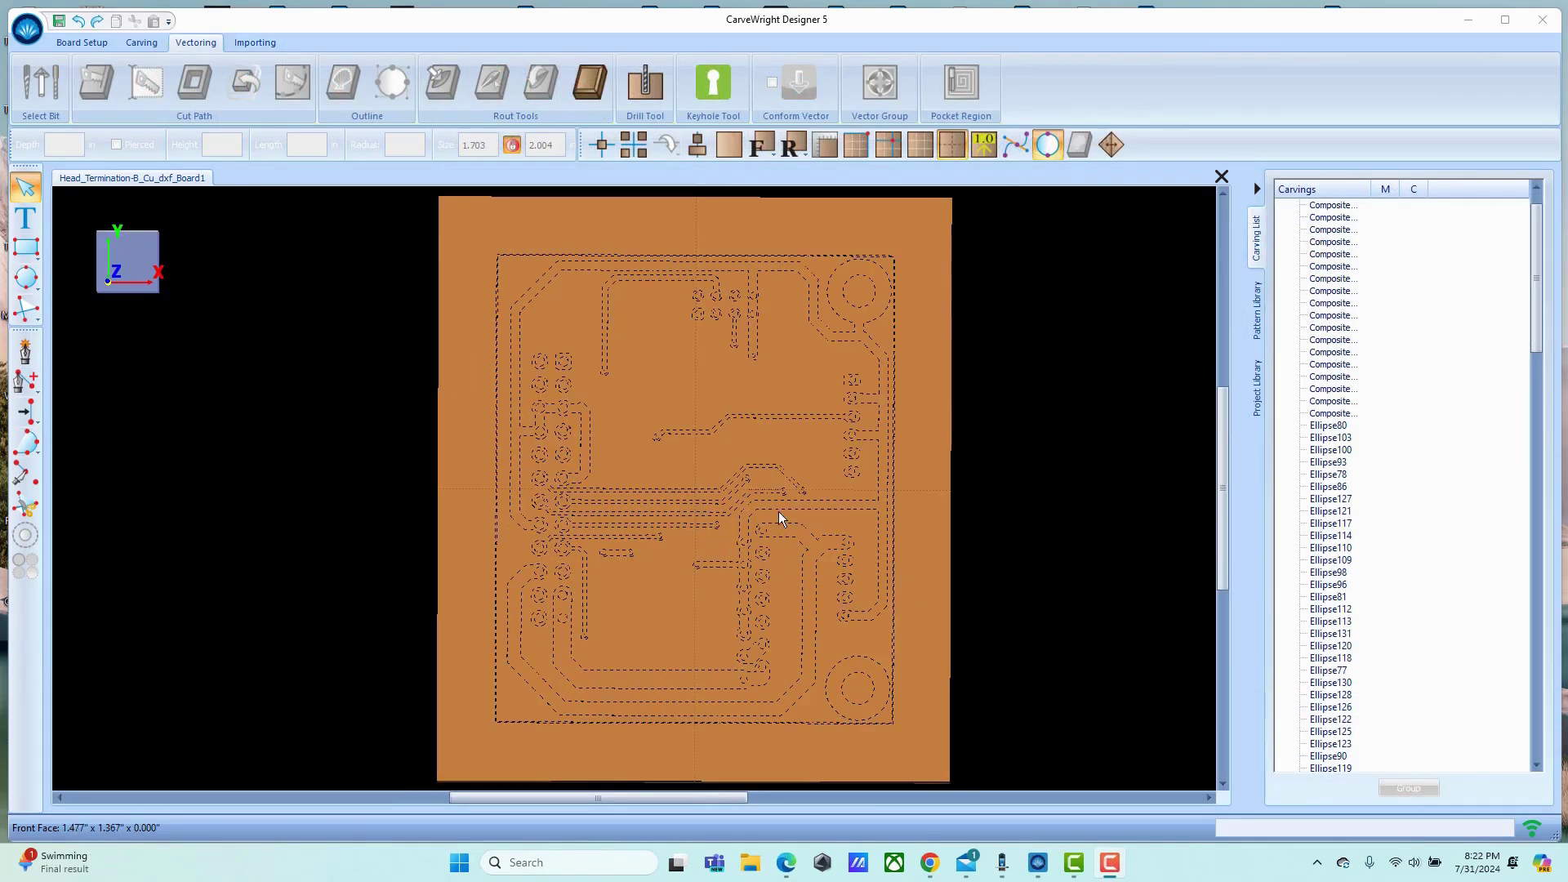
{"action": "scroll", "coordinate": [747, 498], "scroll_direction": "down", "scroll_amount": 1}
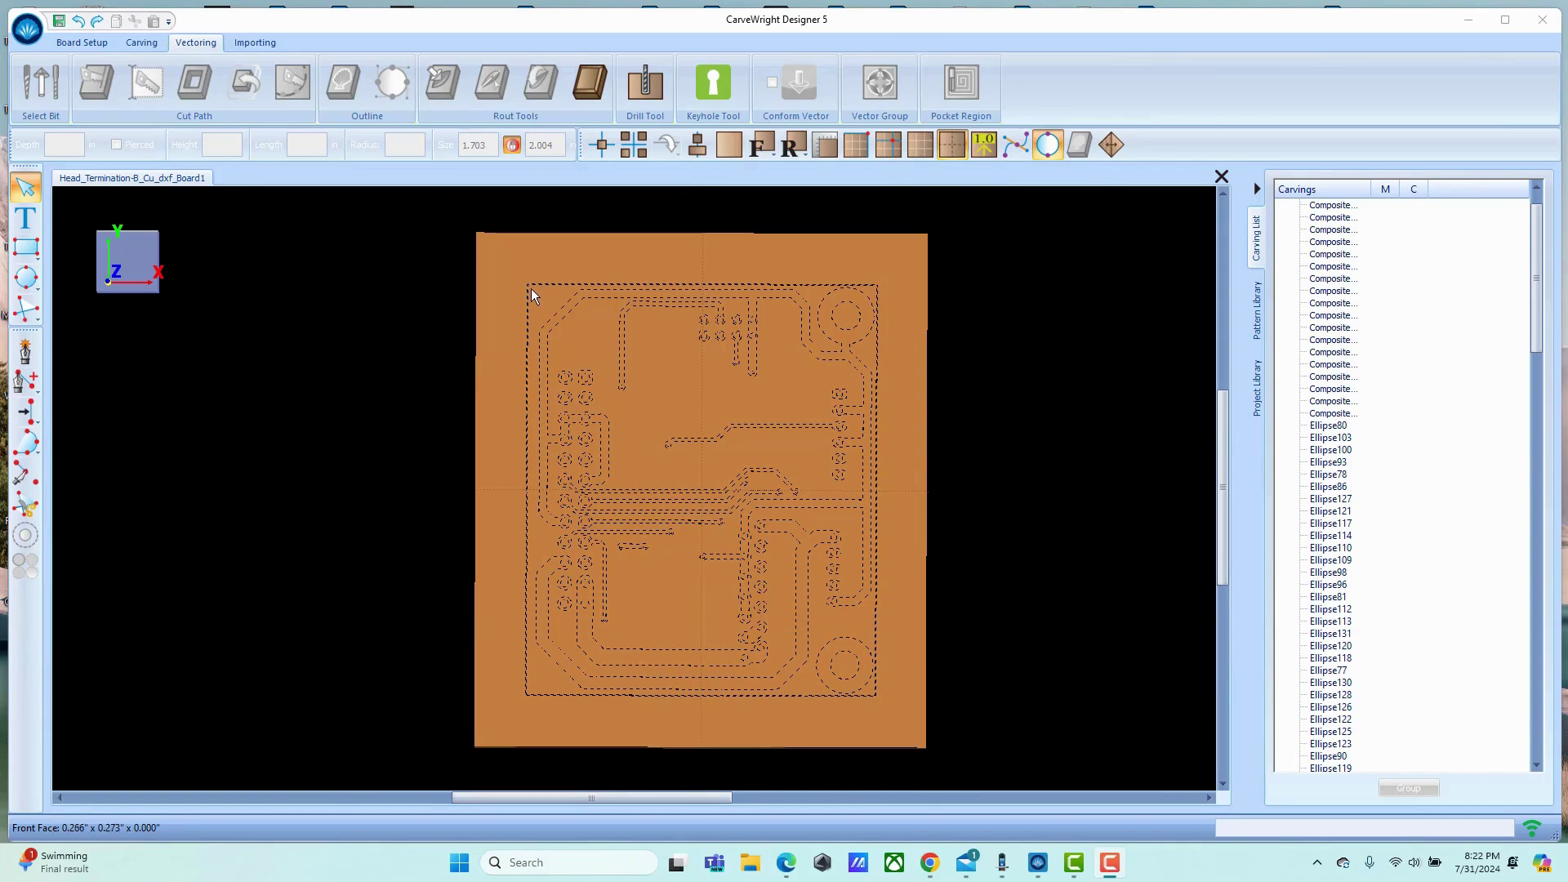
Select the traces and board outline, excluding the connector-pad rows, pad column and two extra pads.
{"action": "left_click_drag", "start_coordinate": [531, 288], "coordinate": [886, 682]}
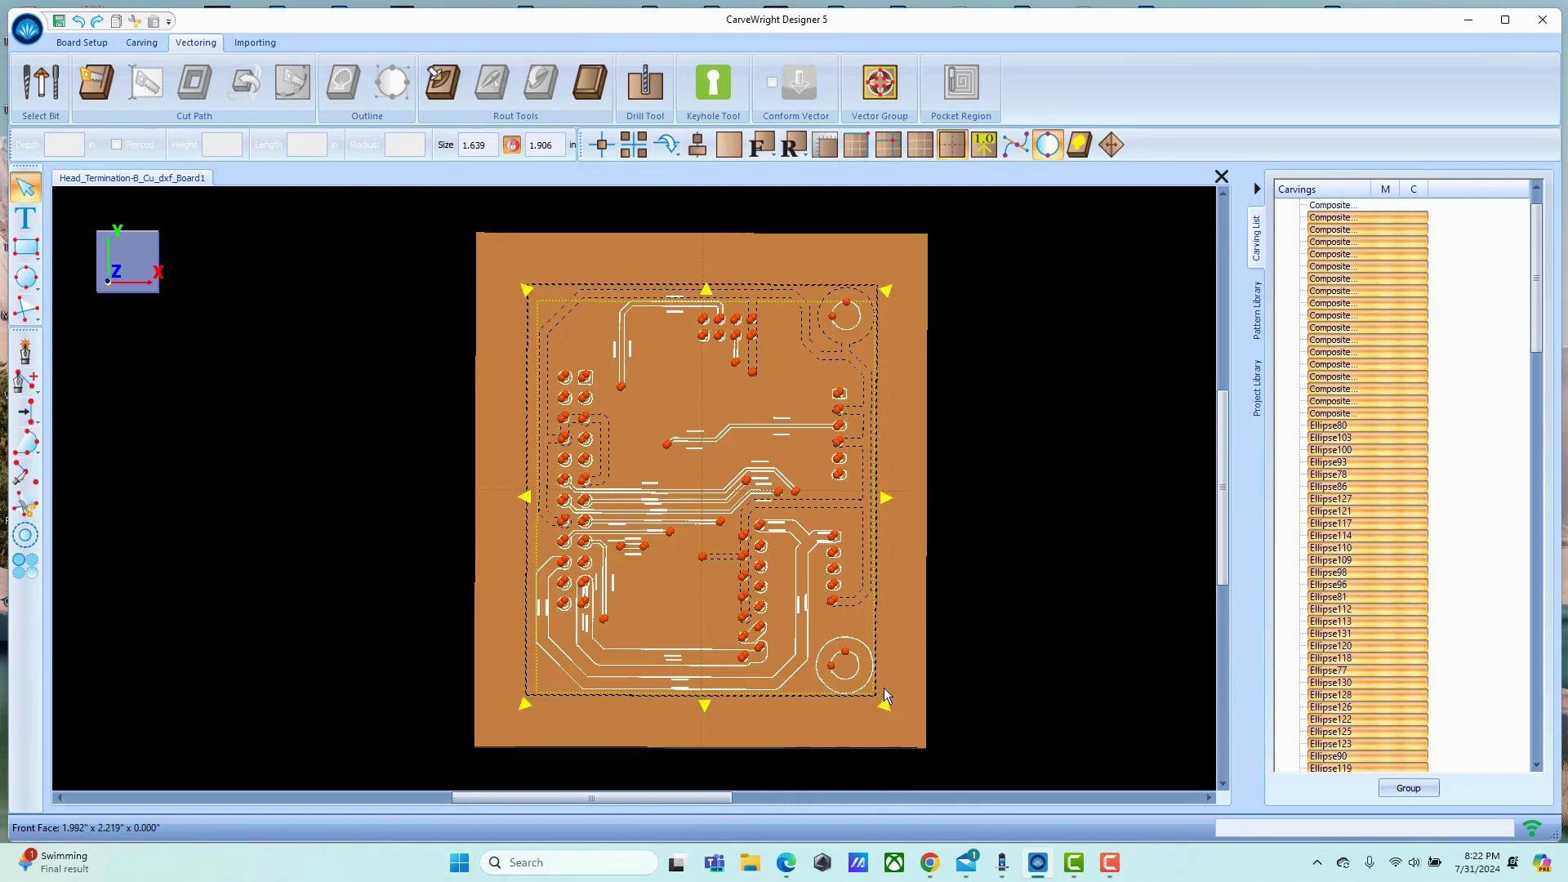
{"action": "left_click", "coordinate": [563, 319], "text": "shift"}
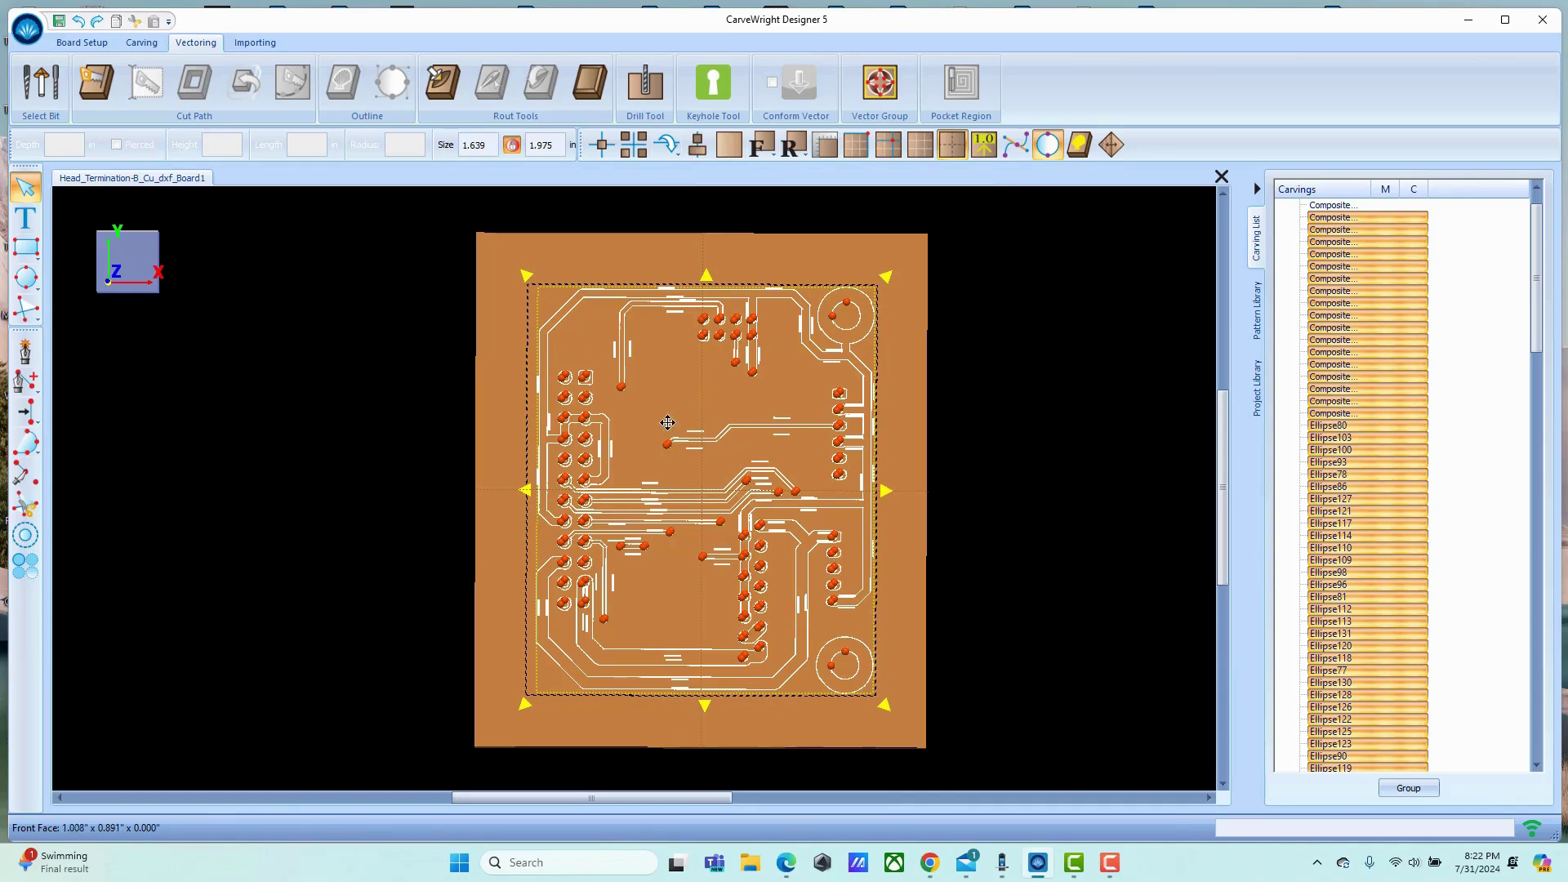
{"action": "scroll", "coordinate": [653, 376], "scroll_direction": "up", "scroll_amount": 3}
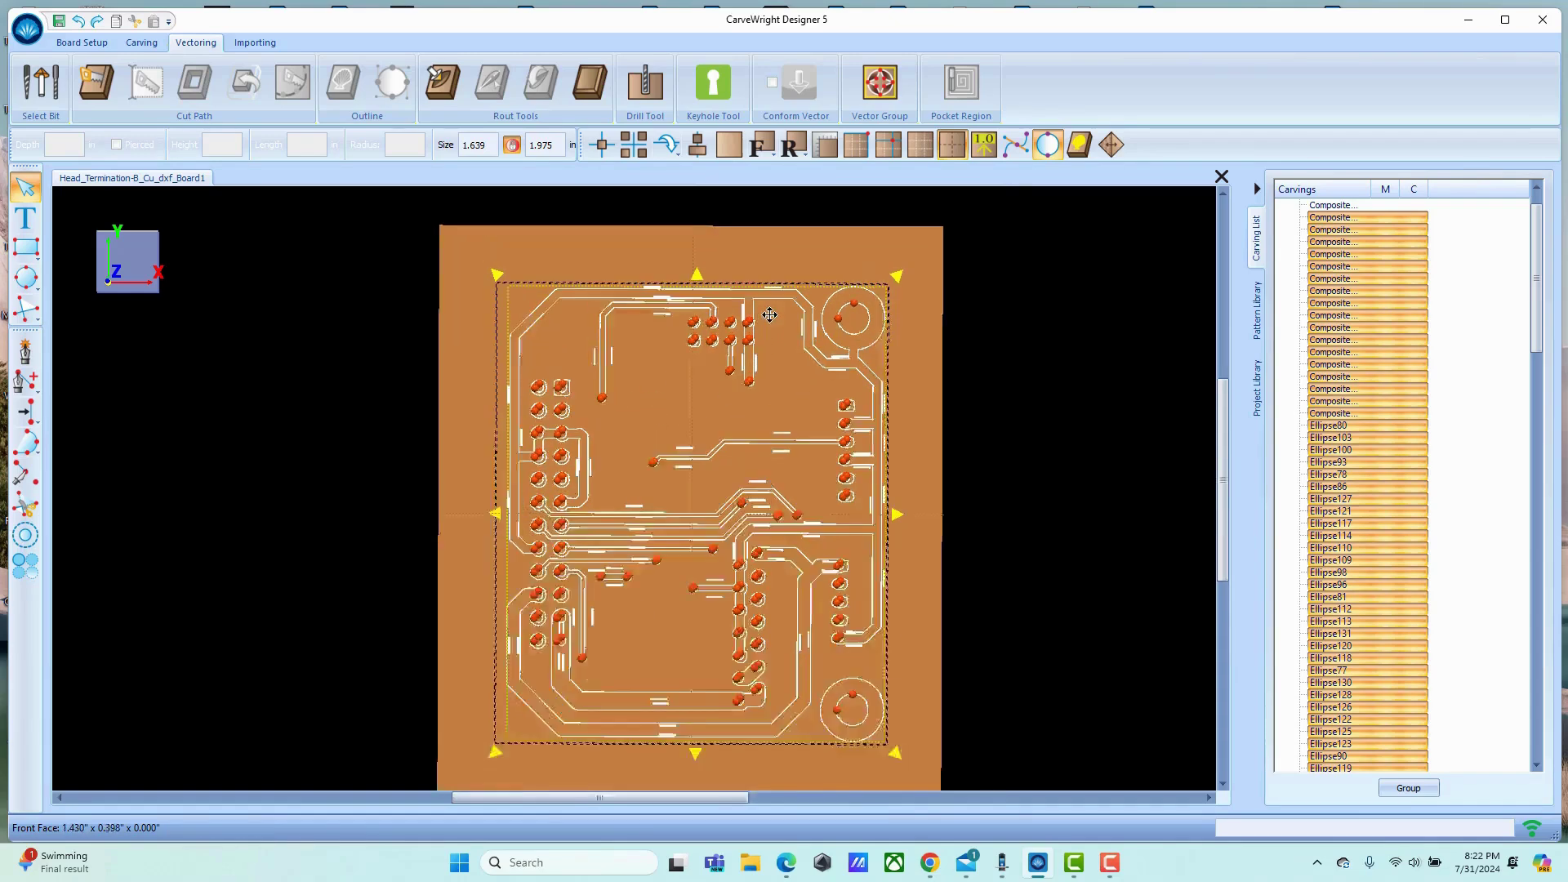
{"action": "scroll", "coordinate": [654, 359], "scroll_direction": "up", "scroll_amount": 2}
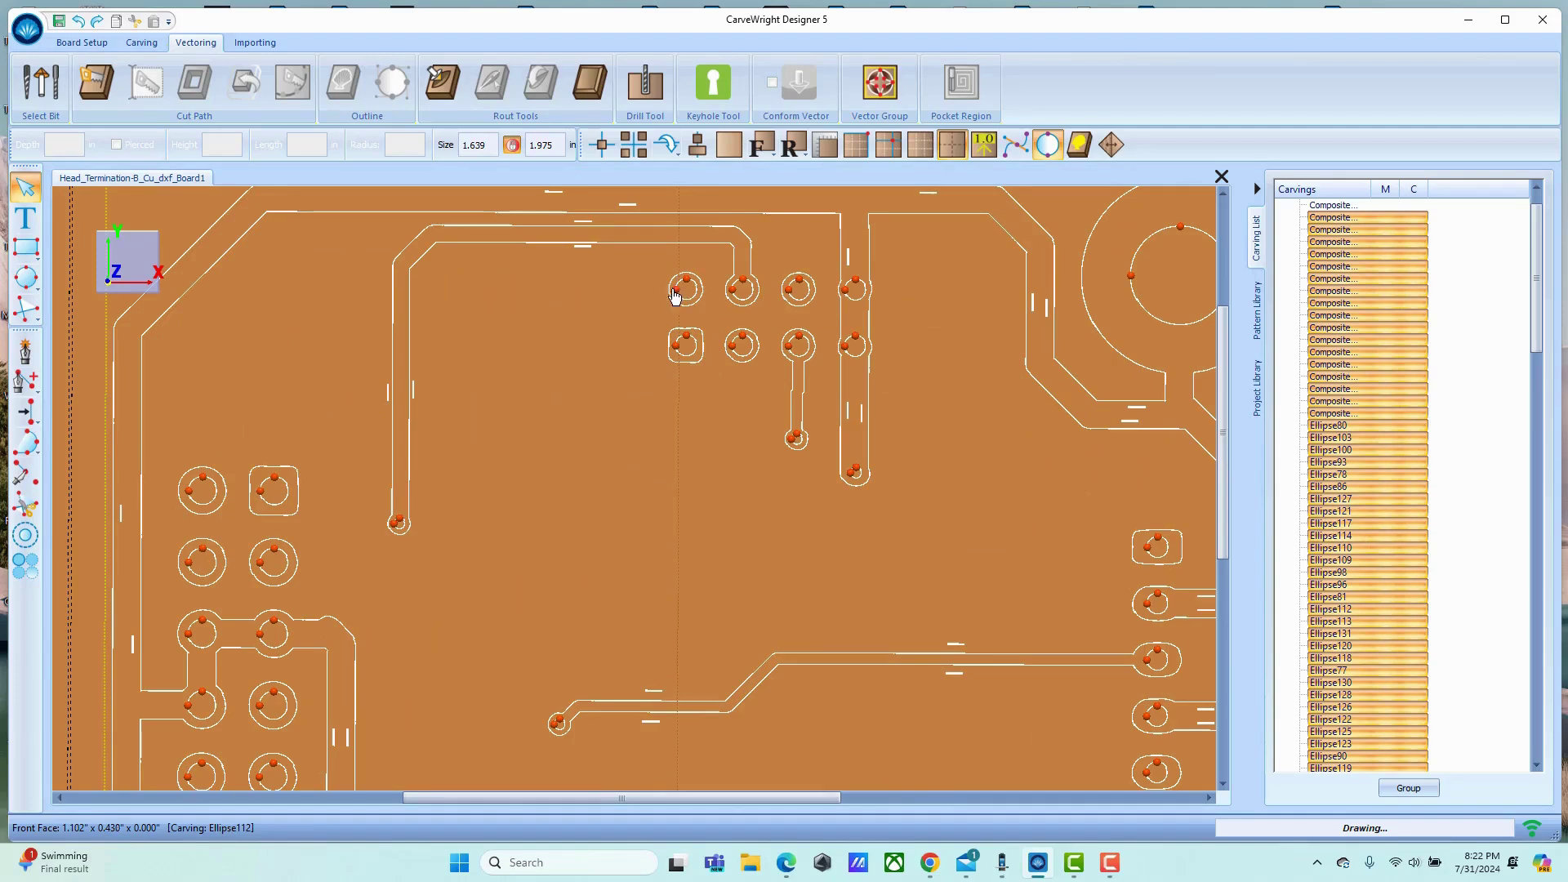
{"action": "left_click_drag", "start_coordinate": [664, 279], "coordinate": [881, 358]}
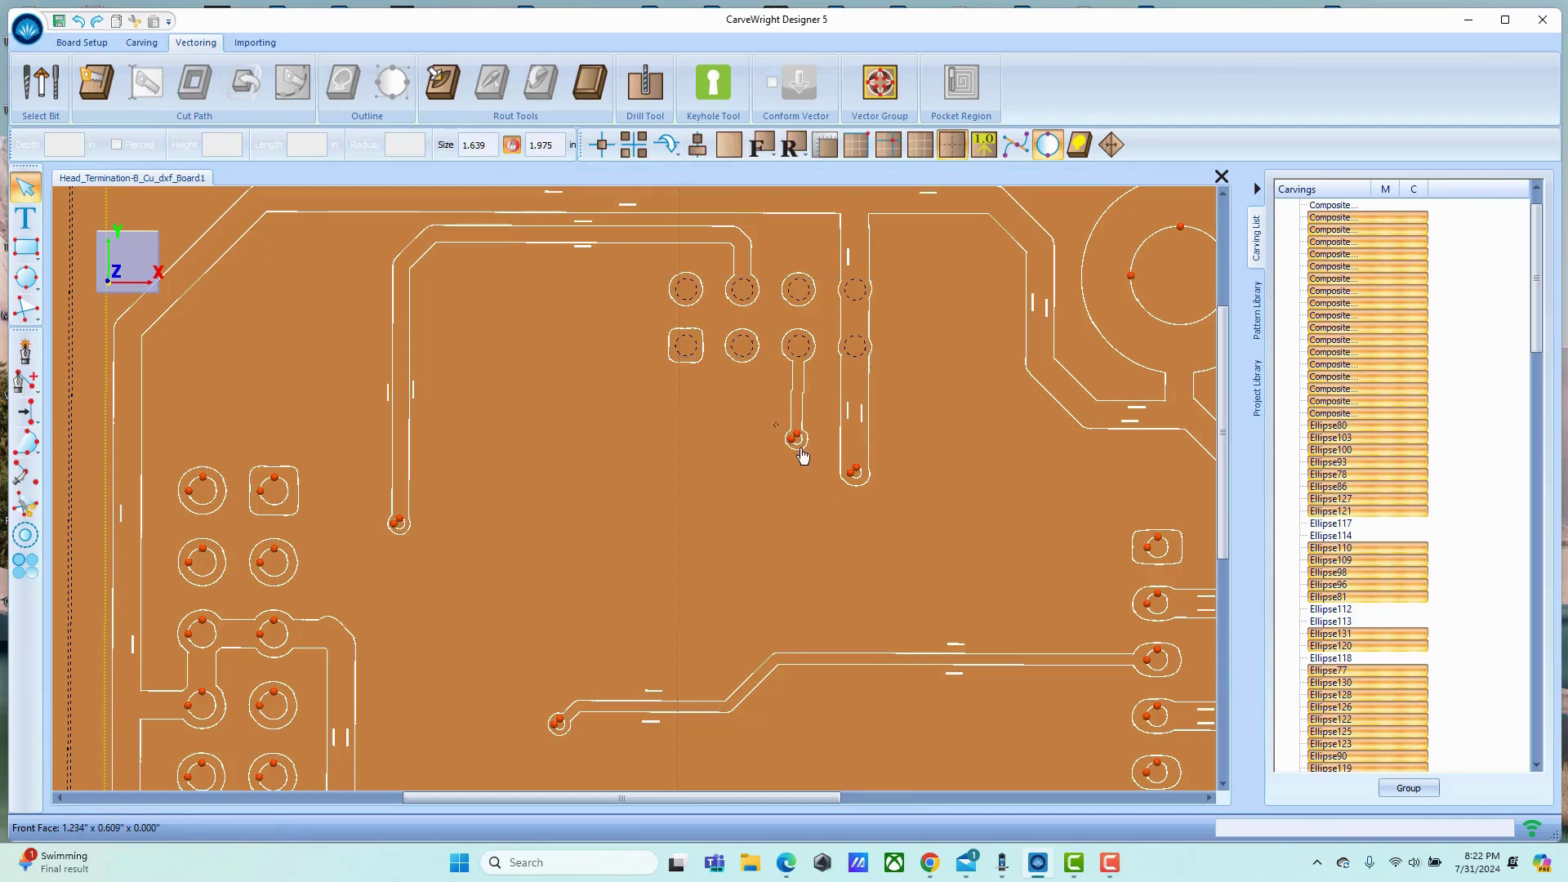
{"action": "left_click_drag", "start_coordinate": [801, 448], "coordinate": [873, 499]}
{"action": "scroll", "coordinate": [850, 532], "scroll_direction": "down", "scroll_amount": 2}
{"action": "scroll", "coordinate": [850, 532], "scroll_direction": "down", "scroll_amount": 1}
{"action": "scroll", "coordinate": [849, 490], "scroll_direction": "up", "scroll_amount": 2}
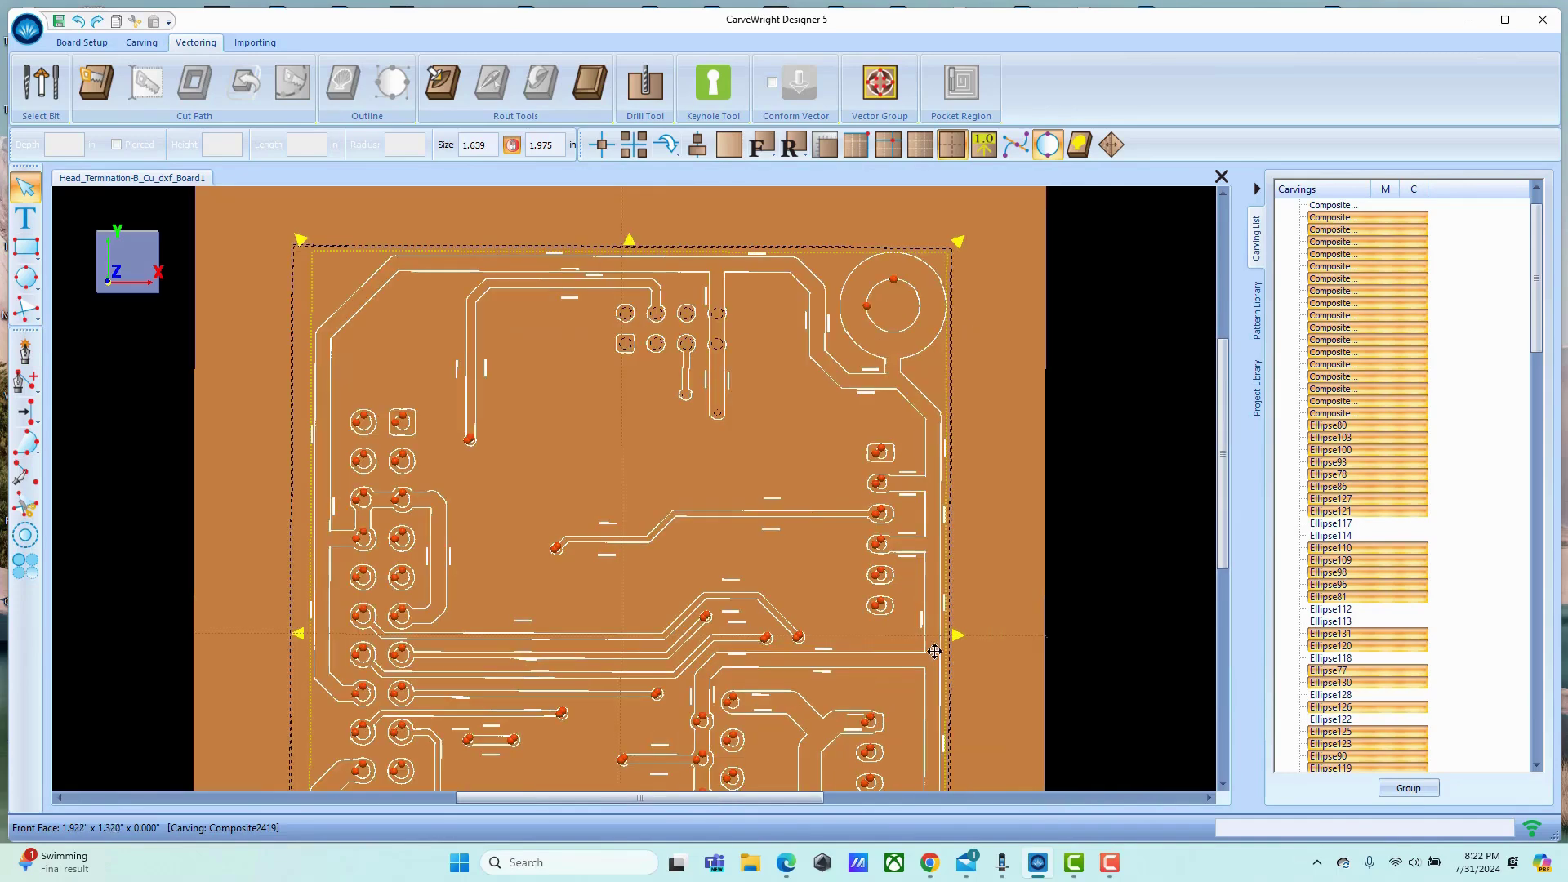
{"action": "scroll", "coordinate": [853, 430], "scroll_direction": "up", "scroll_amount": 1}
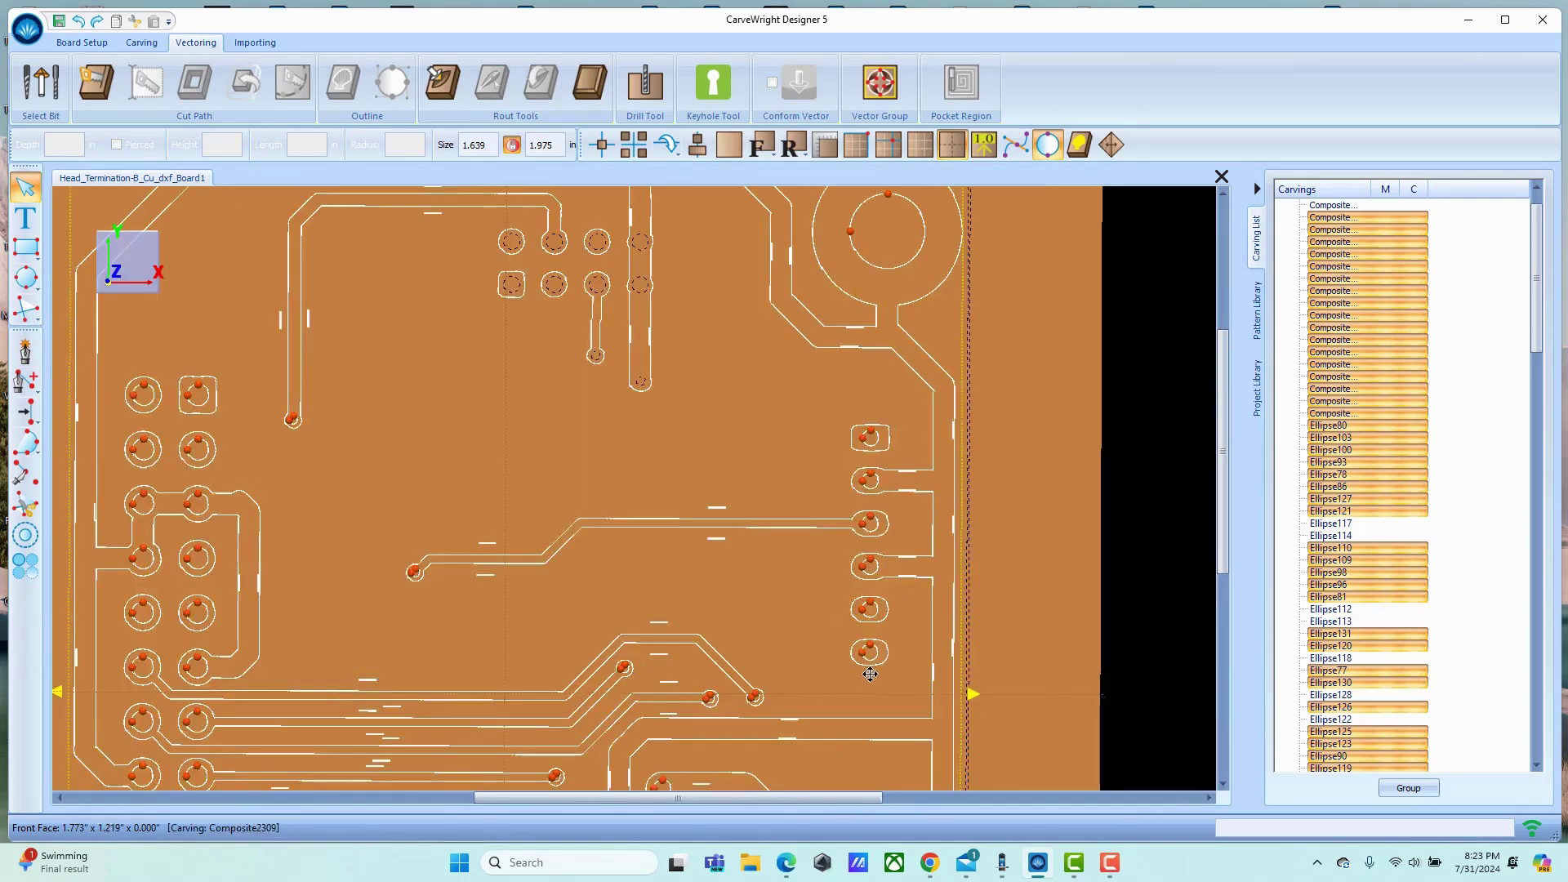
{"action": "left_click_drag", "start_coordinate": [859, 410], "coordinate": [876, 672]}
{"action": "scroll", "coordinate": [833, 622], "scroll_direction": "down", "scroll_amount": 1}
{"action": "scroll", "coordinate": [833, 623], "scroll_direction": "down", "scroll_amount": 1}
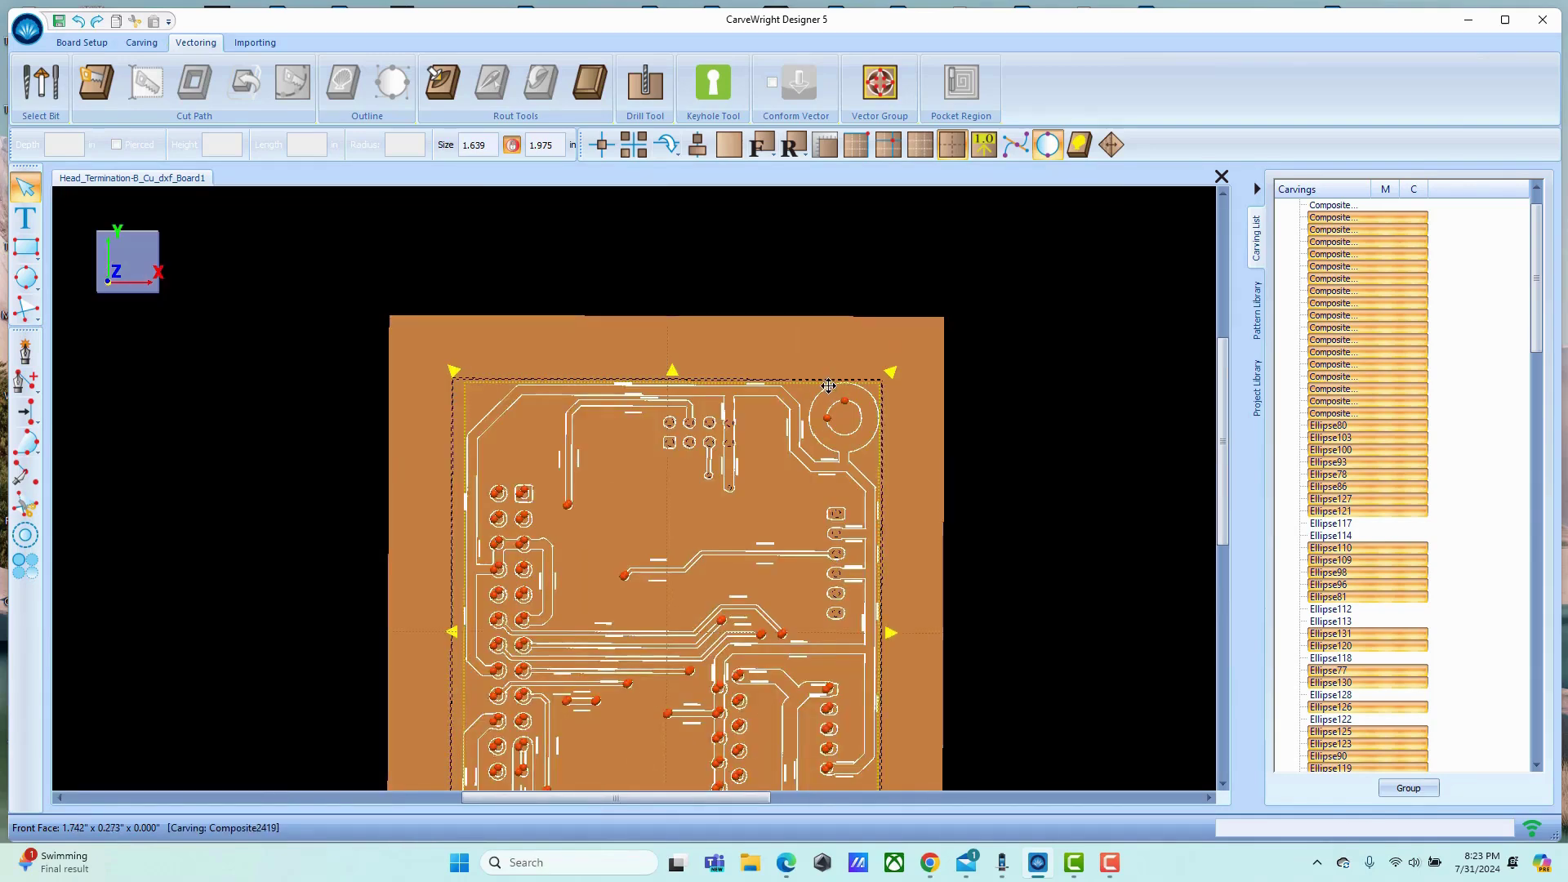
{"action": "scroll", "coordinate": [828, 386], "scroll_direction": "up", "scroll_amount": 1}
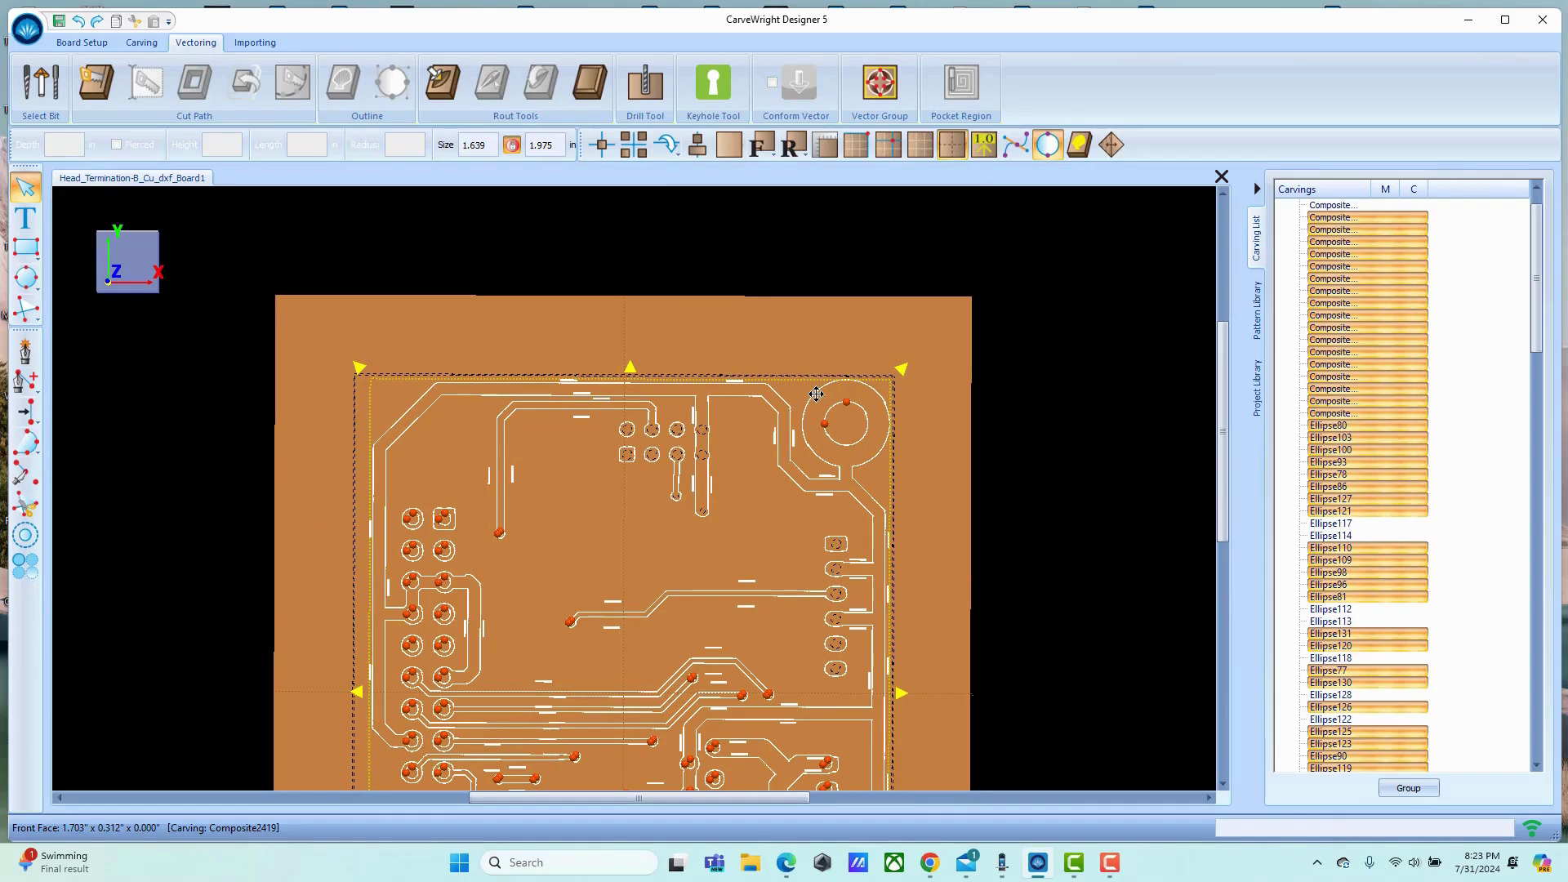
{"action": "scroll", "coordinate": [535, 366], "scroll_direction": "down", "scroll_amount": 2}
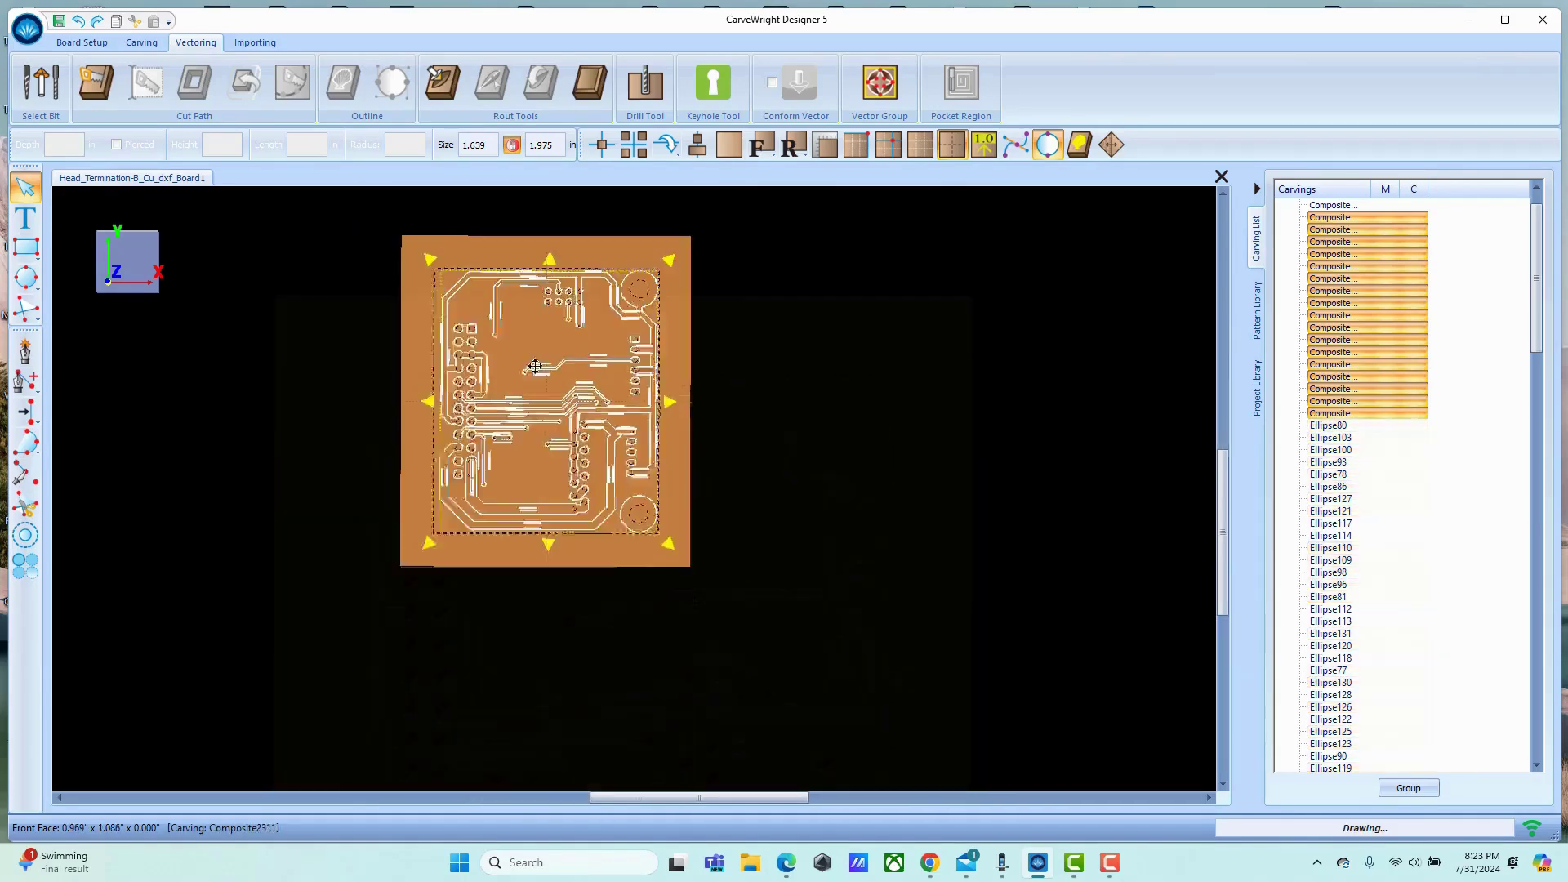
{"action": "scroll", "coordinate": [535, 366], "scroll_direction": "up", "scroll_amount": 1}
{"action": "scroll", "coordinate": [578, 319], "scroll_direction": "up", "scroll_amount": 1}
{"action": "scroll", "coordinate": [600, 350], "scroll_direction": "down", "scroll_amount": 1}
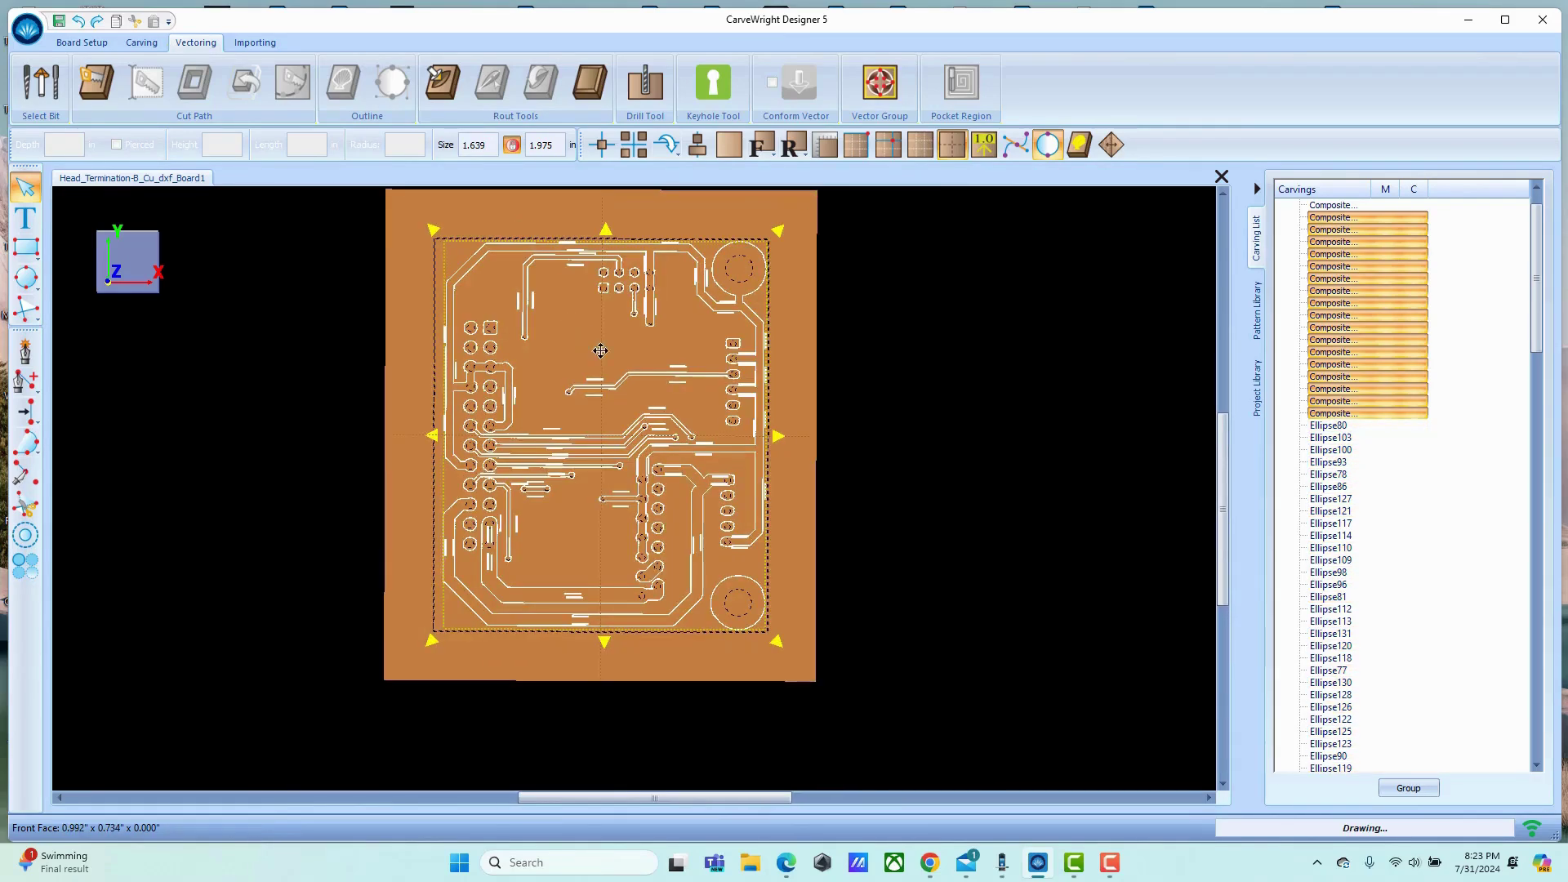
Combine the selected trace composites into a single Group.
{"action": "left_click", "coordinate": [1409, 788]}
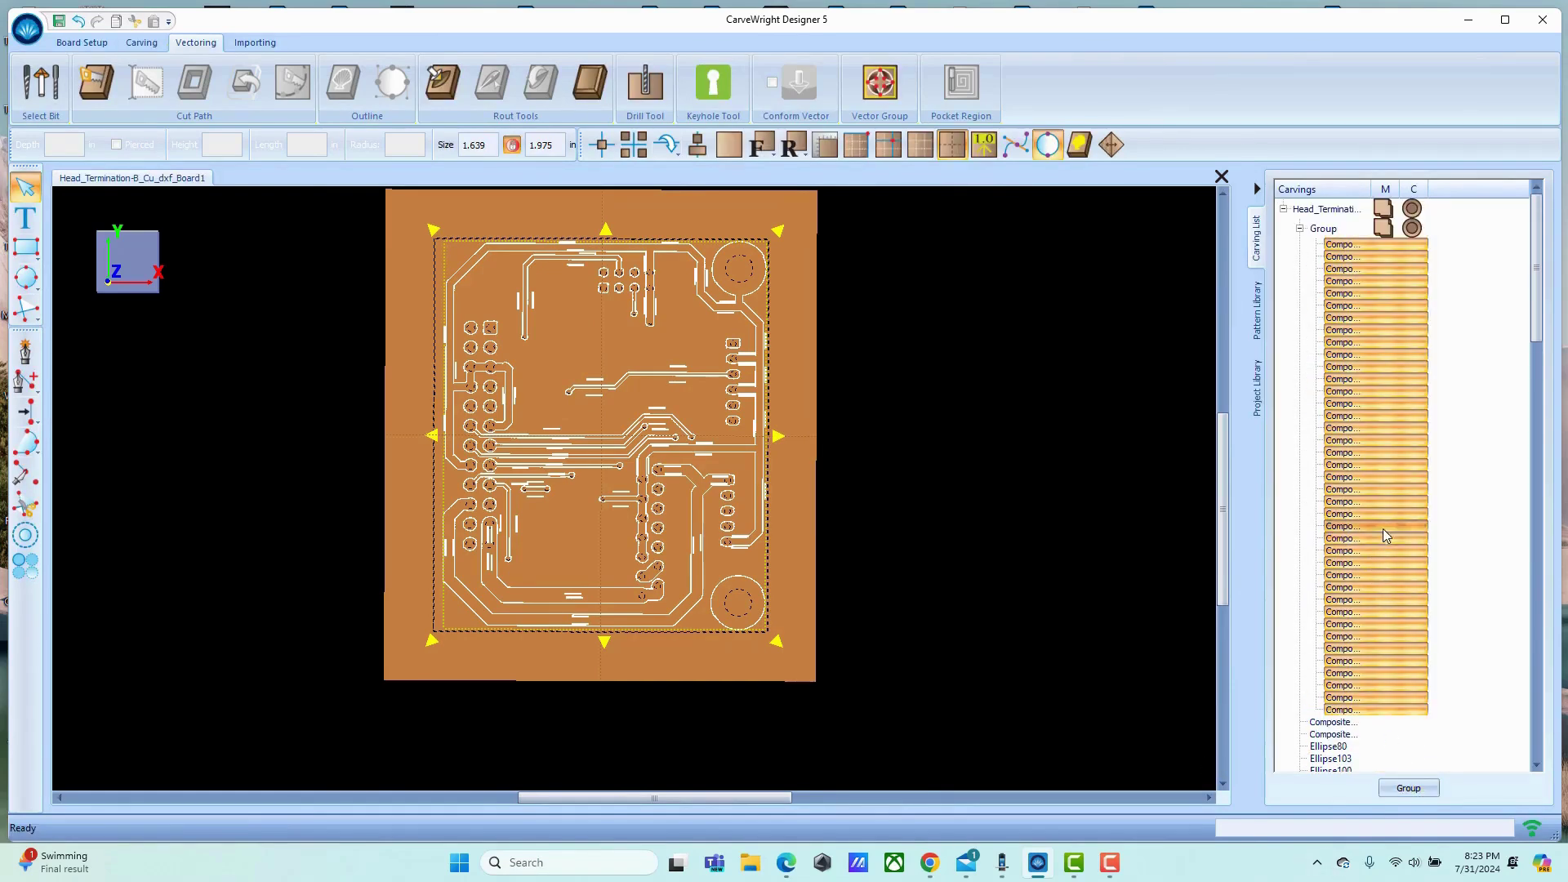
{"action": "scroll", "coordinate": [475, 545], "scroll_direction": "up", "scroll_amount": 1}
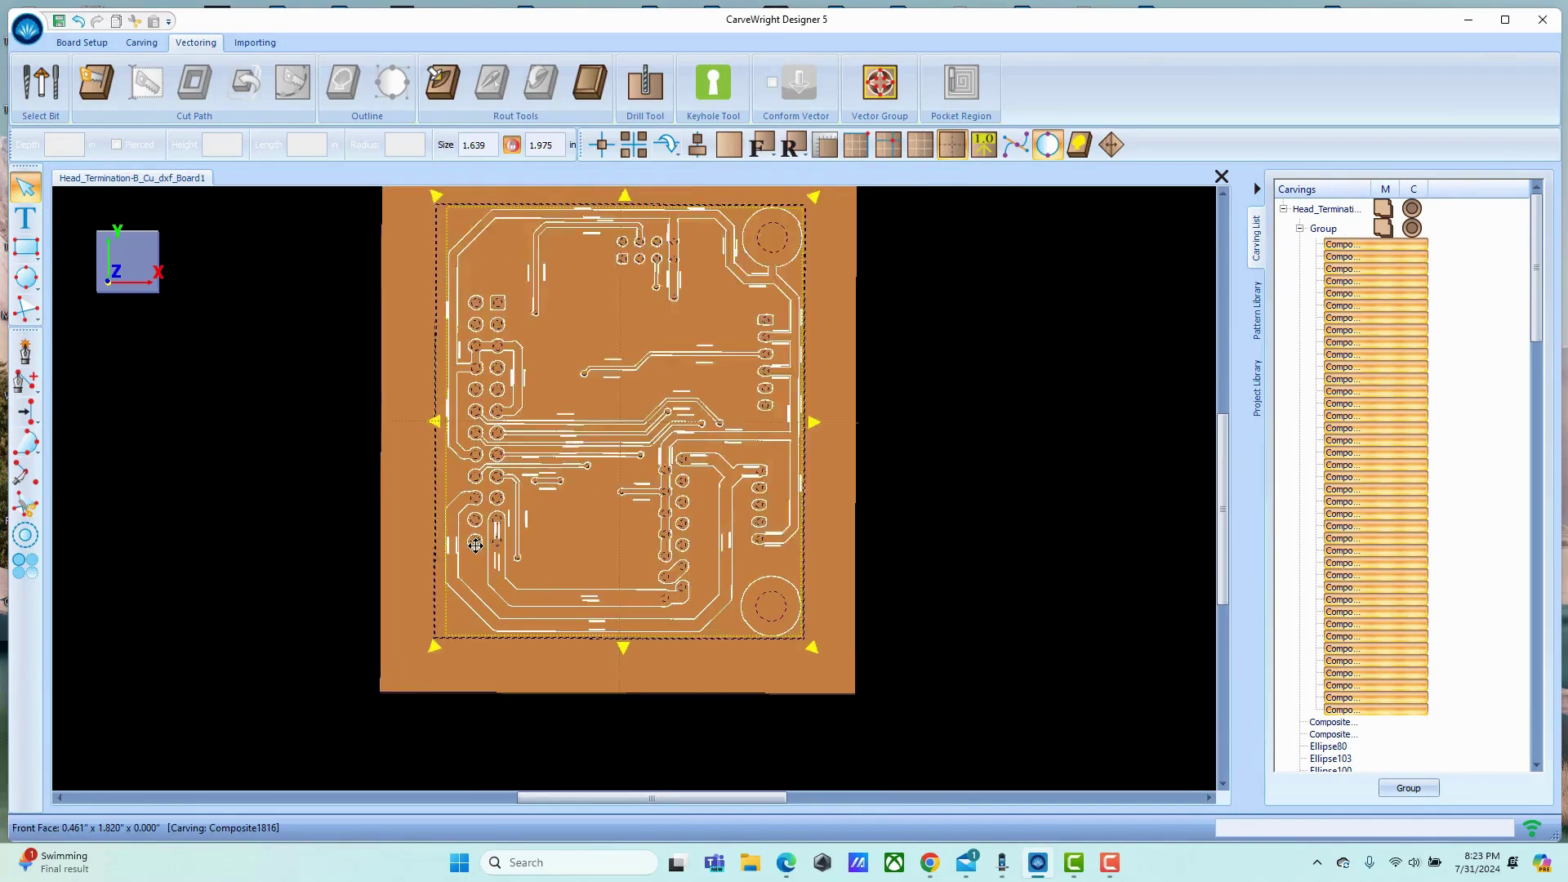
{"action": "scroll", "coordinate": [475, 545], "scroll_direction": "down", "scroll_amount": 1}
{"action": "scroll", "coordinate": [527, 454], "scroll_direction": "up", "scroll_amount": 2}
{"action": "scroll", "coordinate": [532, 516], "scroll_direction": "down", "scroll_amount": 1}
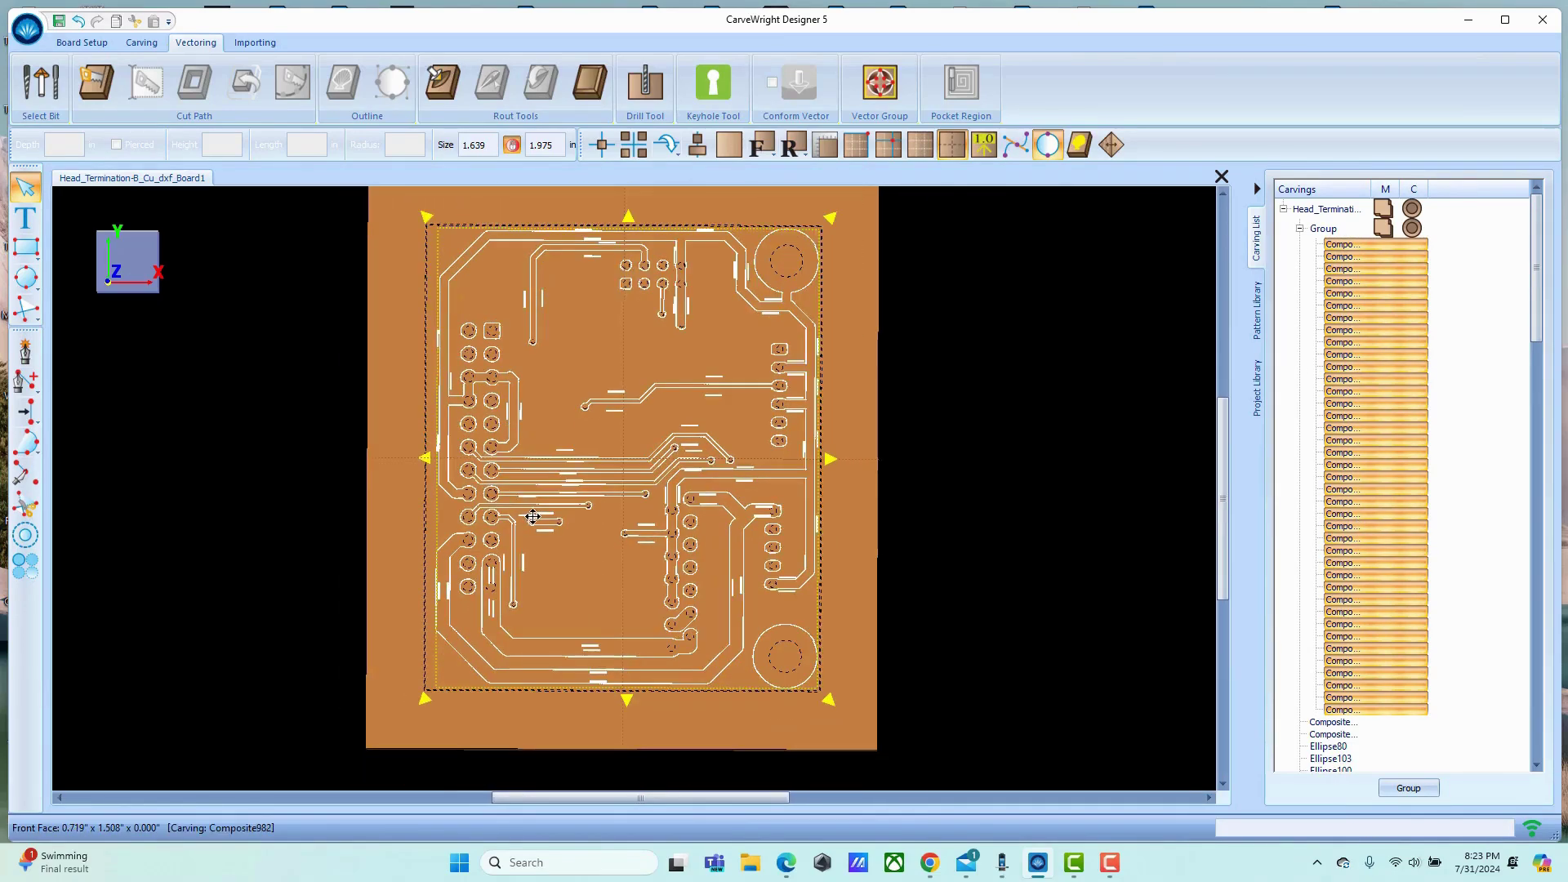
{"action": "scroll", "coordinate": [532, 516], "scroll_direction": "up", "scroll_amount": 2}
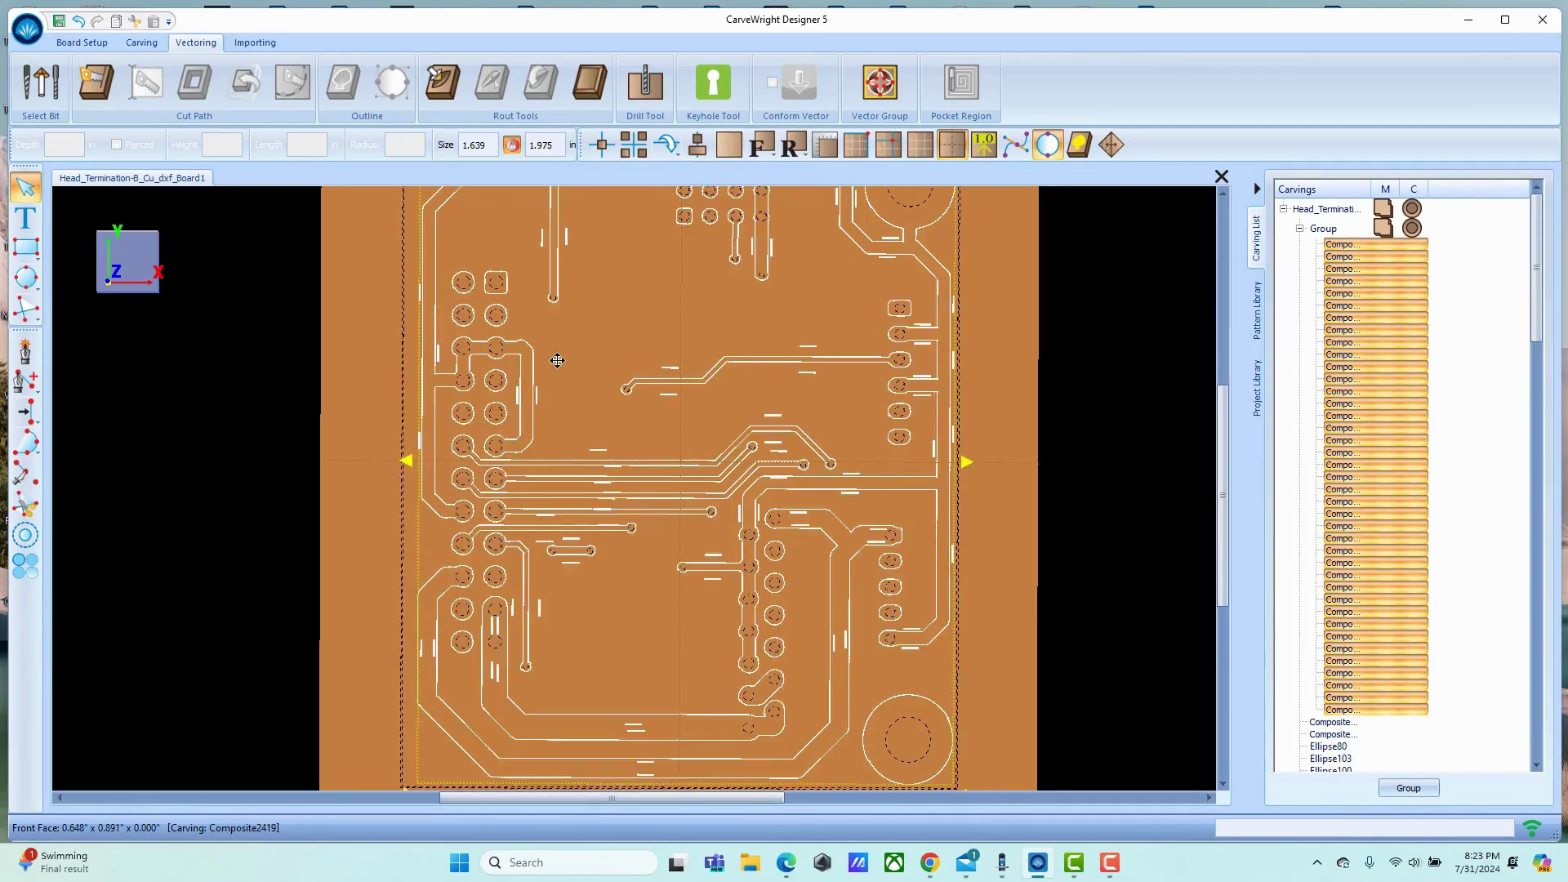
{"action": "scroll", "coordinate": [571, 368], "scroll_direction": "down", "scroll_amount": 2}
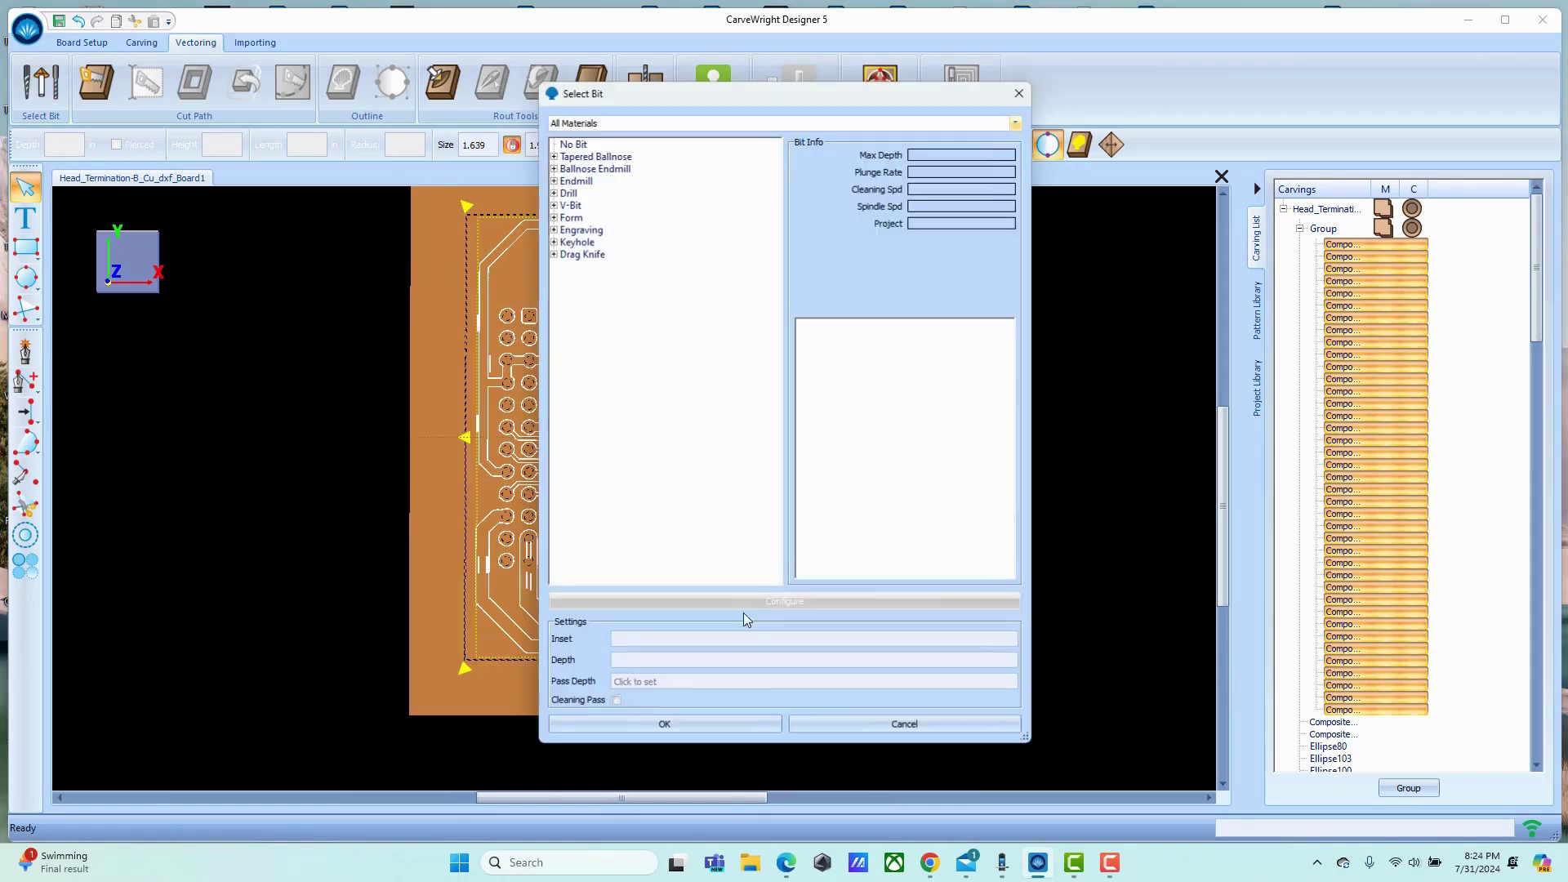
Assign the 30 Degree V-bit with 0.005 in depth and -0.006 inset.
{"action": "left_click", "coordinate": [555, 205]}
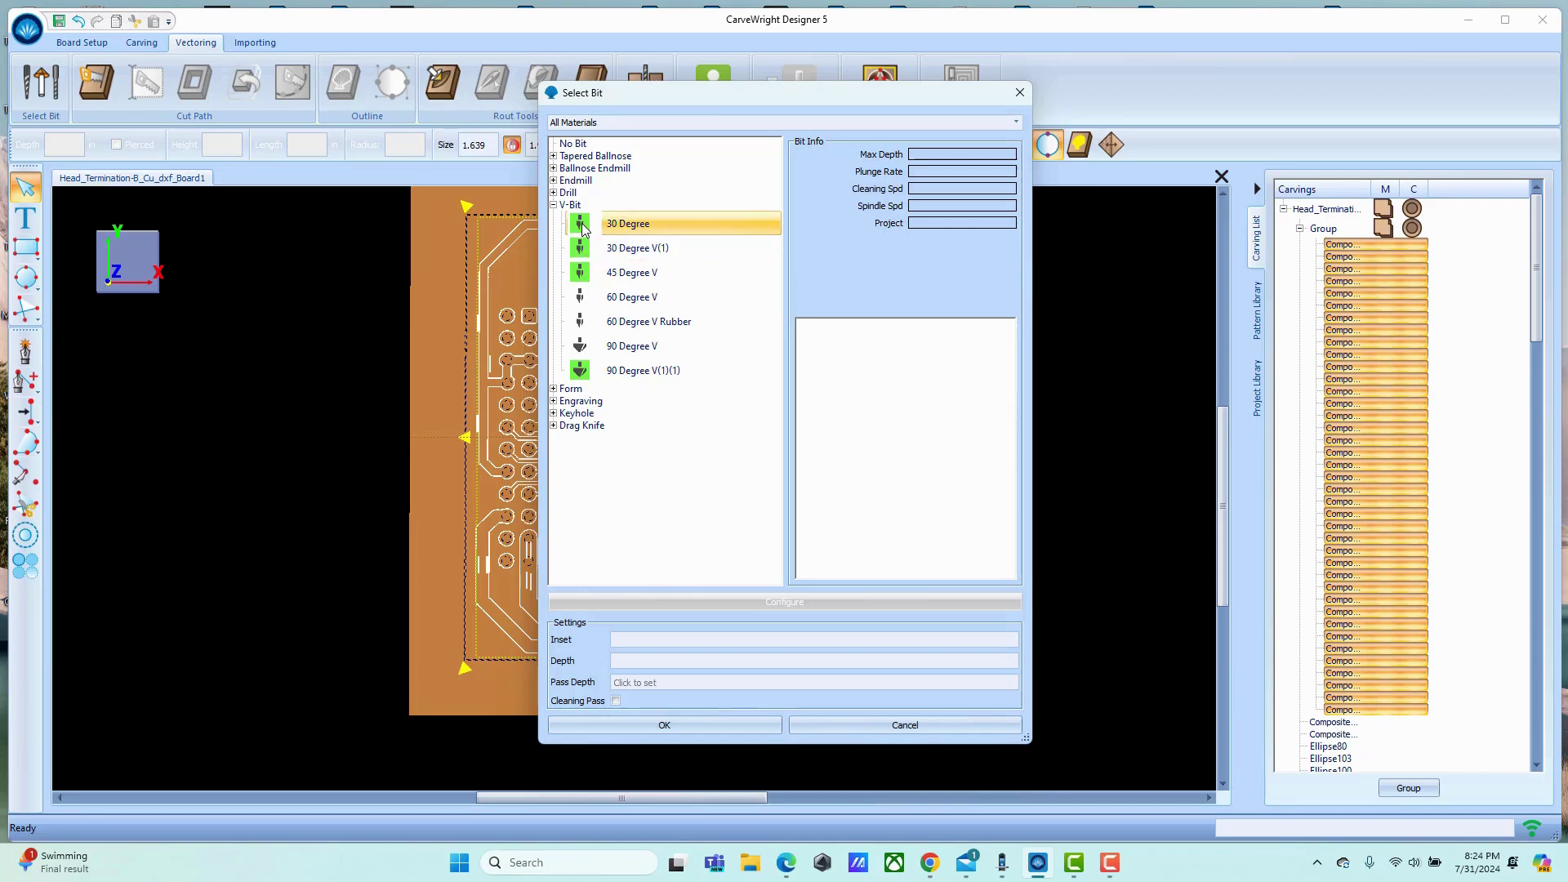
{"action": "left_click", "coordinate": [582, 227]}
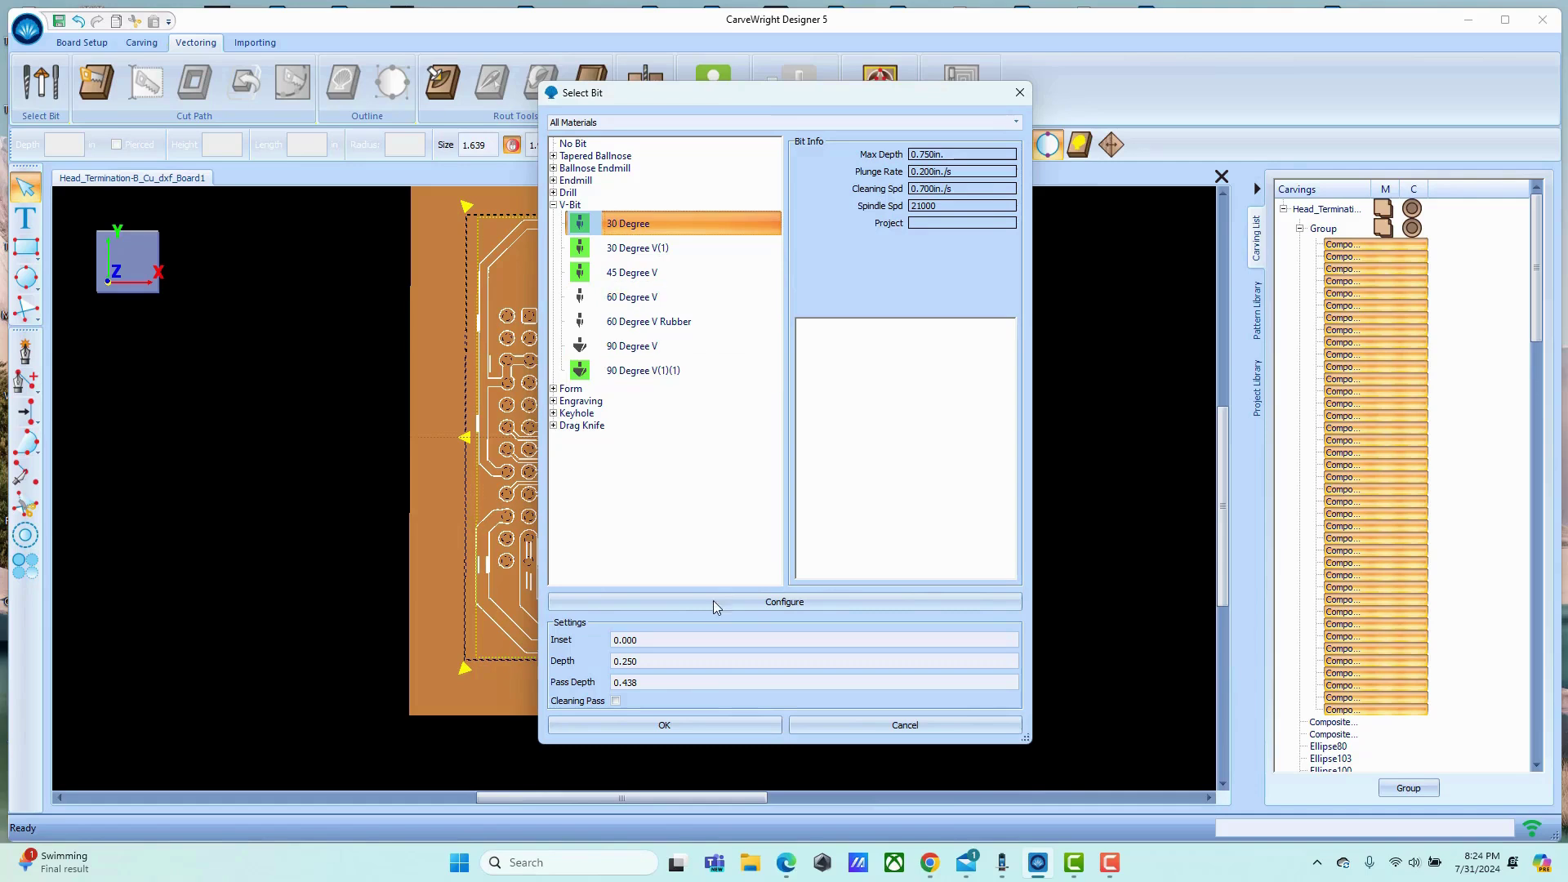
{"action": "left_click_drag", "start_coordinate": [647, 661], "coordinate": [629, 660]}
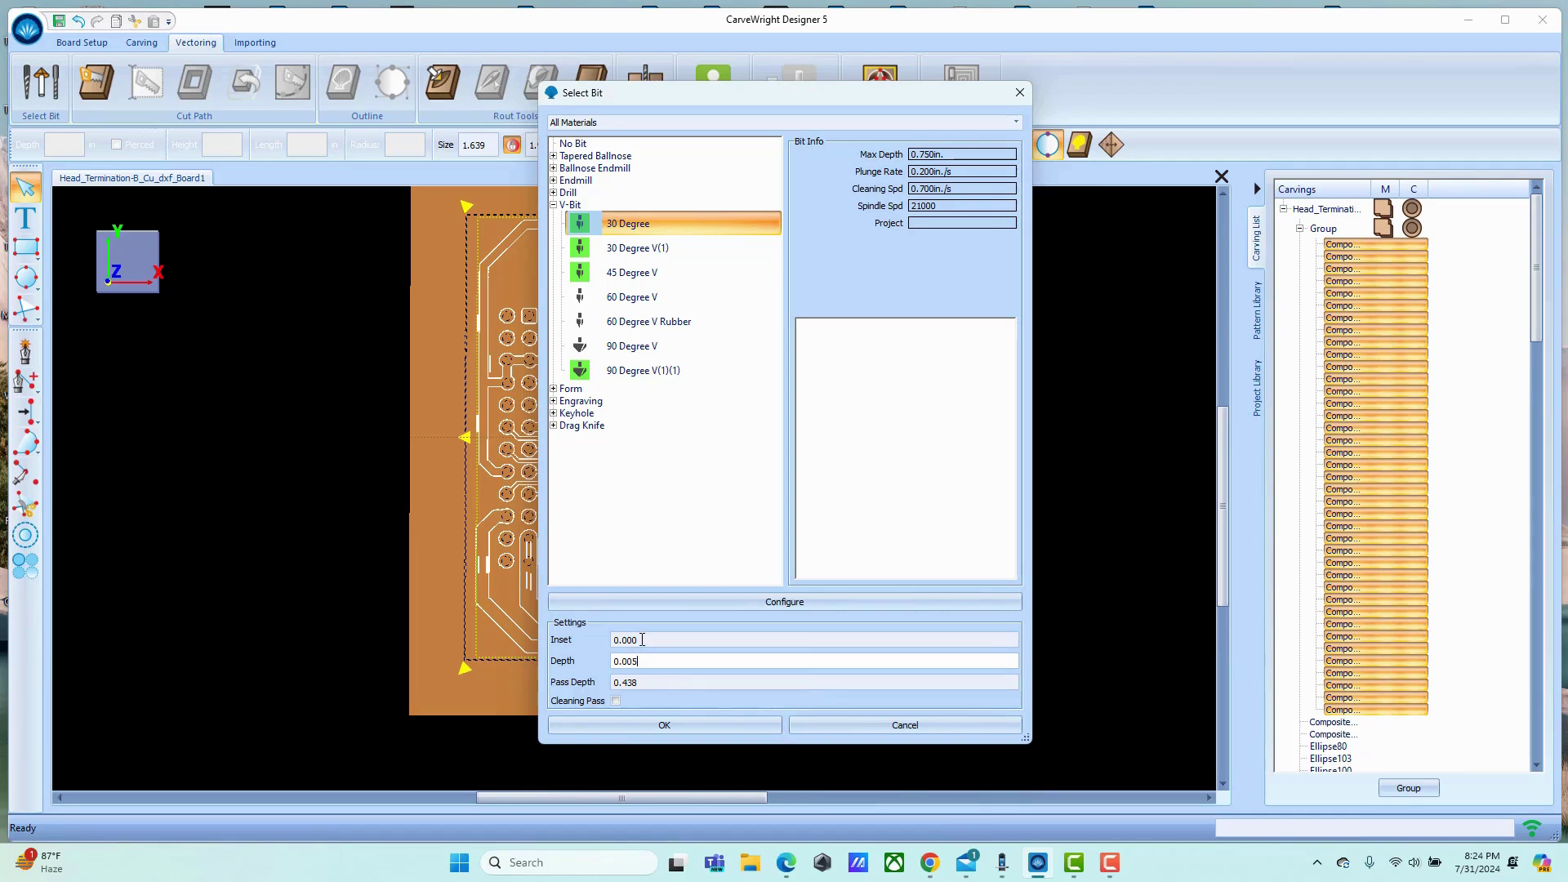
{"action": "left_click", "coordinate": [614, 640]}
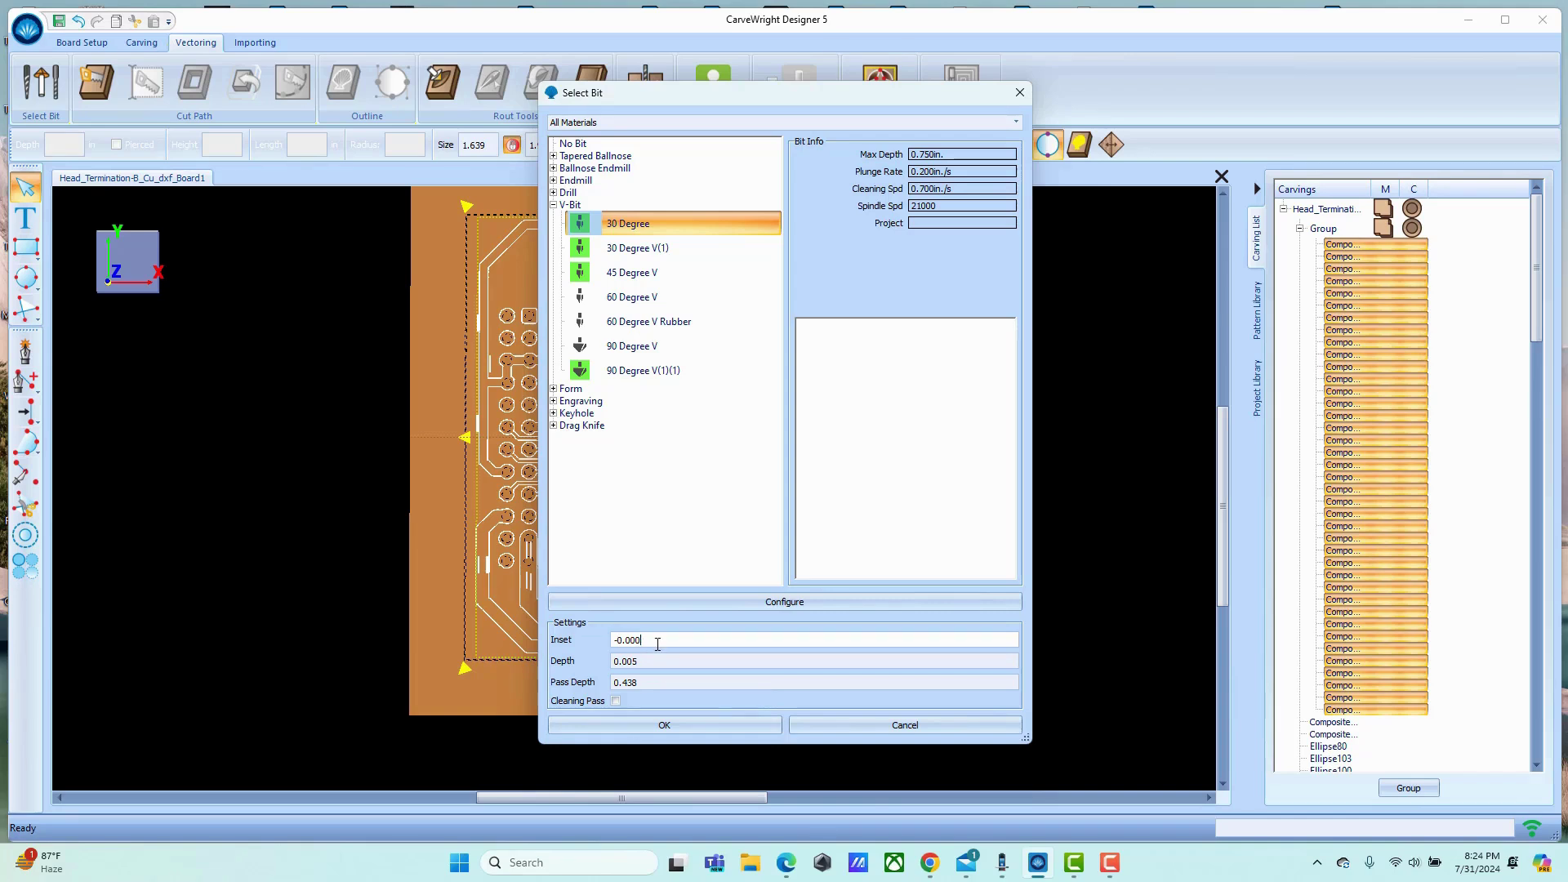
{"action": "key", "text": "BackSpace"}
Confirm the V-bit choice and select the copper traces carving.
{"action": "left_click", "coordinate": [683, 727]}
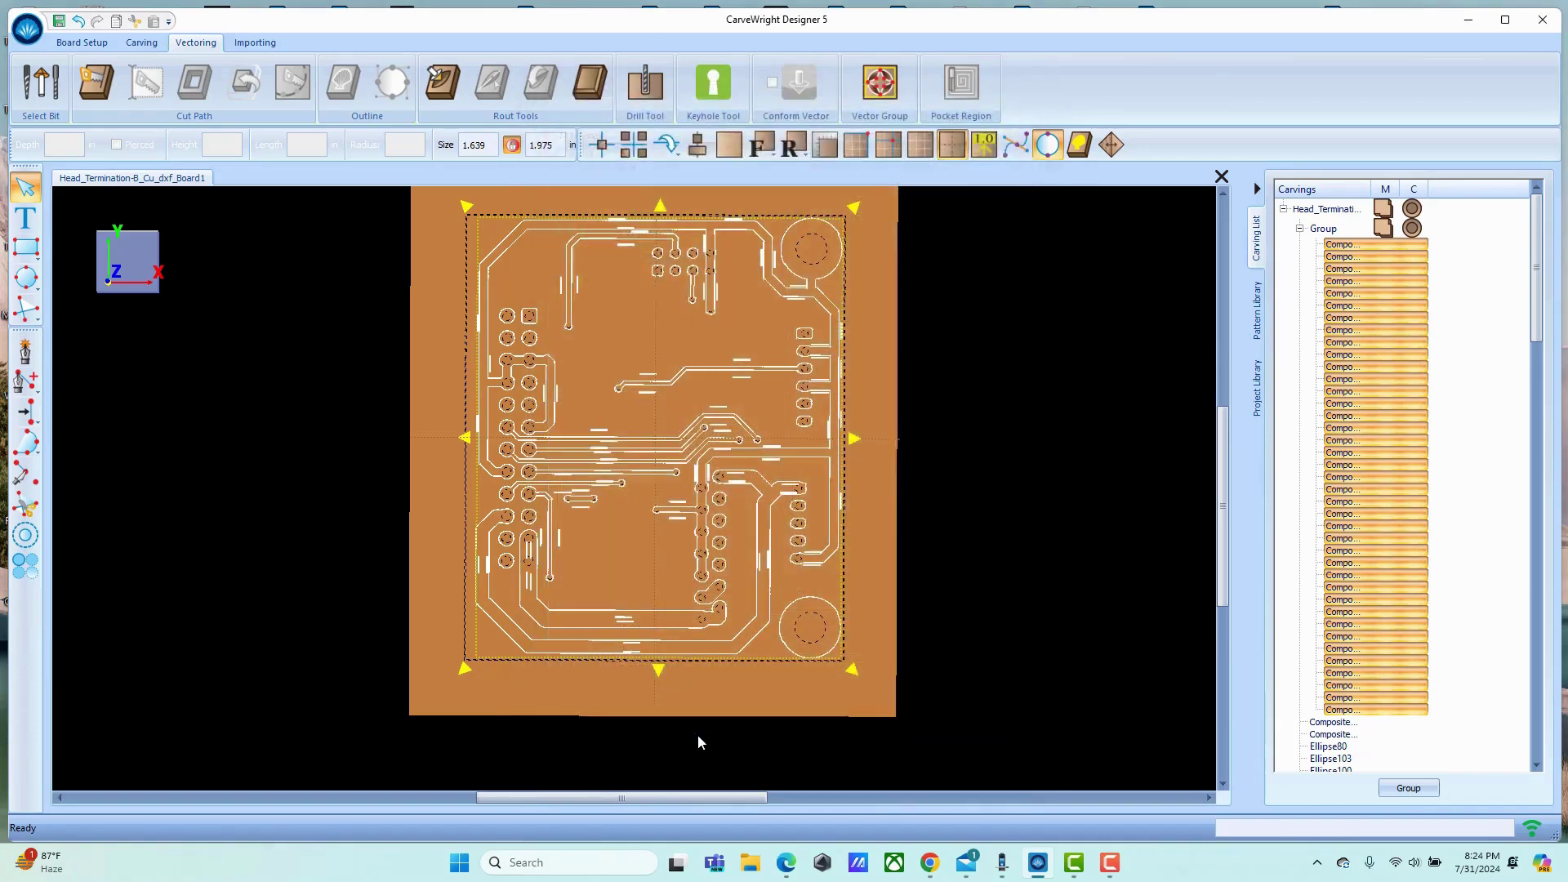
{"action": "left_click", "coordinate": [654, 550]}
{"action": "scroll", "coordinate": [532, 559], "scroll_direction": "down", "scroll_amount": 1}
{"action": "scroll", "coordinate": [500, 458], "scroll_direction": "up", "scroll_amount": 2}
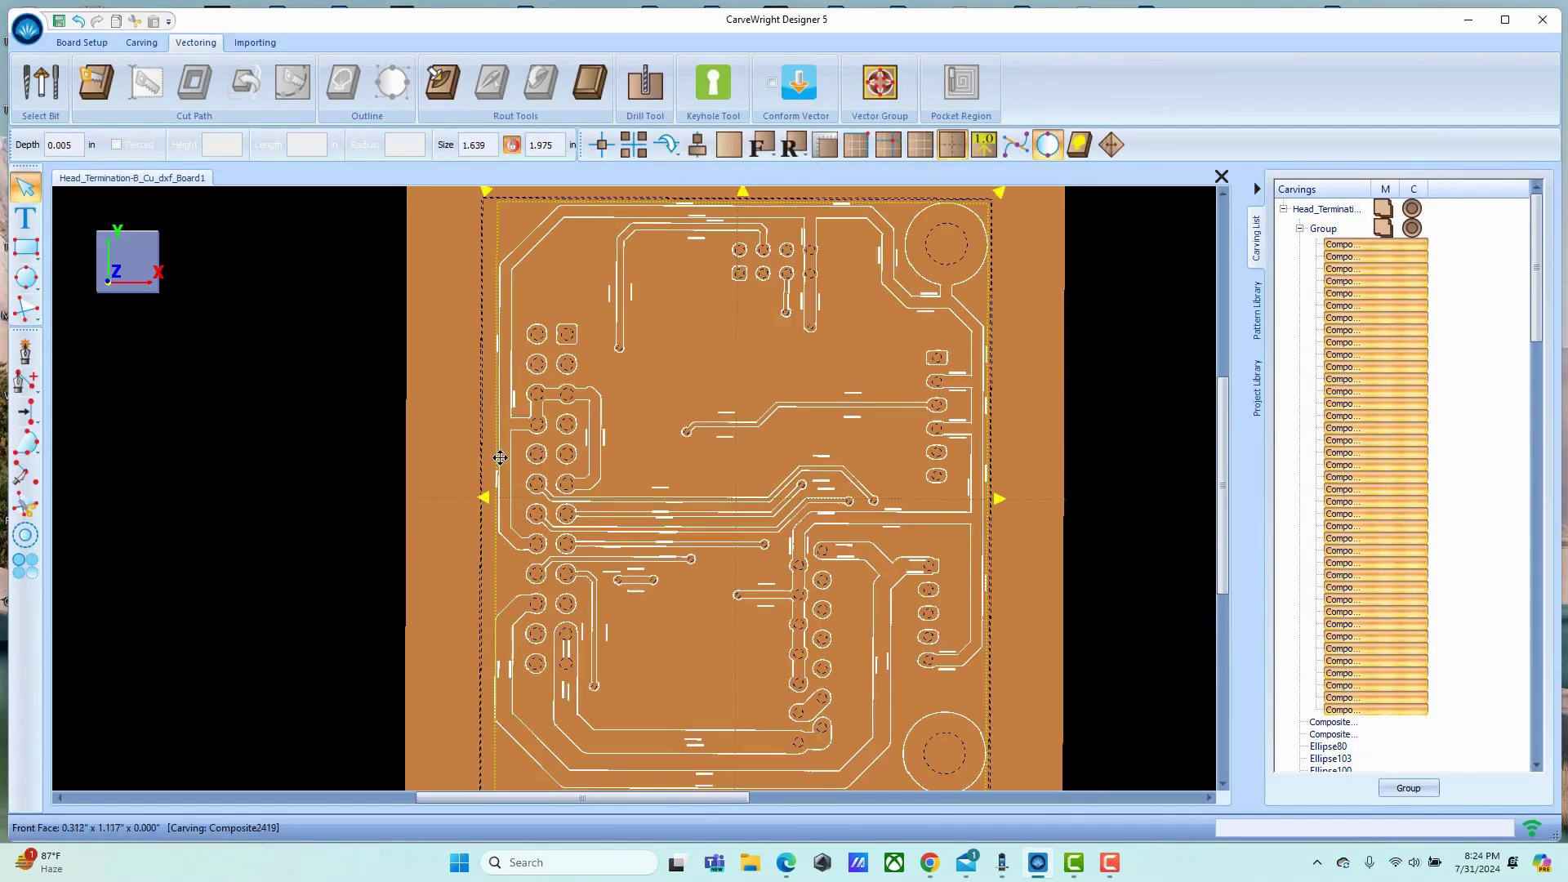
Render the traces at full resolution and zoom around the board to inspect them.
{"action": "left_click", "coordinate": [1112, 146]}
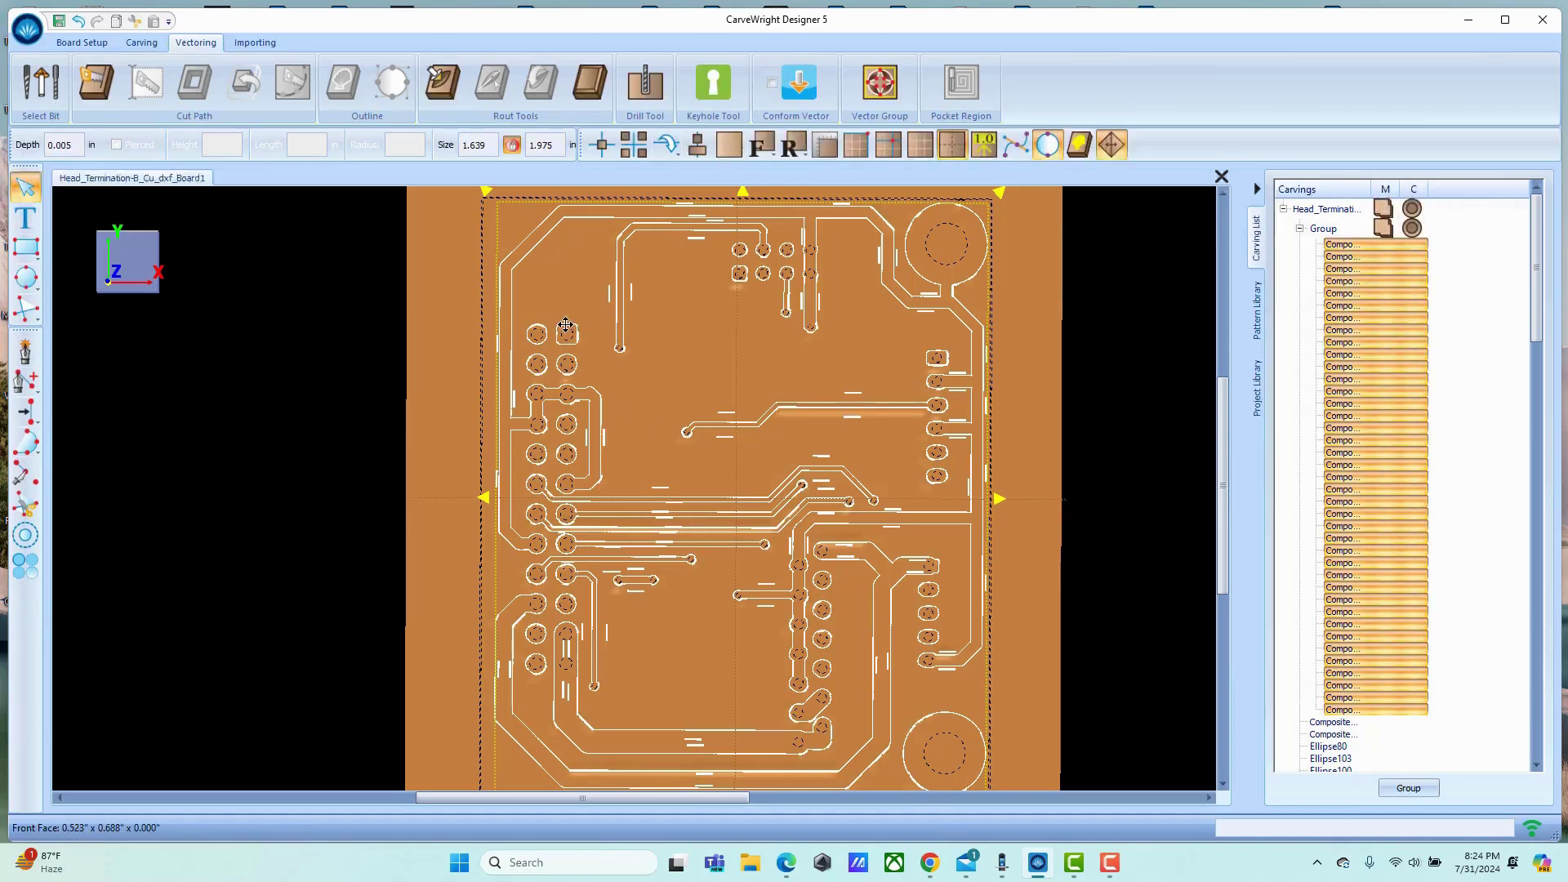
{"action": "scroll", "coordinate": [556, 300], "scroll_direction": "up", "scroll_amount": 3}
{"action": "scroll", "coordinate": [497, 199], "scroll_direction": "up", "scroll_amount": 4}
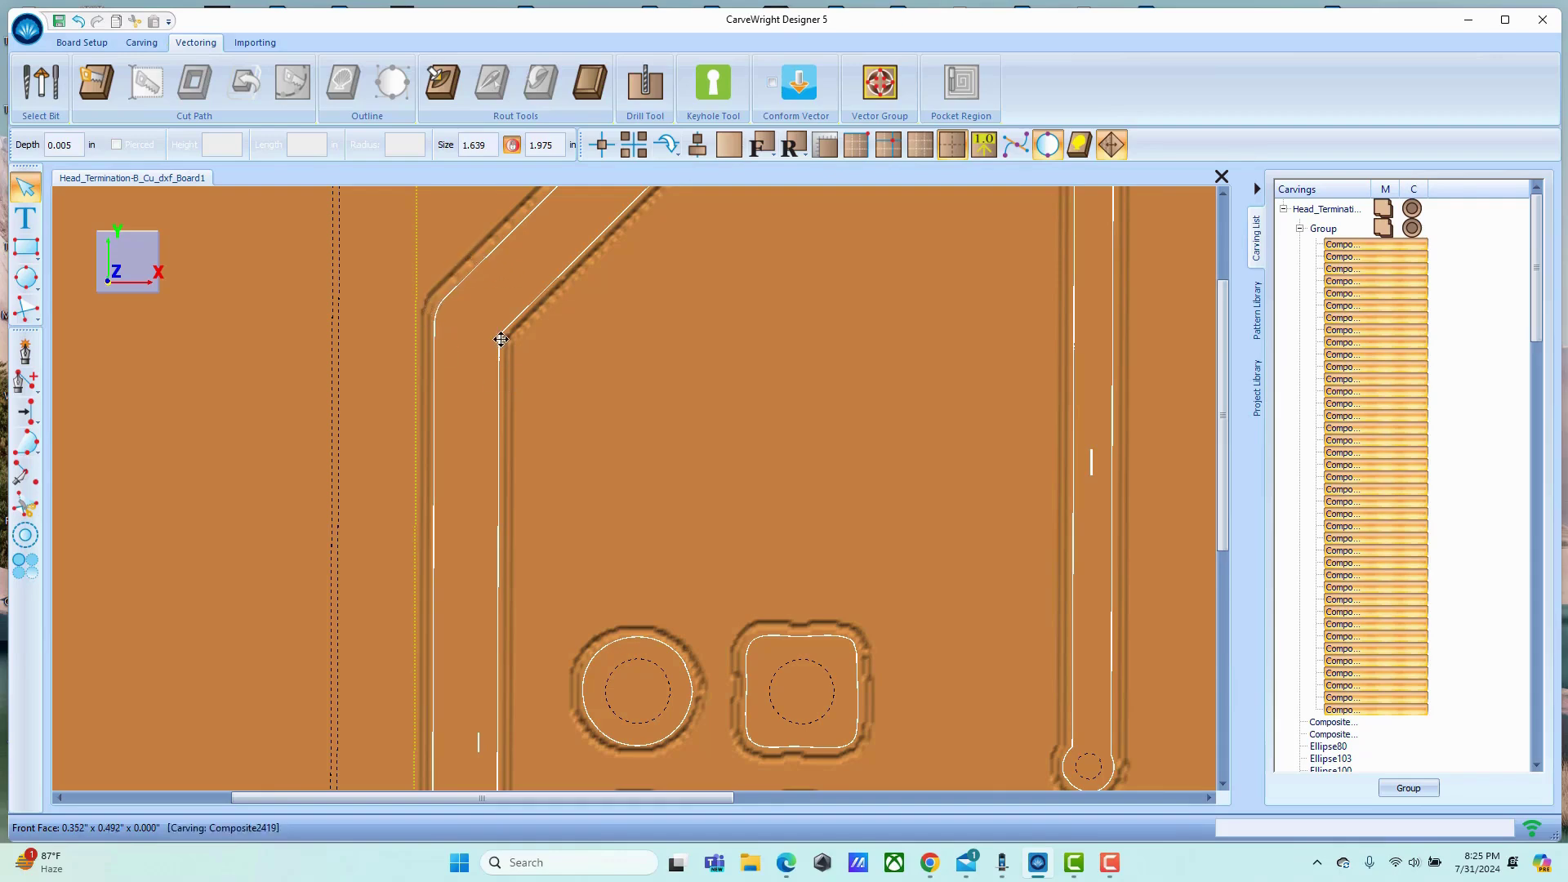
{"action": "scroll", "coordinate": [501, 340], "scroll_direction": "down", "scroll_amount": 5}
{"action": "scroll", "coordinate": [848, 657], "scroll_direction": "up", "scroll_amount": 3}
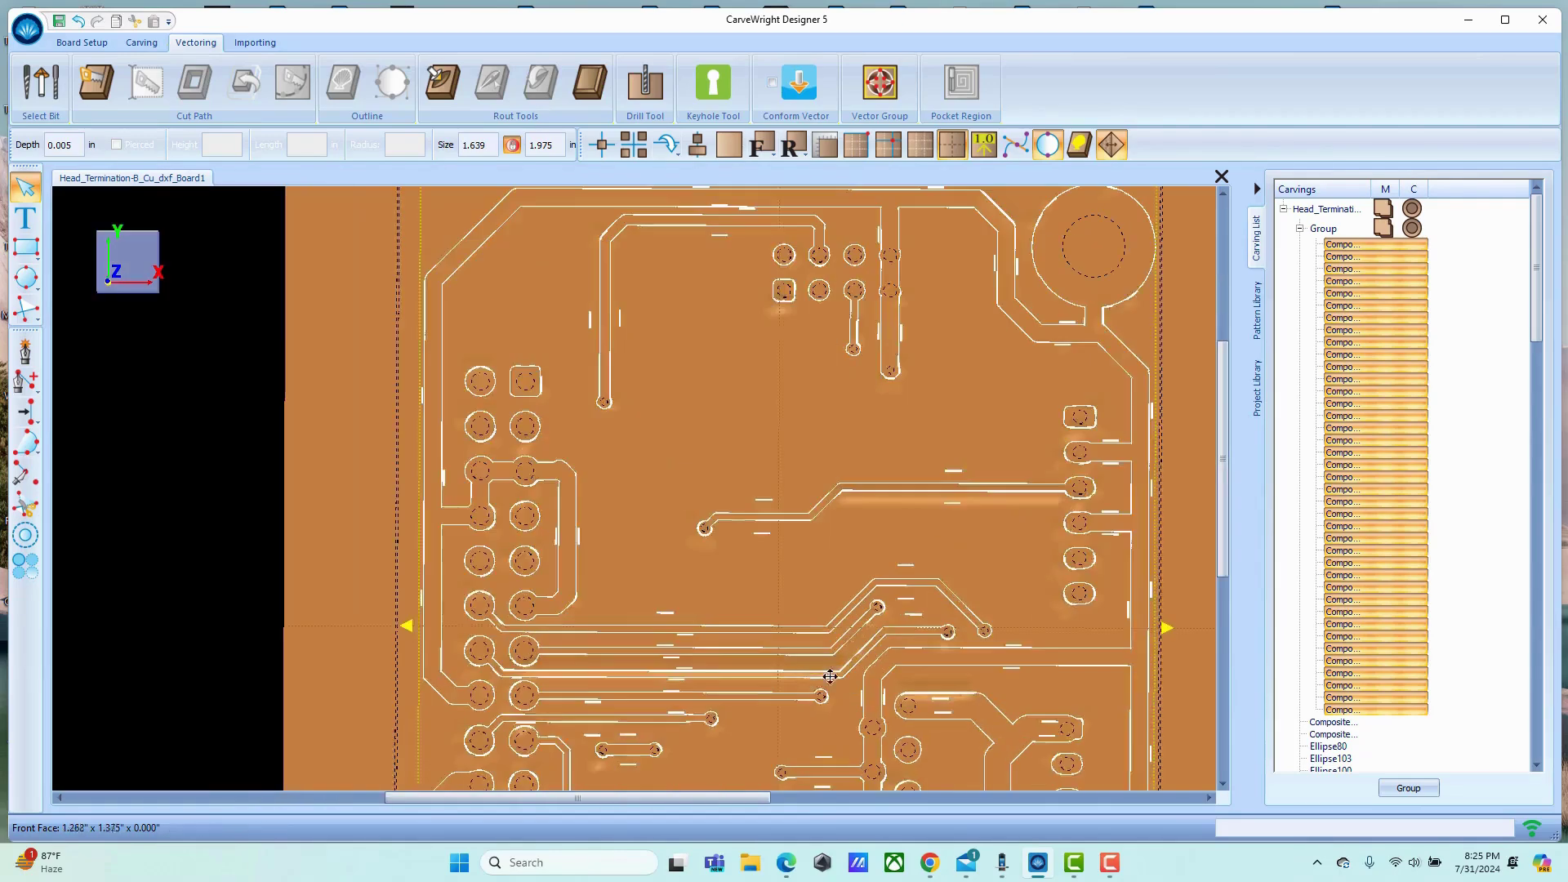
{"action": "scroll", "coordinate": [572, 637], "scroll_direction": "down", "scroll_amount": 3}
{"action": "scroll", "coordinate": [556, 633], "scroll_direction": "up", "scroll_amount": 2}
{"action": "scroll", "coordinate": [556, 633], "scroll_direction": "up", "scroll_amount": 2}
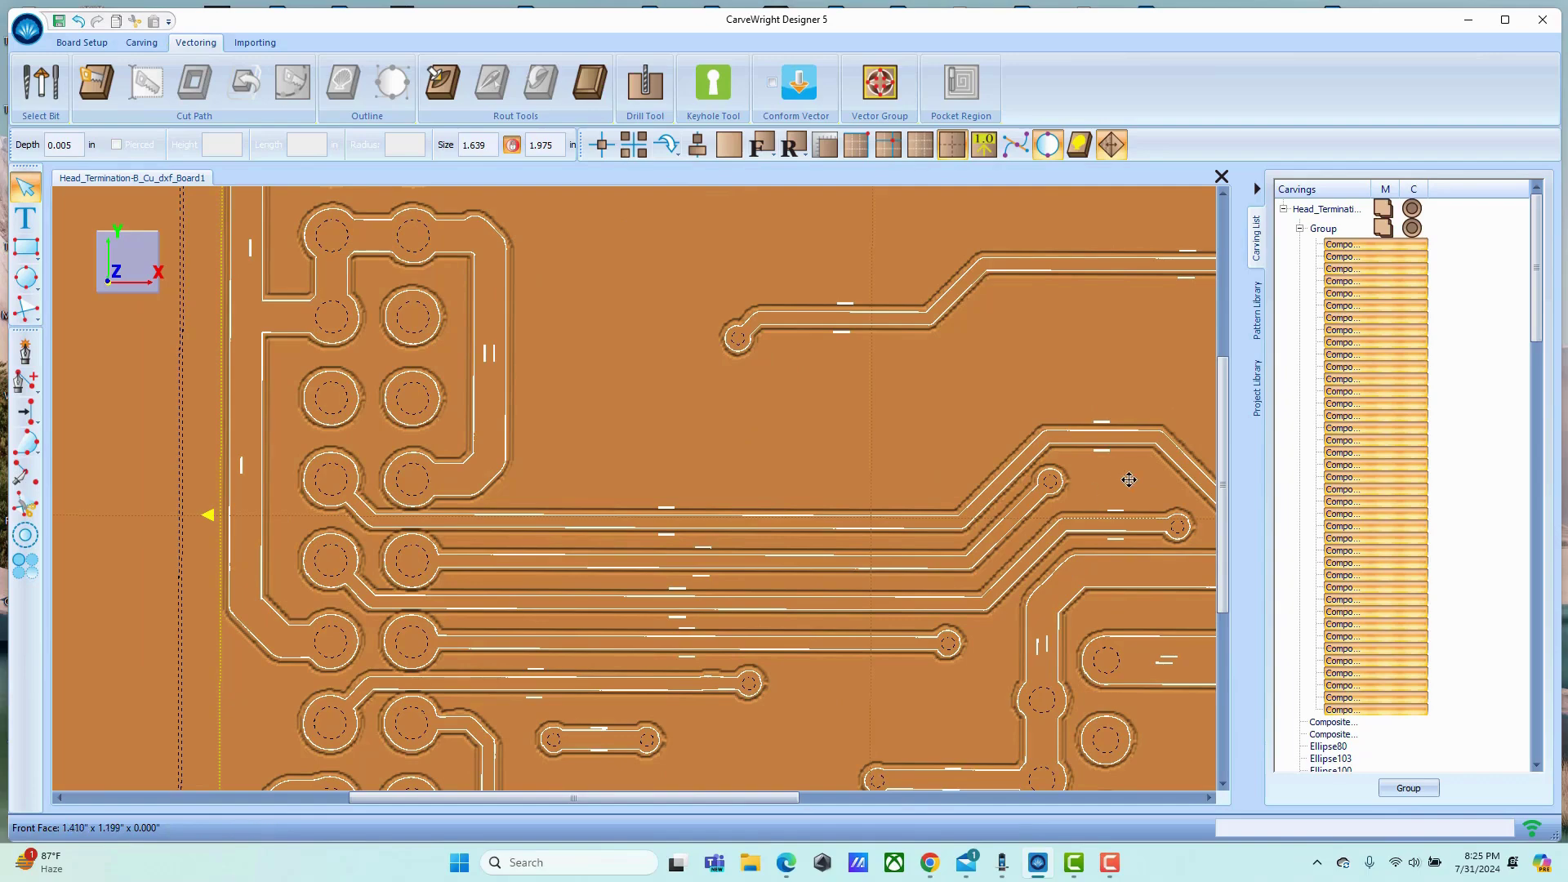
{"action": "scroll", "coordinate": [796, 704], "scroll_direction": "down", "scroll_amount": 3}
{"action": "scroll", "coordinate": [922, 711], "scroll_direction": "down", "scroll_amount": 2}
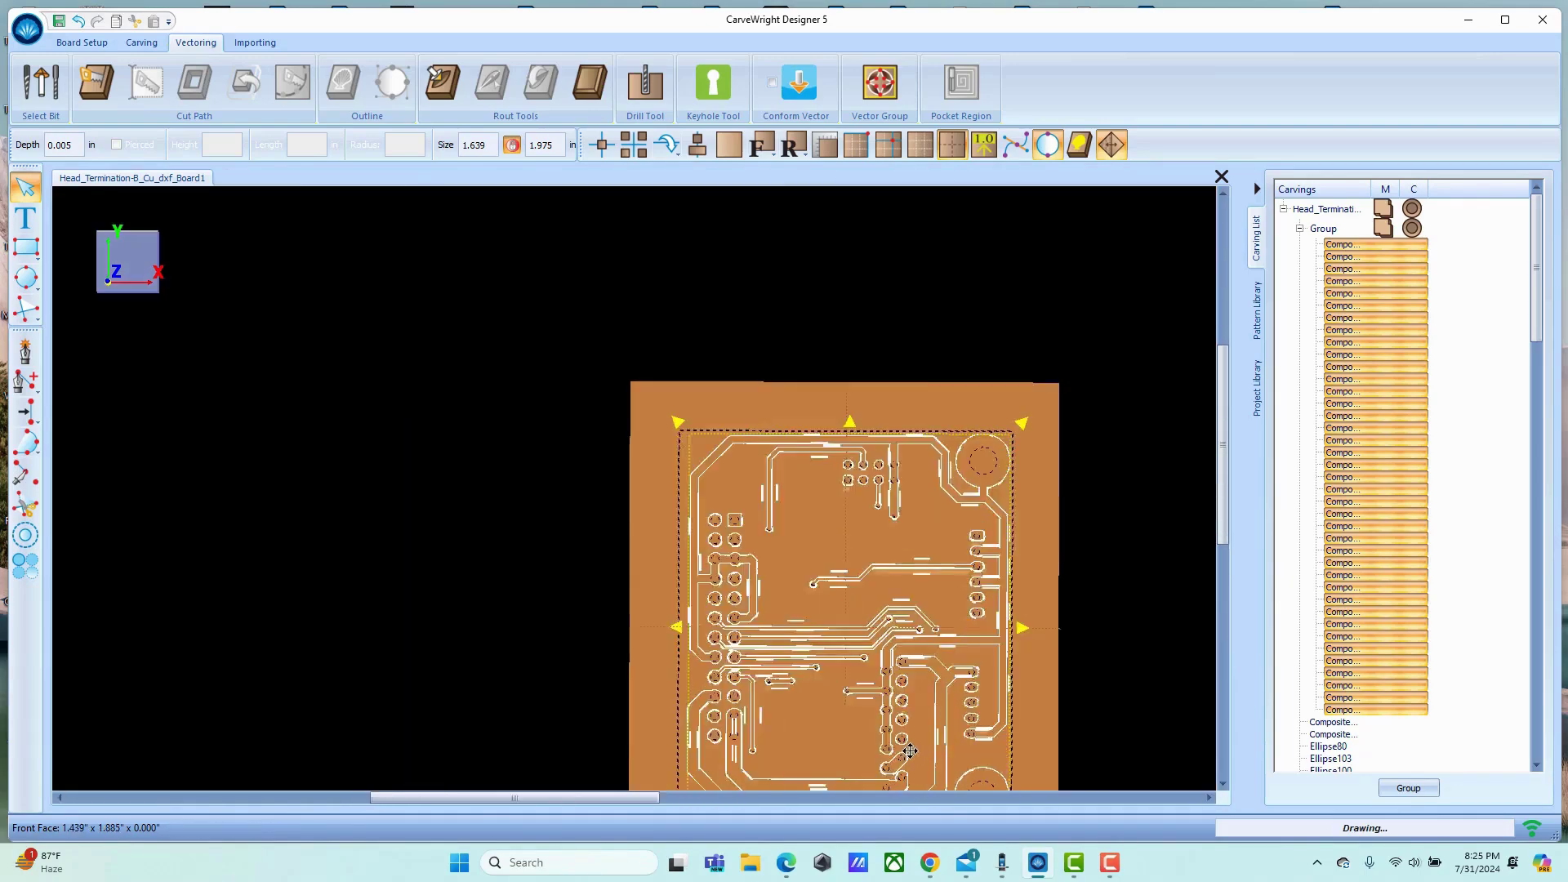
{"action": "scroll", "coordinate": [890, 678], "scroll_direction": "up", "scroll_amount": 3}
{"action": "scroll", "coordinate": [866, 645], "scroll_direction": "down", "scroll_amount": 3}
{"action": "scroll", "coordinate": [839, 614], "scroll_direction": "up", "scroll_amount": 2}
{"action": "scroll", "coordinate": [839, 615], "scroll_direction": "up", "scroll_amount": 1}
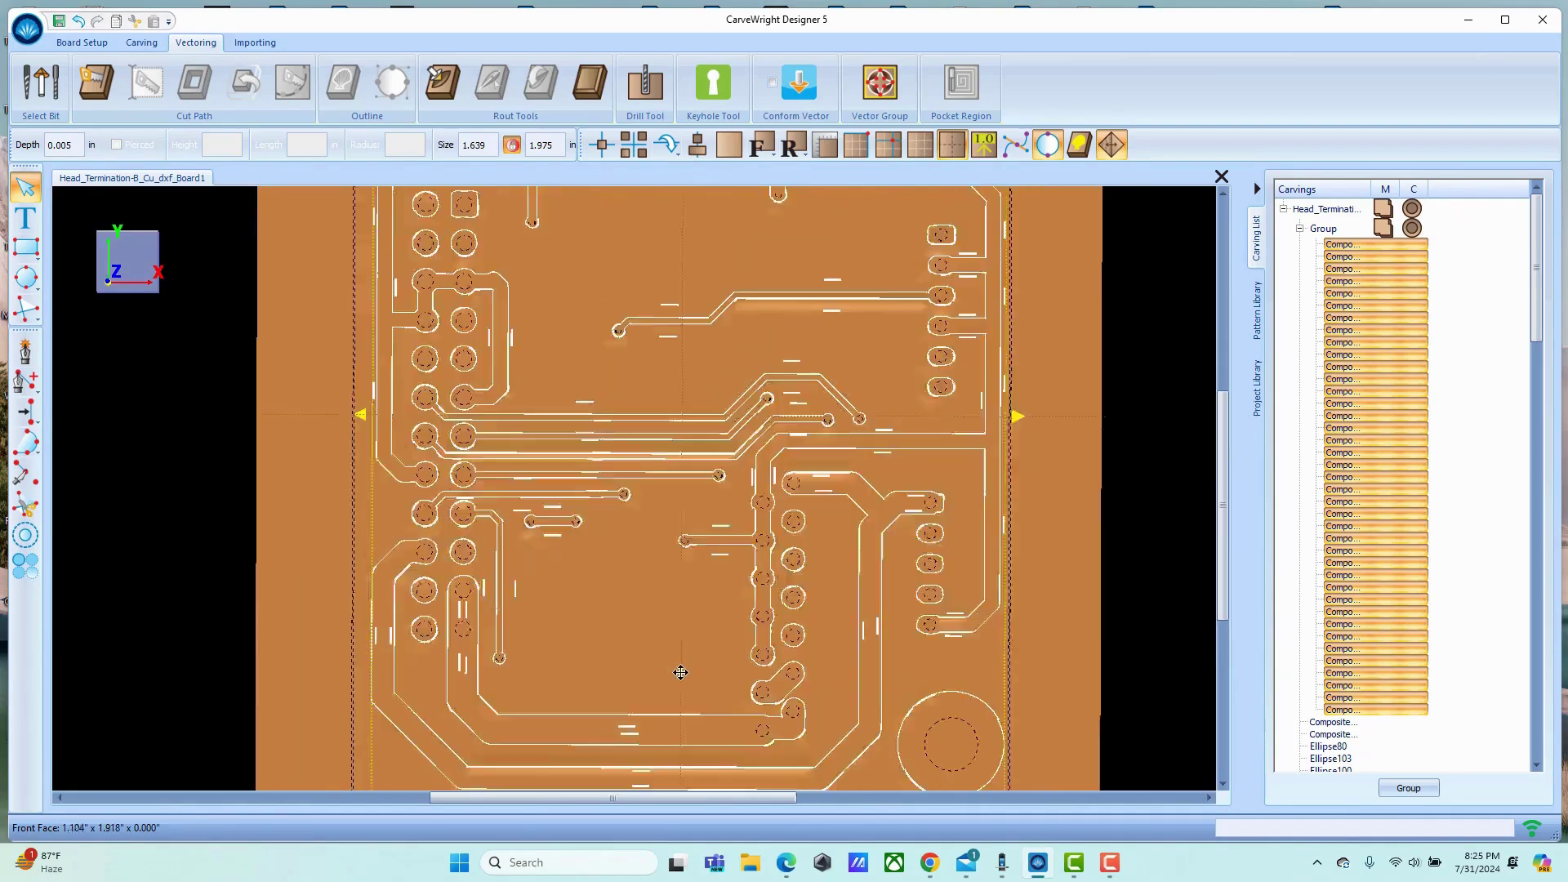
{"action": "scroll", "coordinate": [772, 601], "scroll_direction": "down", "scroll_amount": 3}
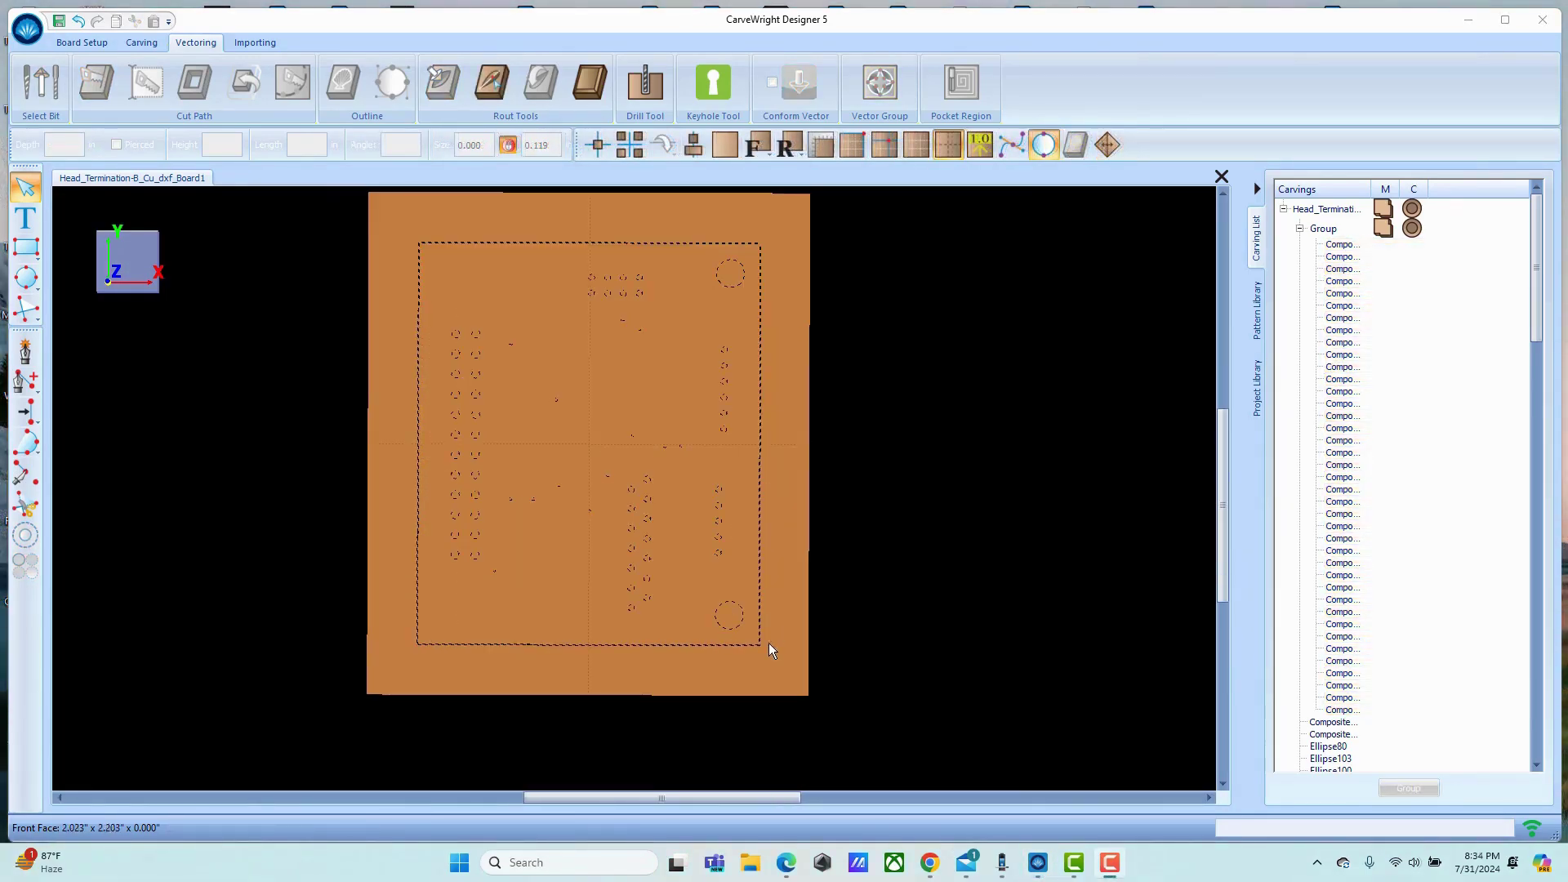
Draw a short vertical line near the board's lower-right corner.
{"action": "scroll", "coordinate": [780, 671], "scroll_direction": "up", "scroll_amount": 1}
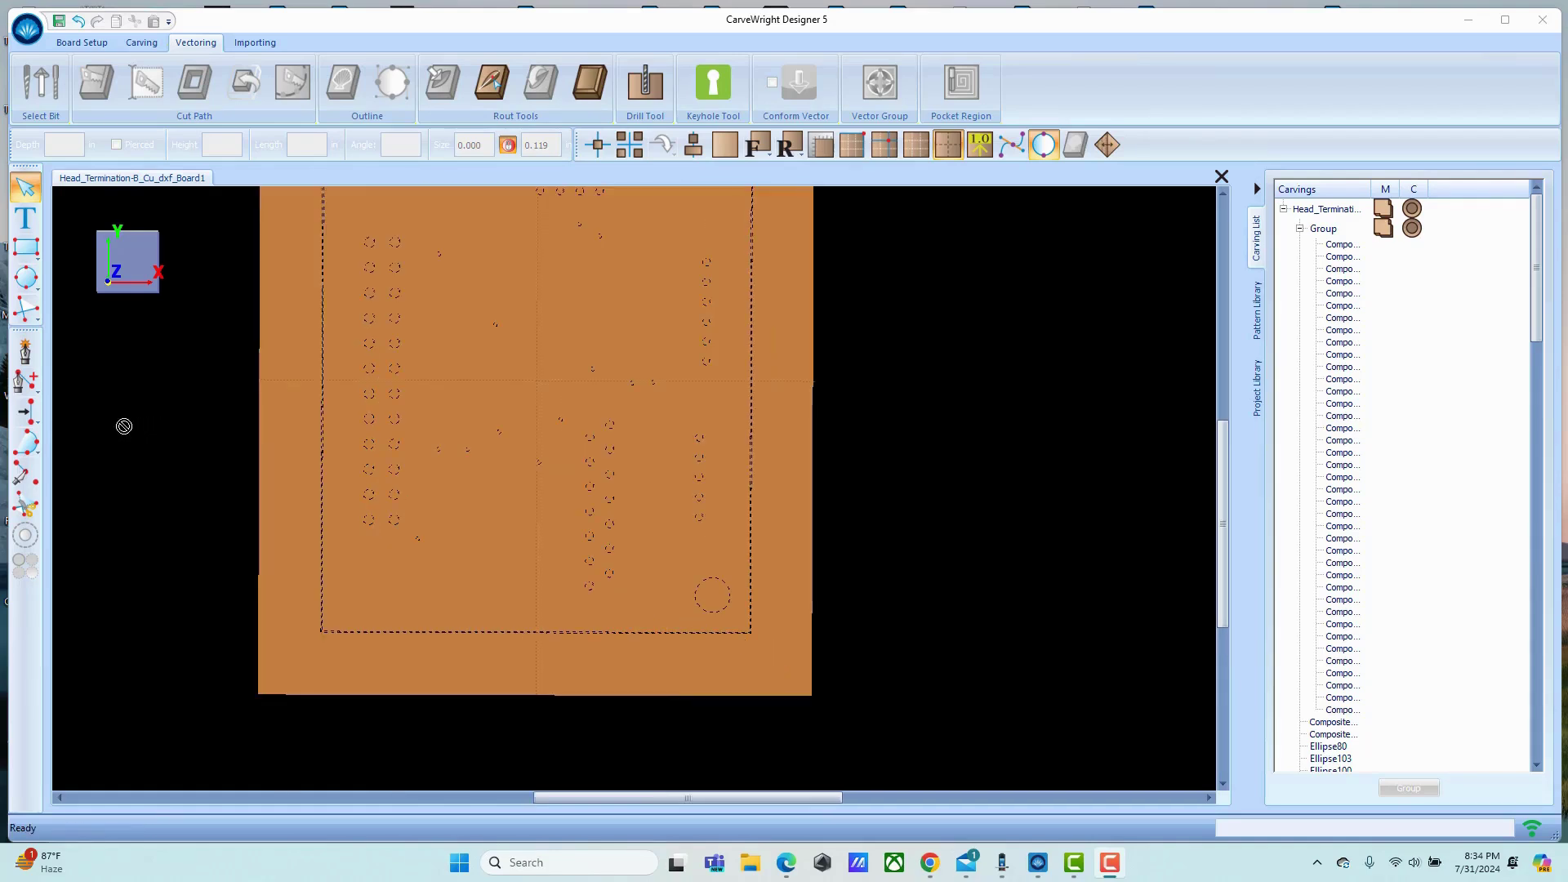
{"action": "left_click", "coordinate": [25, 311]}
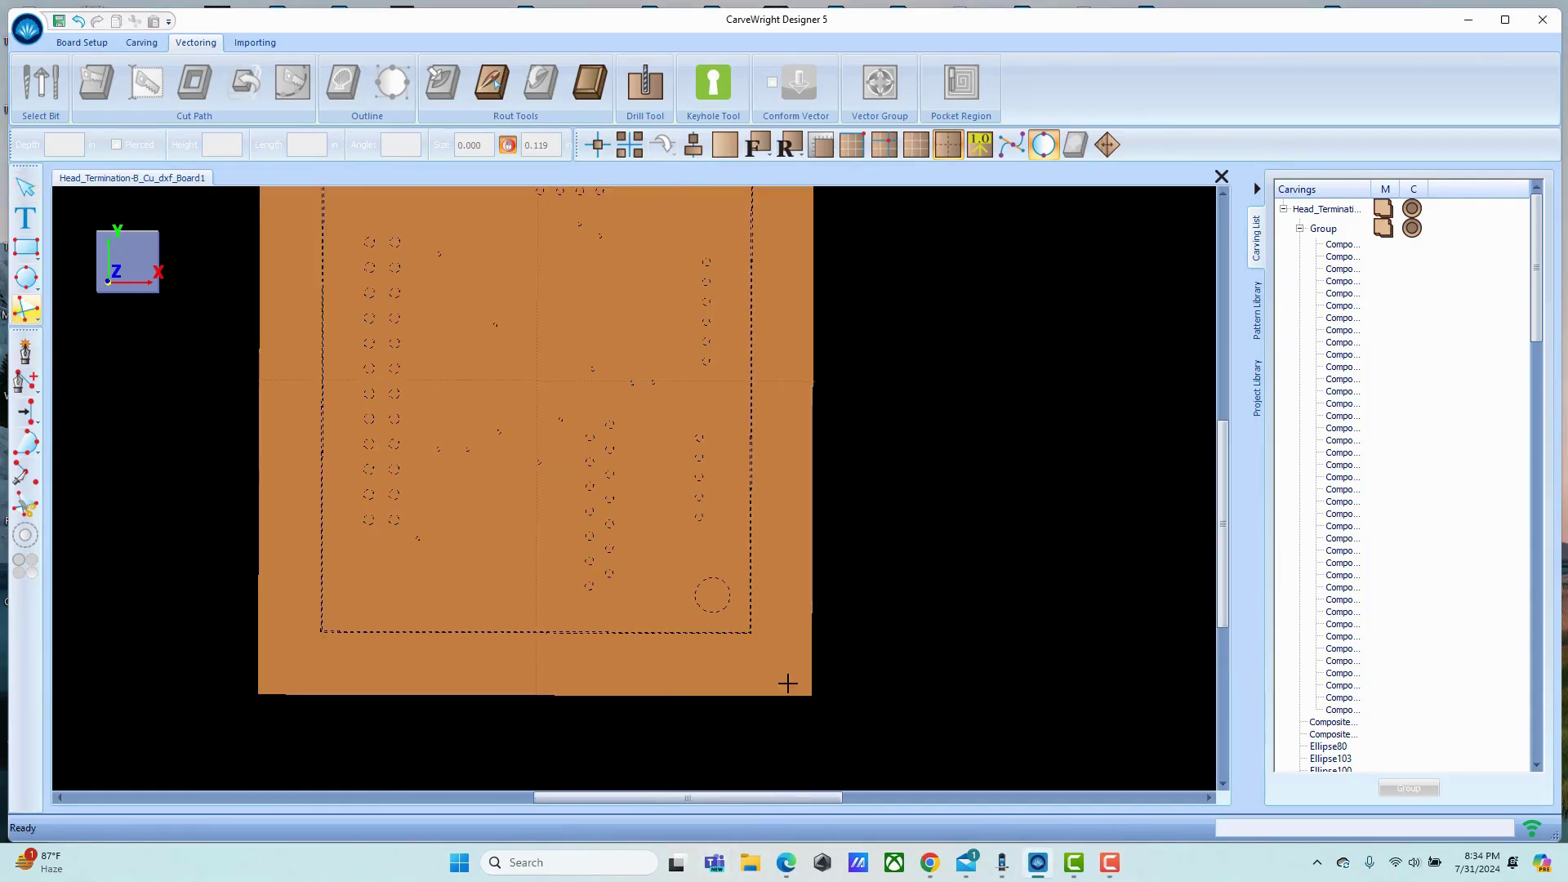
{"action": "left_click_drag", "start_coordinate": [778, 611], "coordinate": [779, 663]}
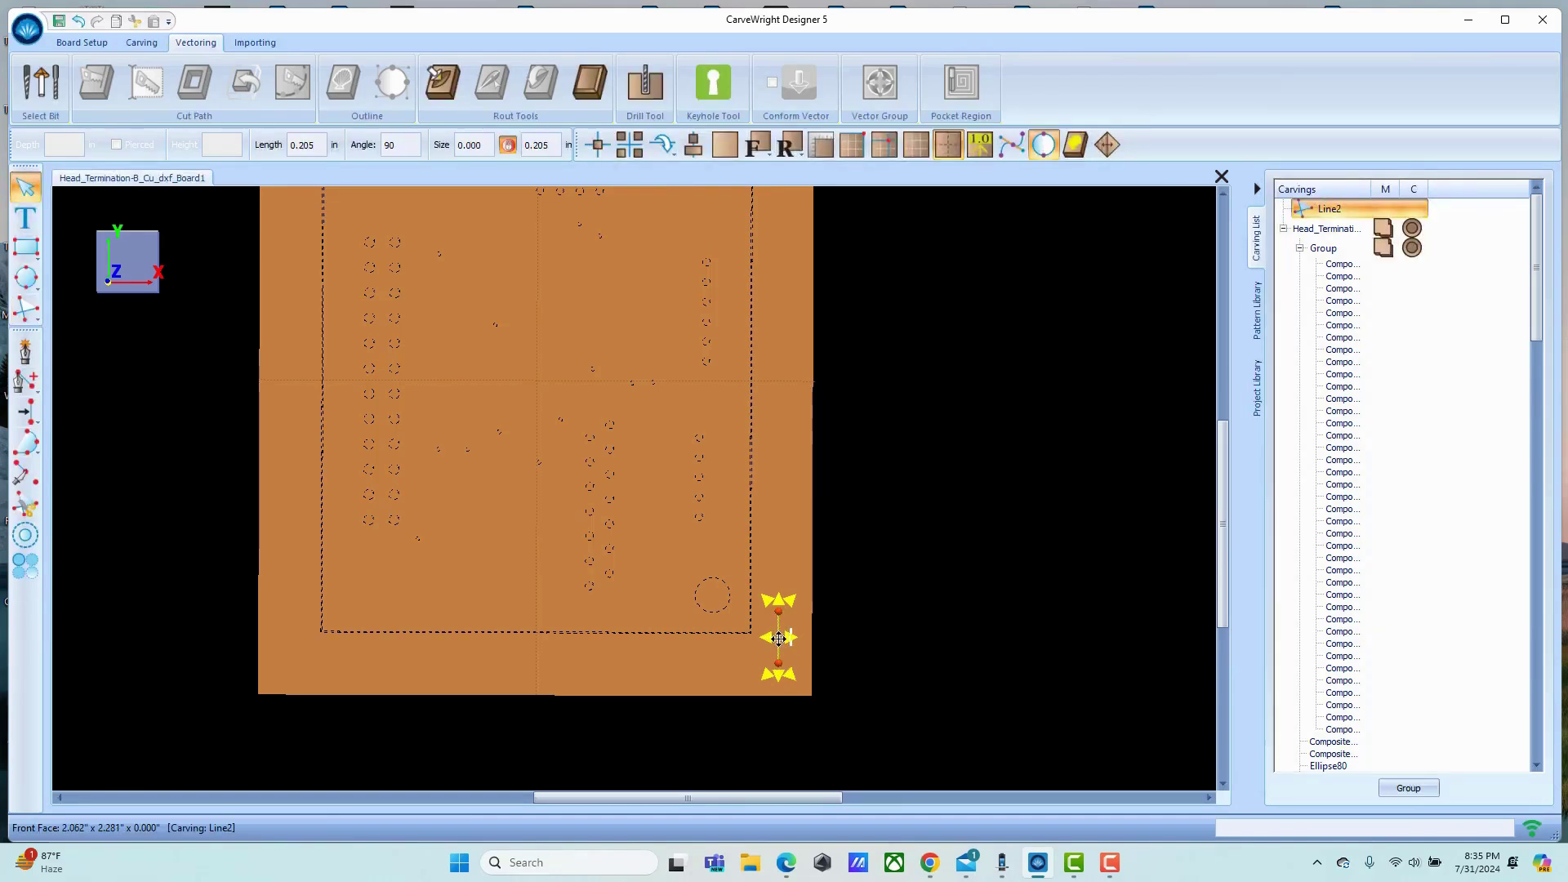
{"action": "right_click", "coordinate": [779, 638]}
{"action": "mouse_move", "coordinate": [885, 286]}
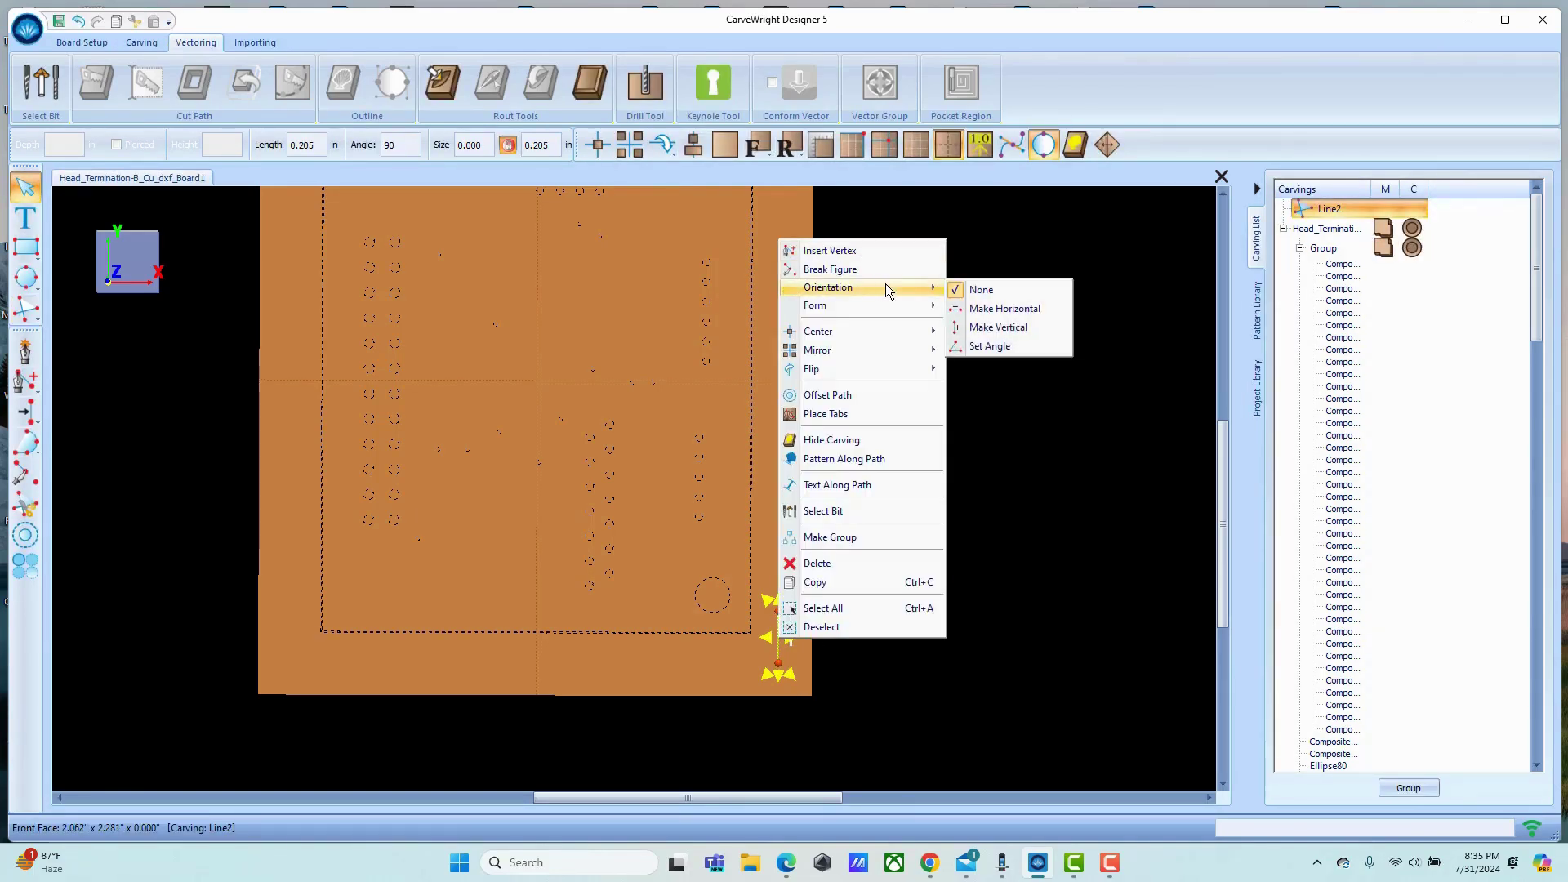
{"action": "left_click", "coordinate": [998, 327]}
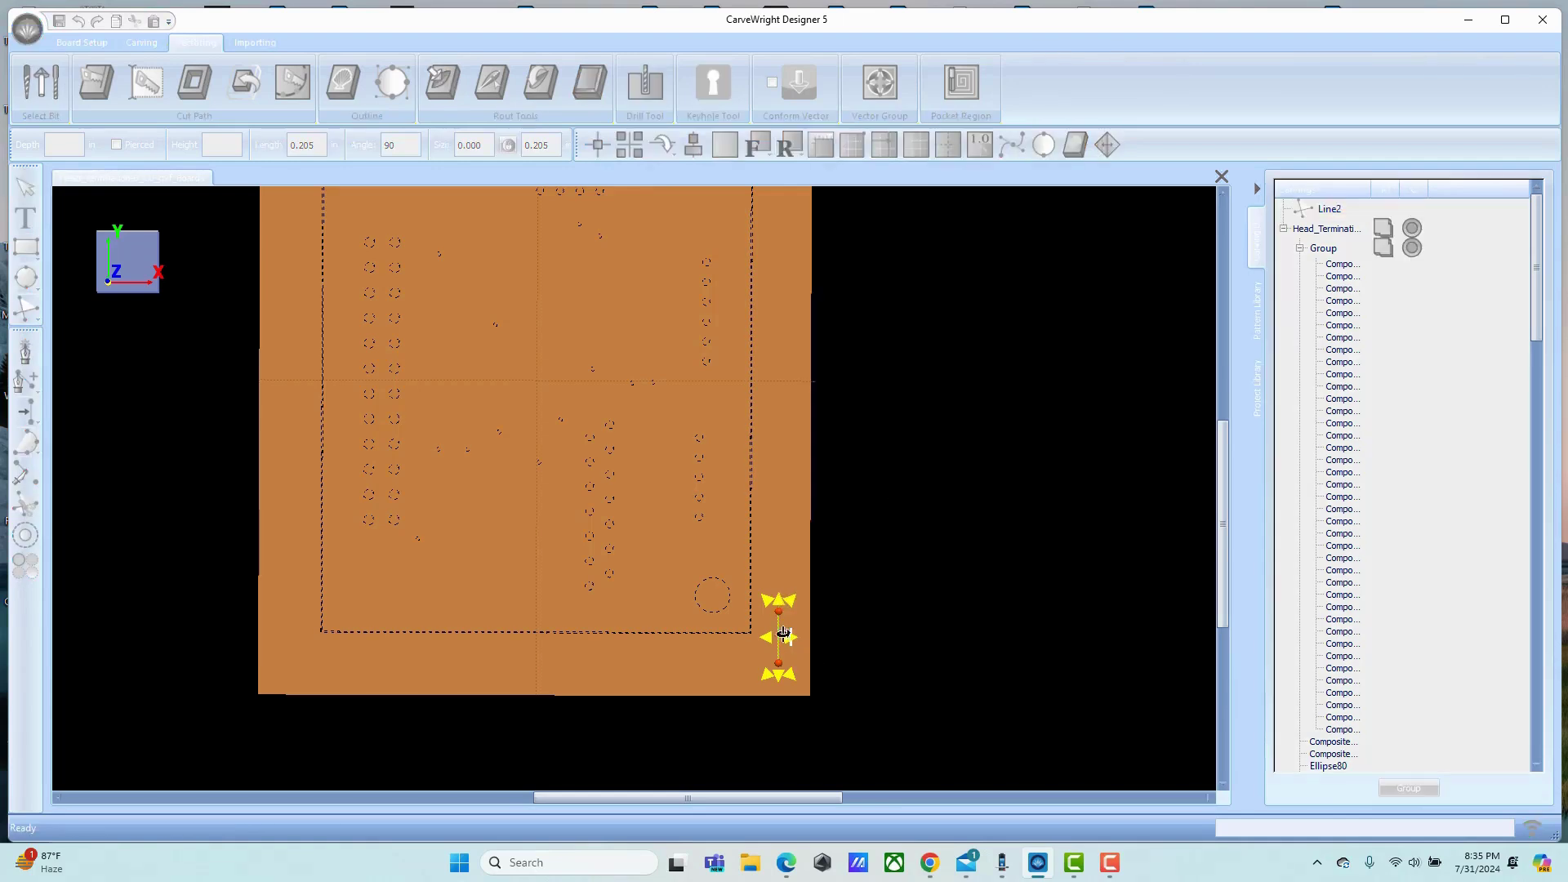
{"action": "left_click_drag", "start_coordinate": [778, 672], "coordinate": [779, 676]}
Place the line's lower end 0.125 in from the right and bottom edges.
{"action": "right_click", "coordinate": [779, 674]}
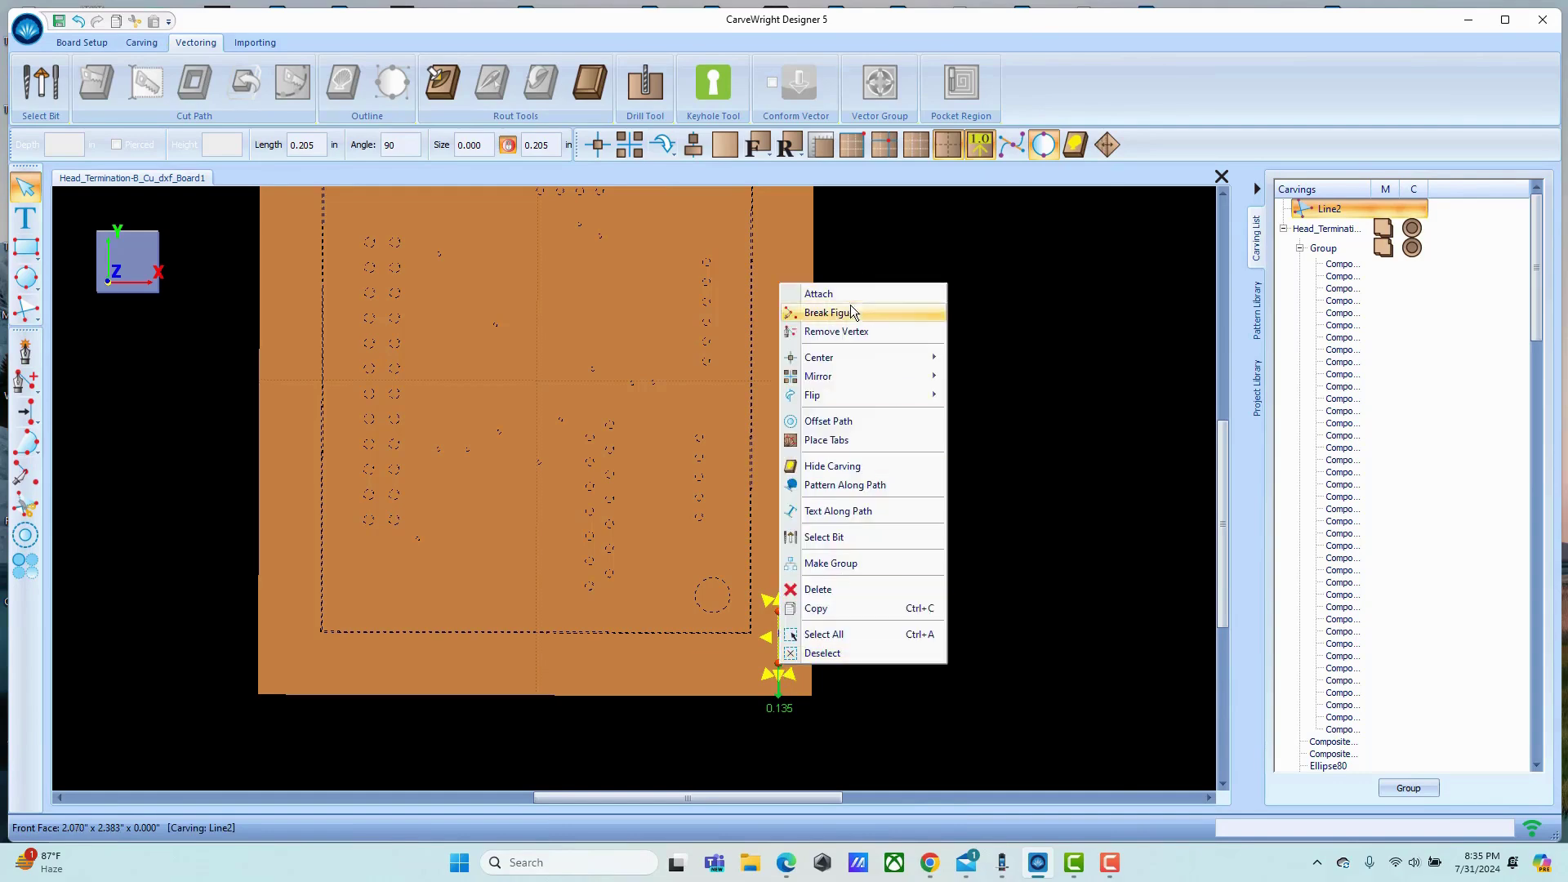
{"action": "left_click", "coordinate": [848, 306]}
{"action": "left_click", "coordinate": [830, 665]}
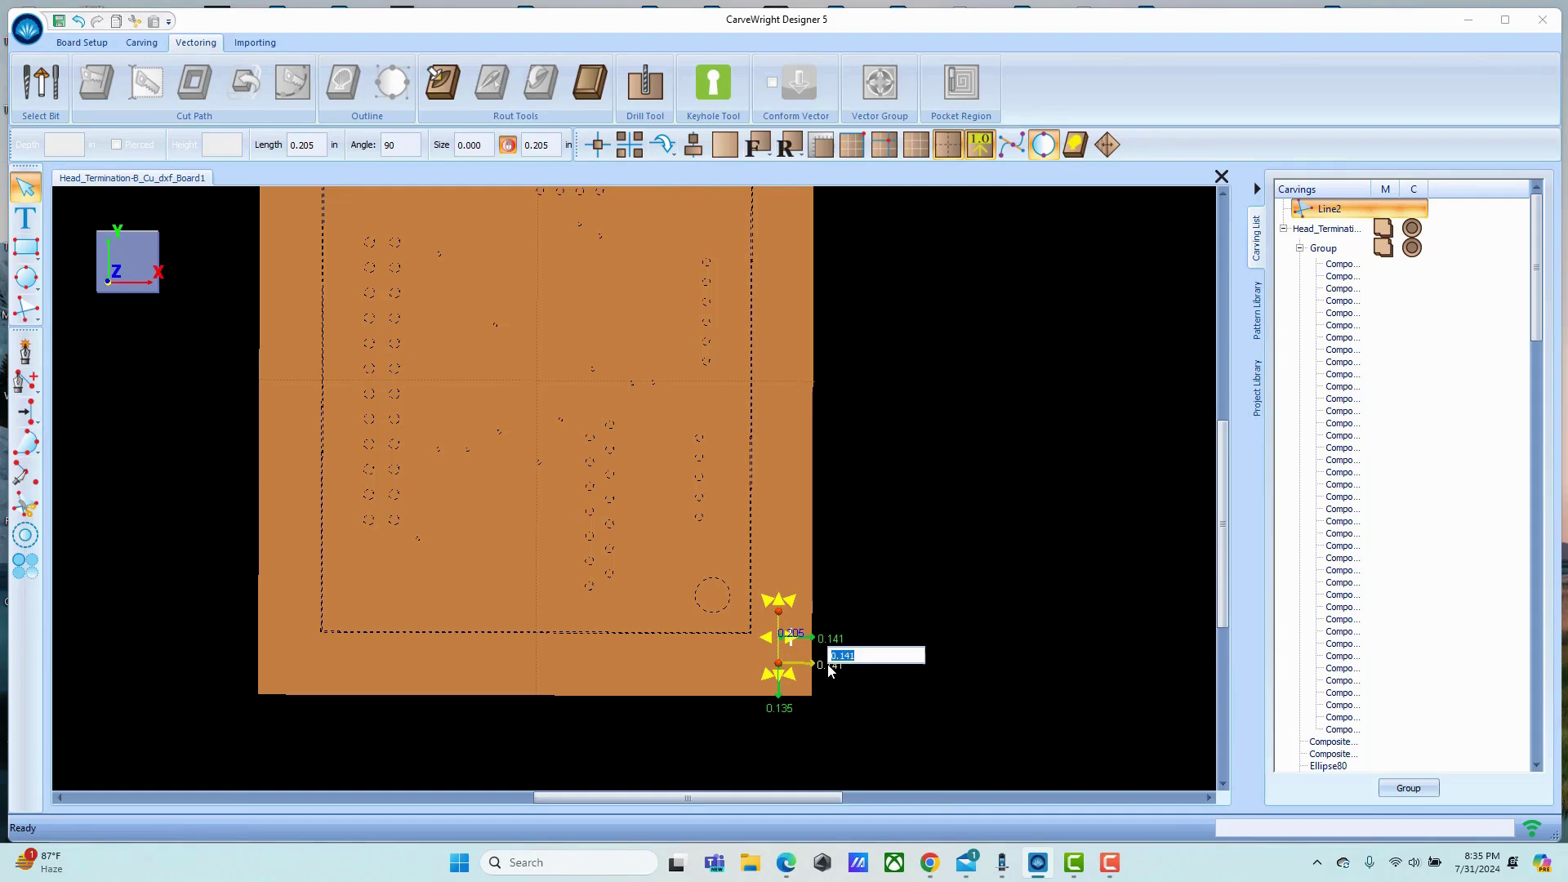
{"action": "type", "text": ".125"}
{"action": "key", "text": "Return"}
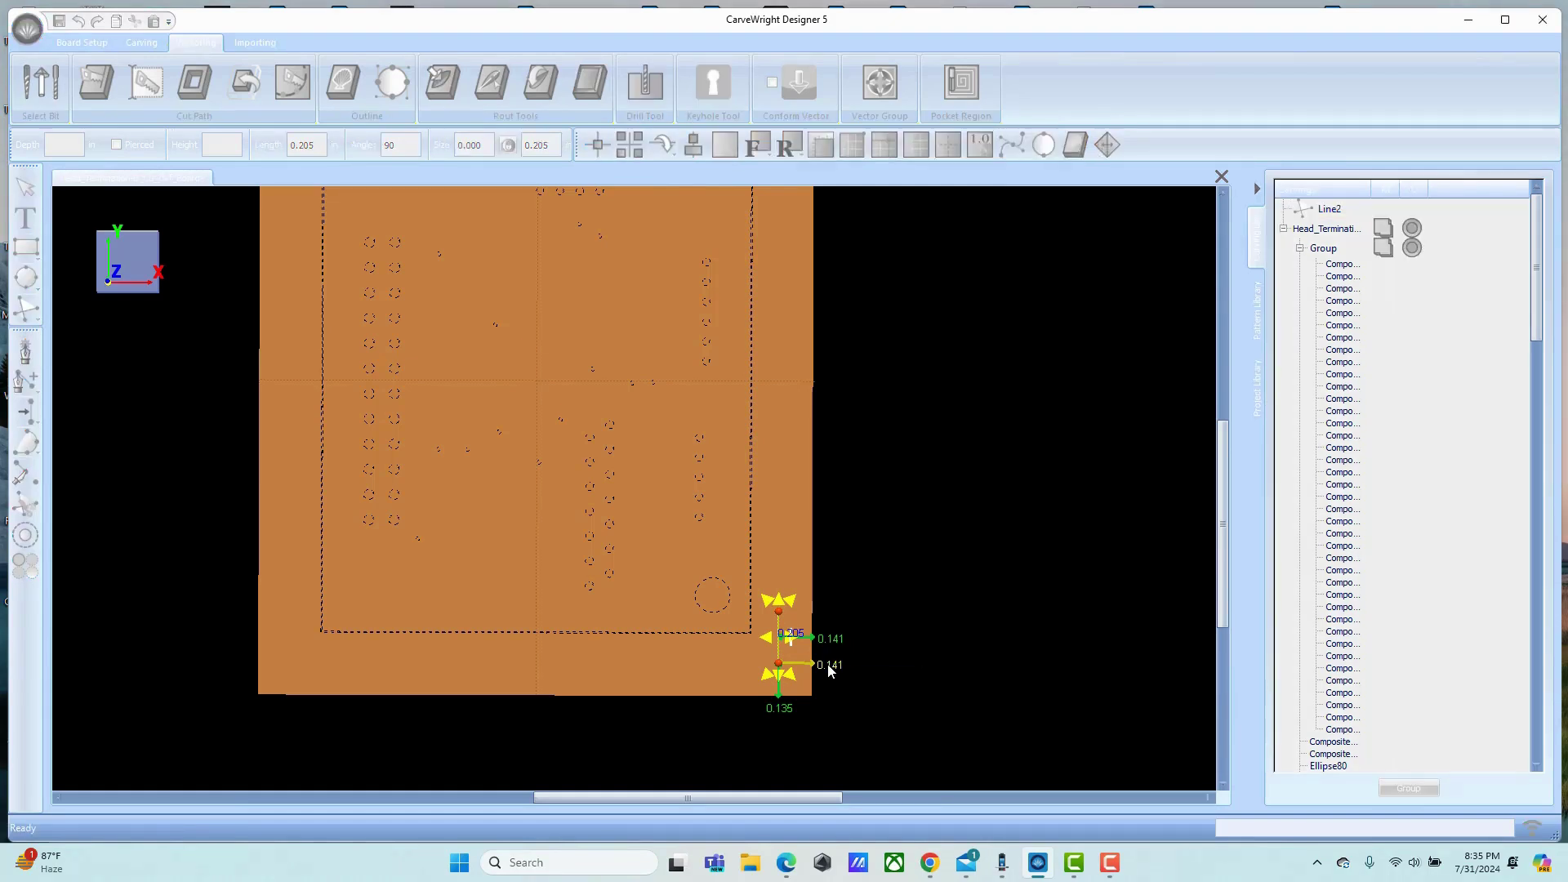
{"action": "left_click", "coordinate": [789, 716]}
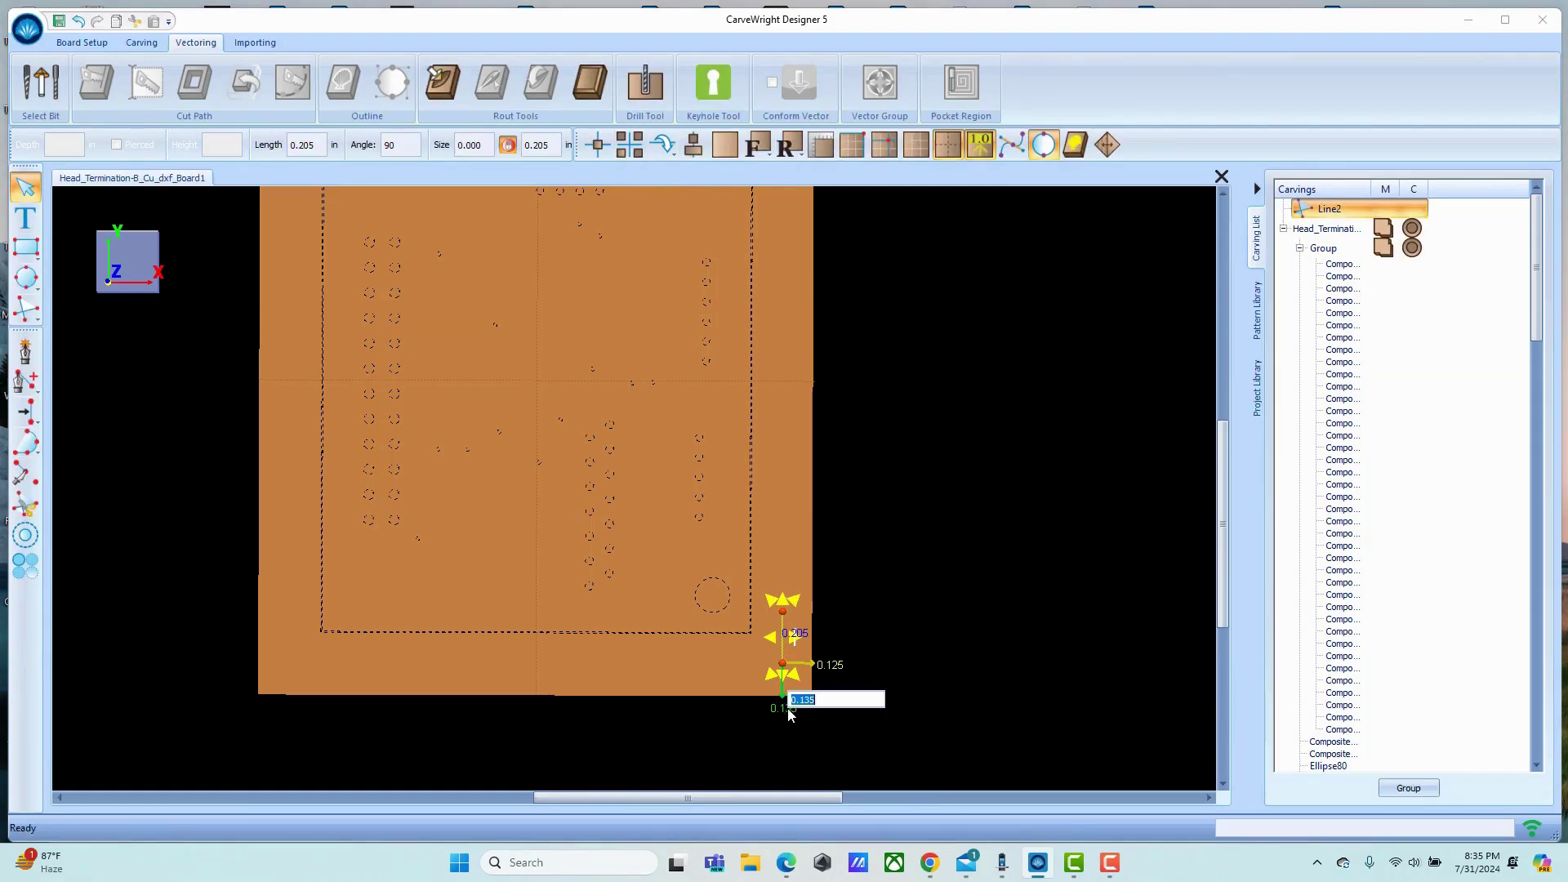
{"action": "type", "text": ".125"}
{"action": "key", "text": "Return"}
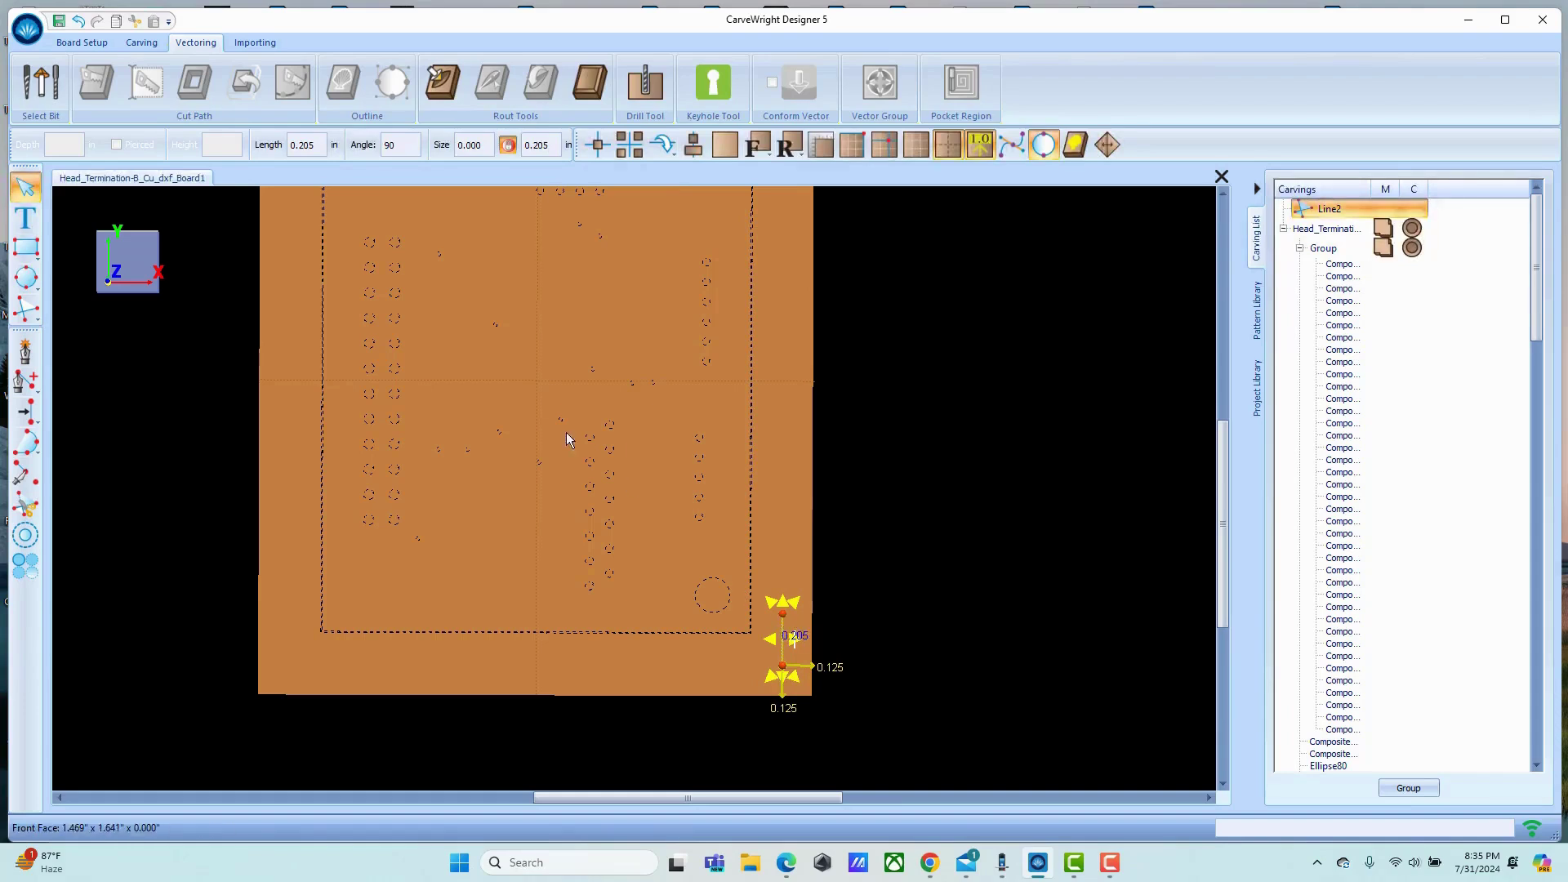
Cut Line2 as a 0.060-inch-deep slot with the 1/16" Cutting bit and render it.
{"action": "left_click", "coordinate": [40, 81]}
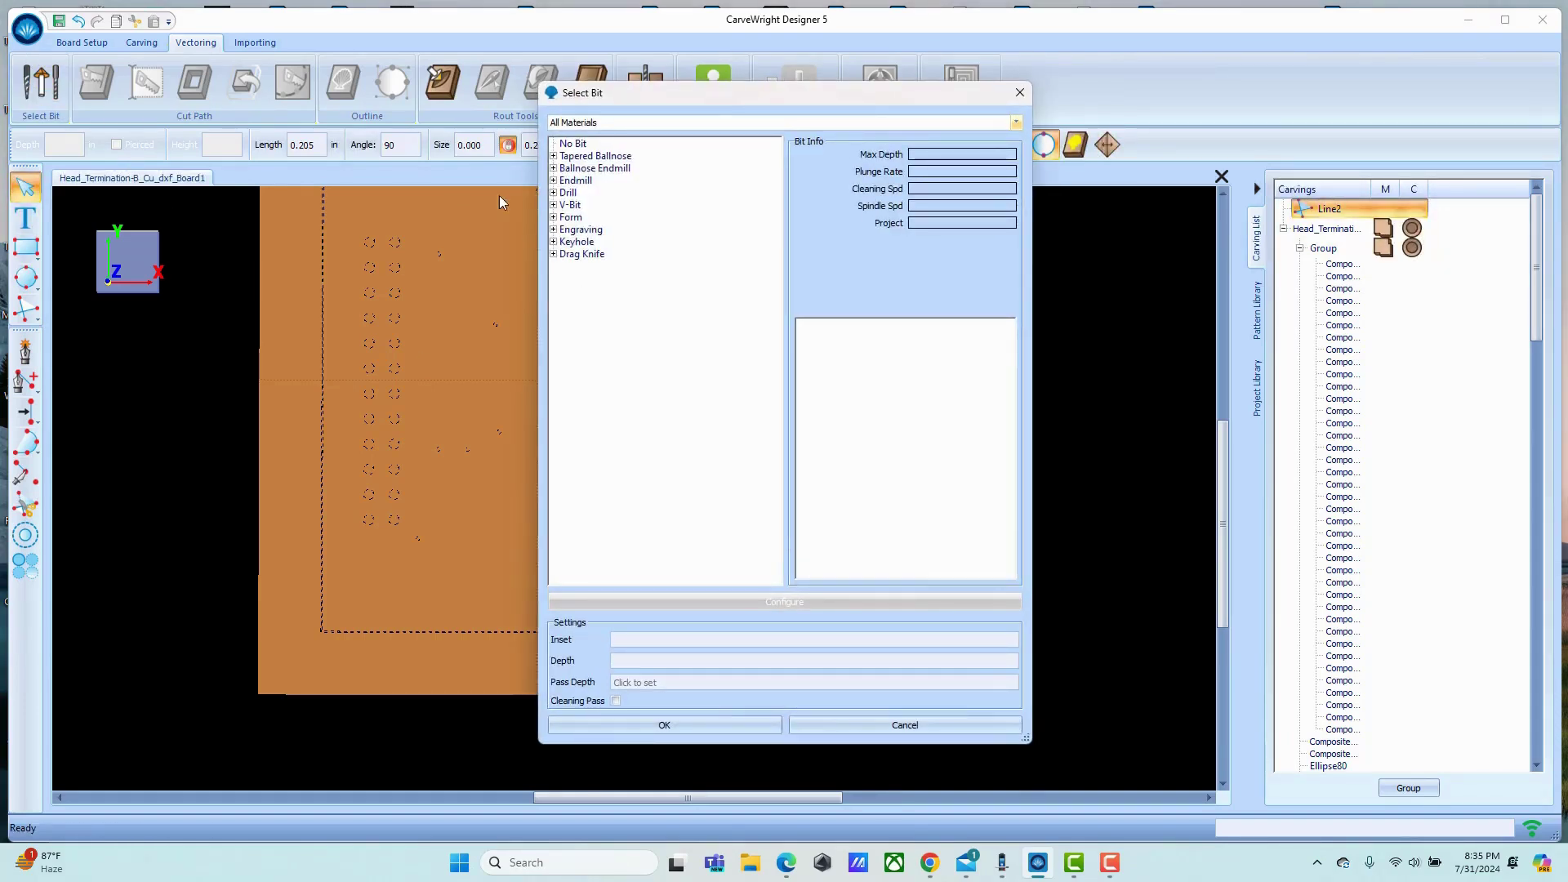
{"action": "left_click", "coordinate": [555, 181]}
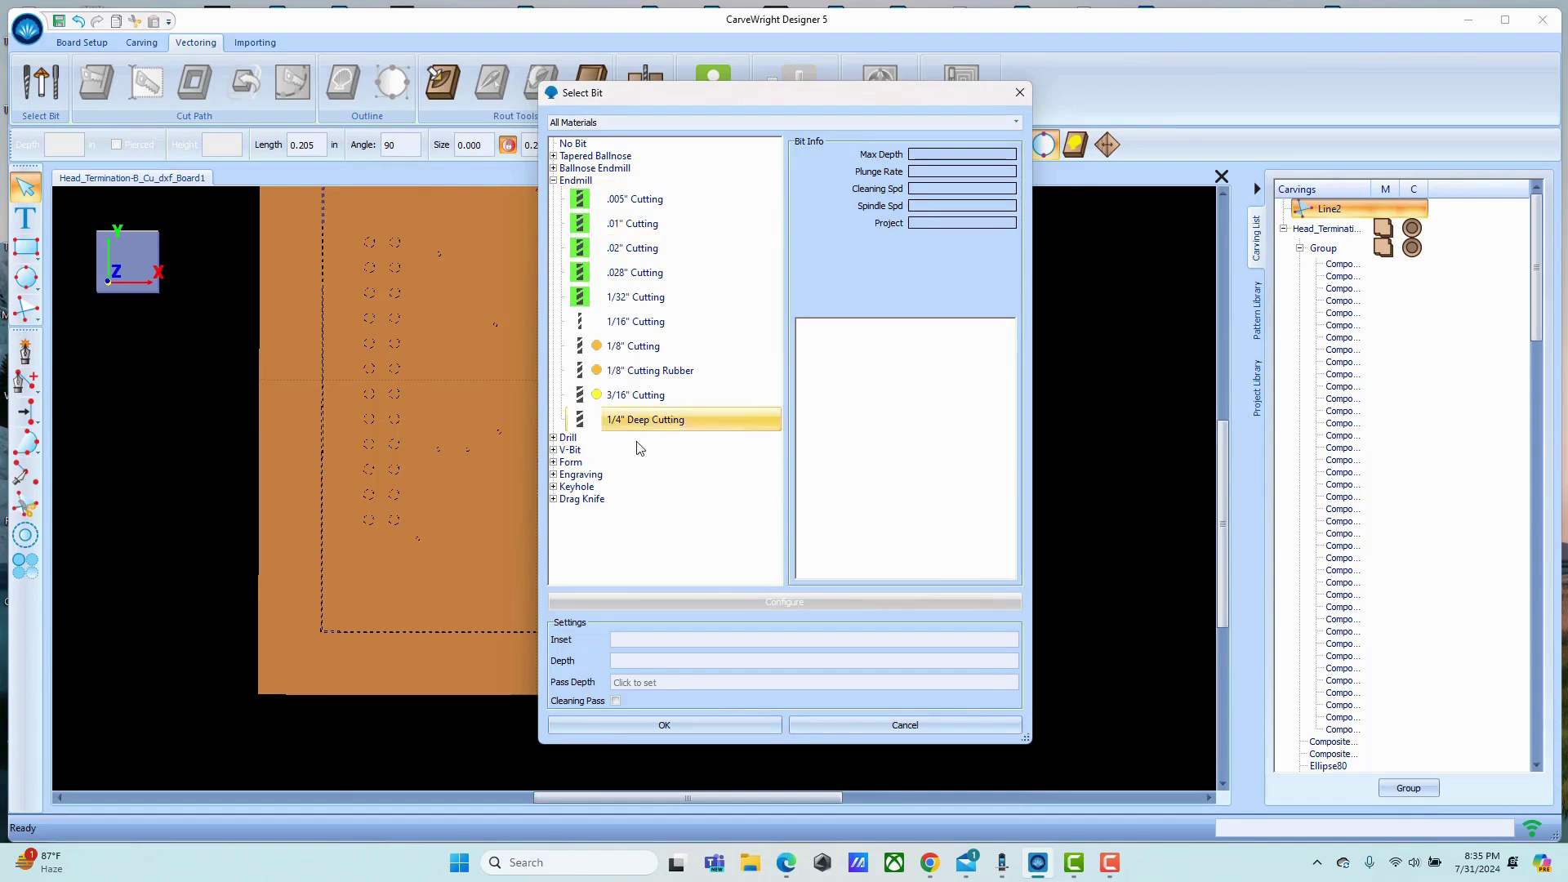
{"action": "left_click", "coordinate": [589, 324]}
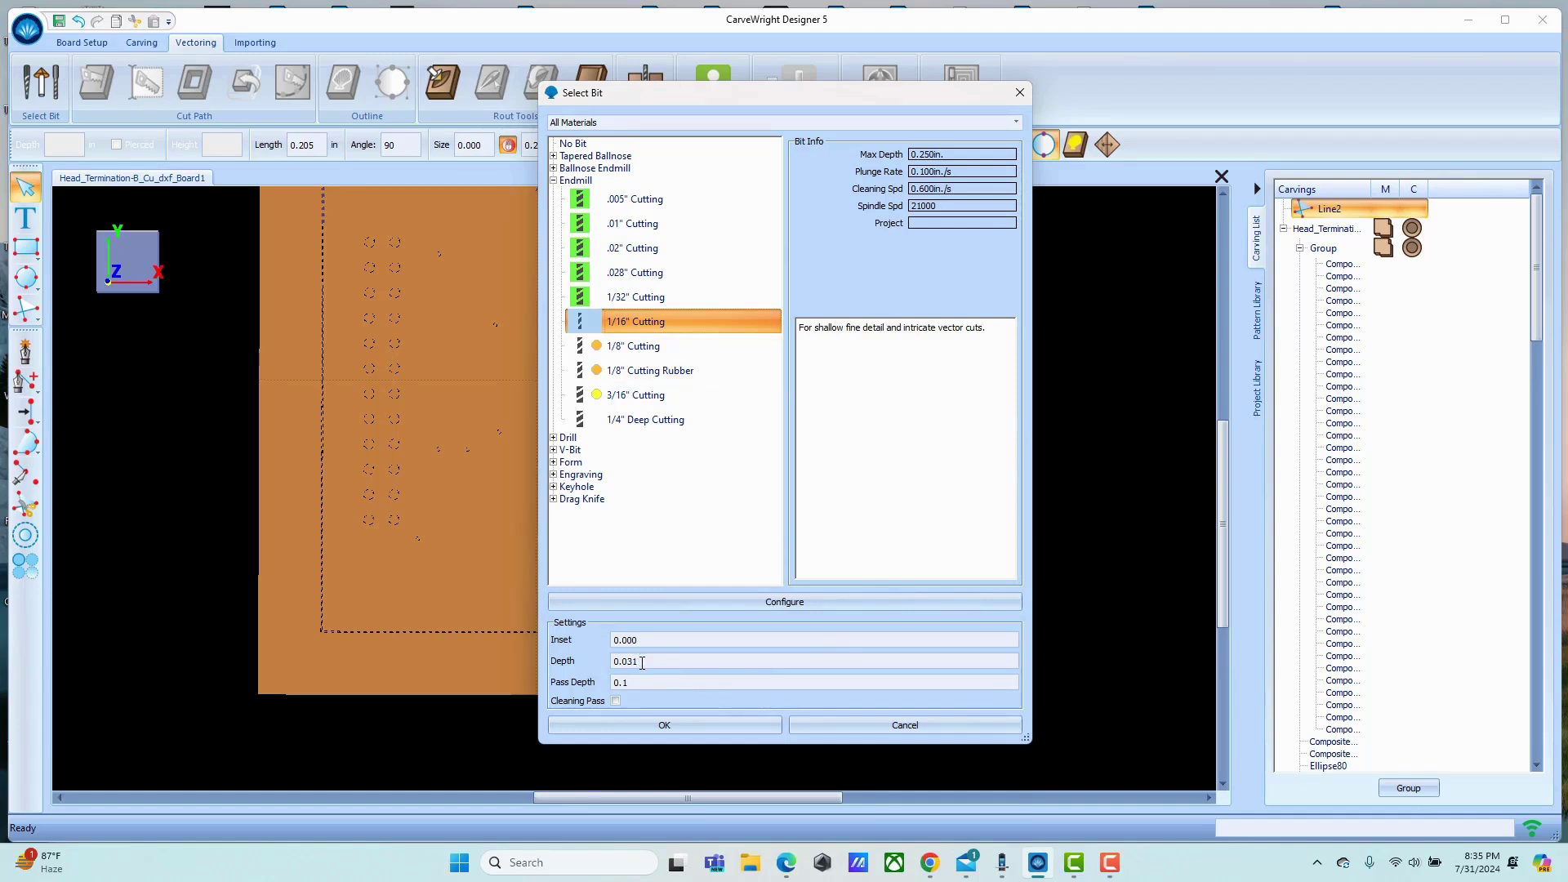
{"action": "left_click_drag", "start_coordinate": [639, 662], "coordinate": [629, 662]}
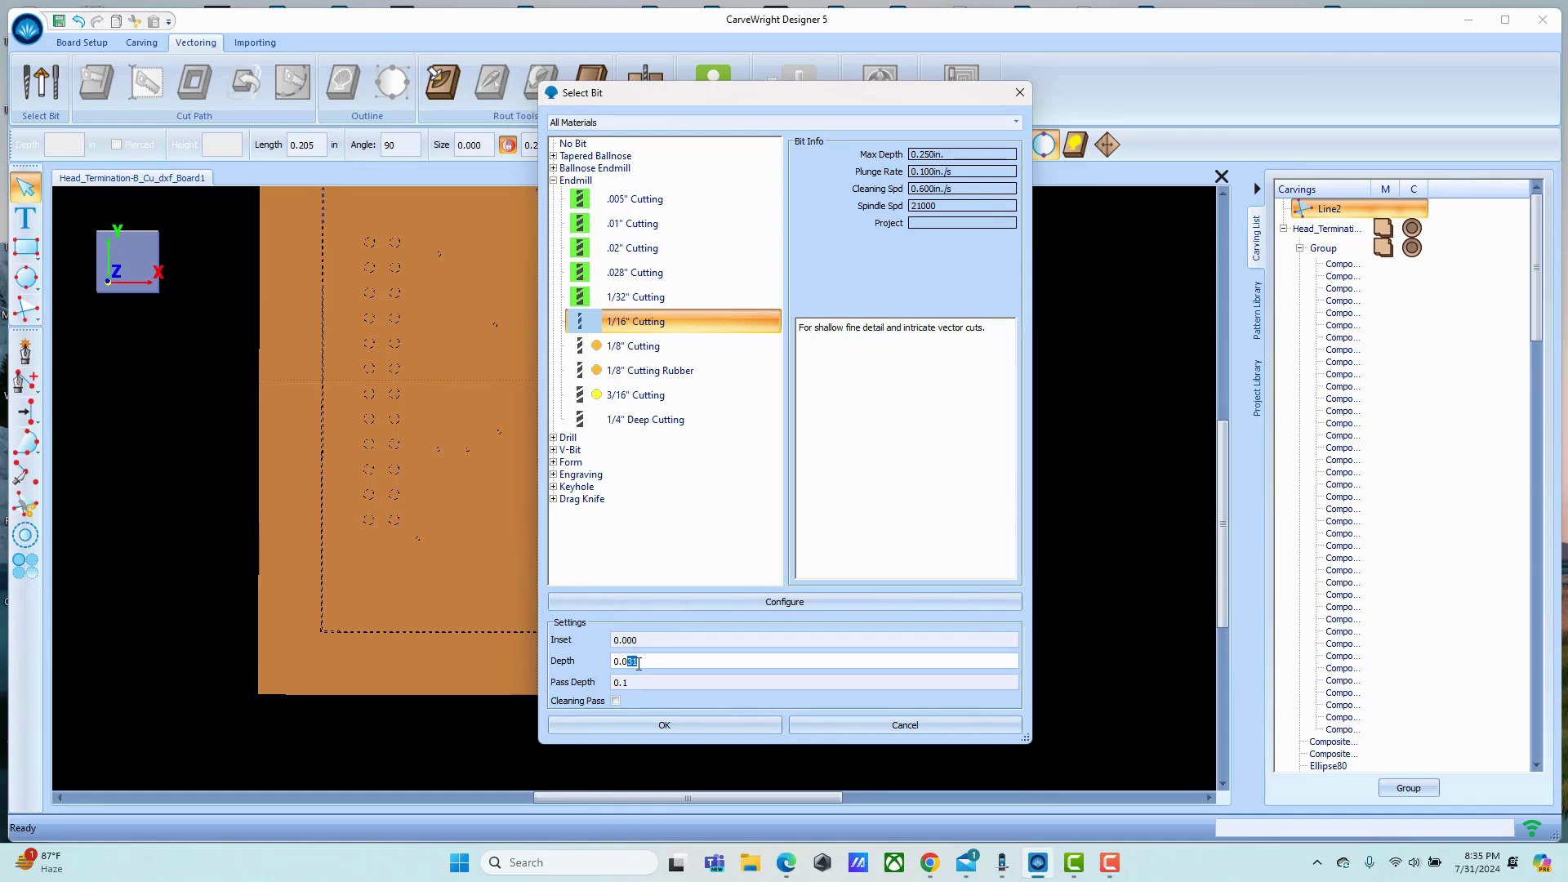
{"action": "type", "text": "6"}
{"action": "double_click", "coordinate": [627, 682]}
{"action": "type", "text": "02"}
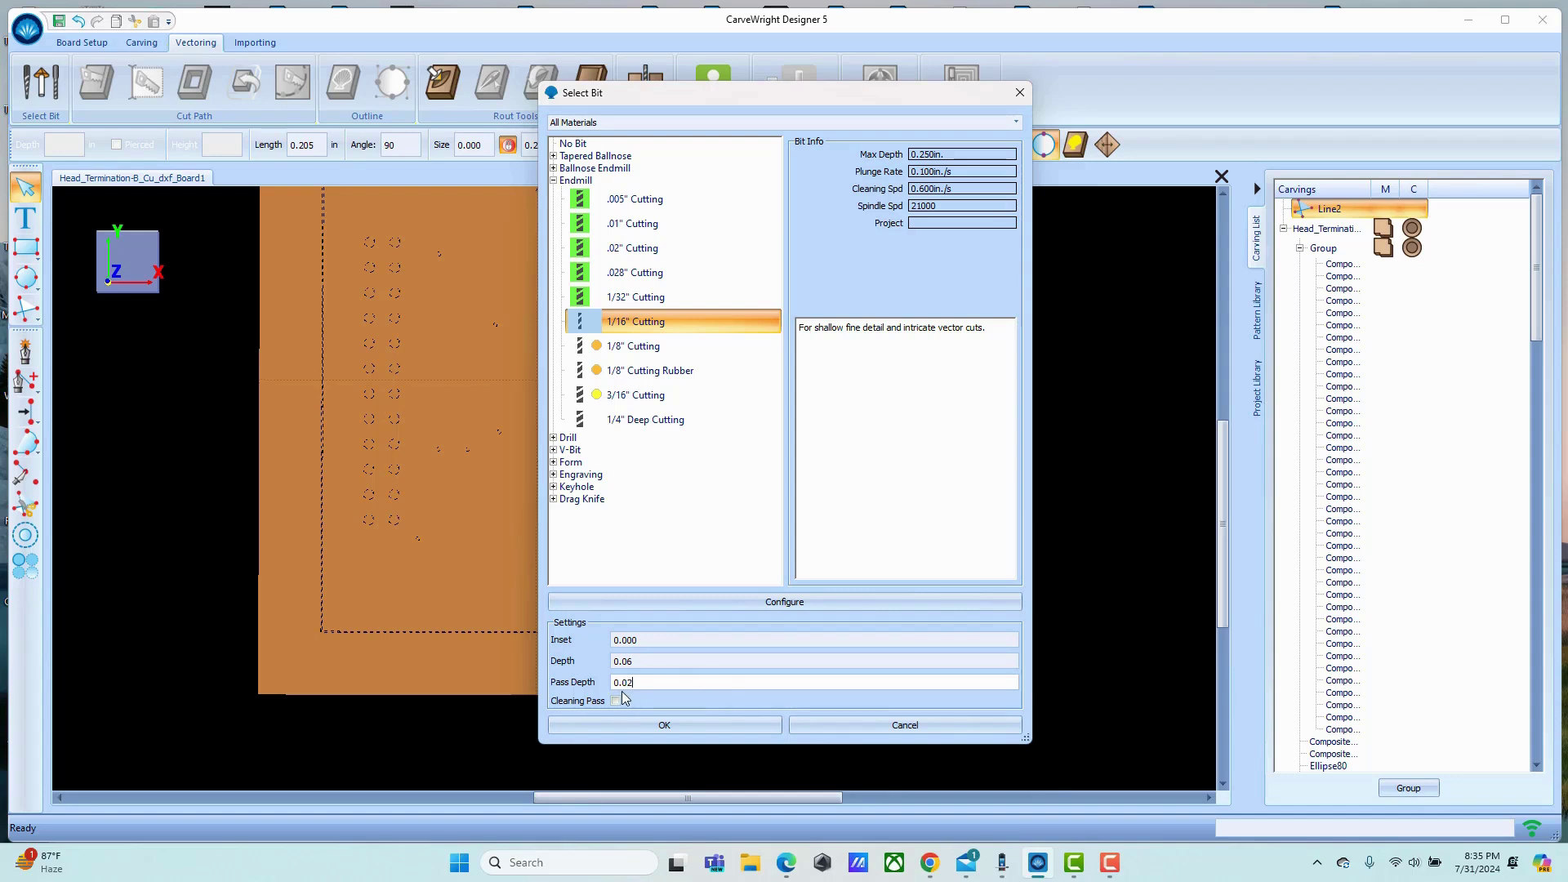
{"action": "left_click", "coordinate": [672, 723]}
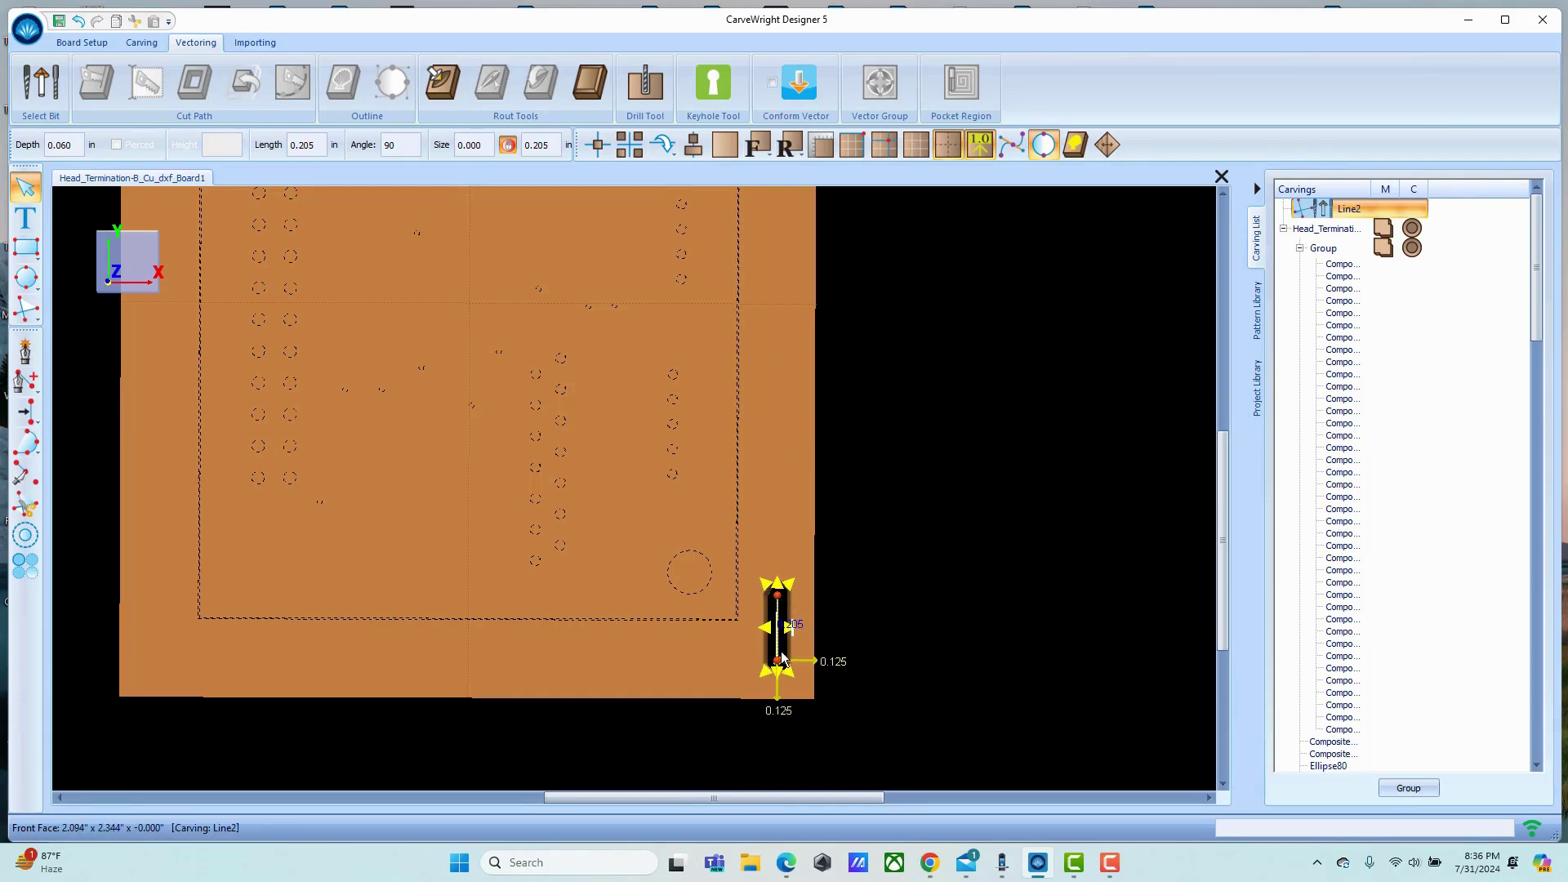
{"action": "scroll", "coordinate": [817, 605], "scroll_direction": "down", "scroll_amount": 3}
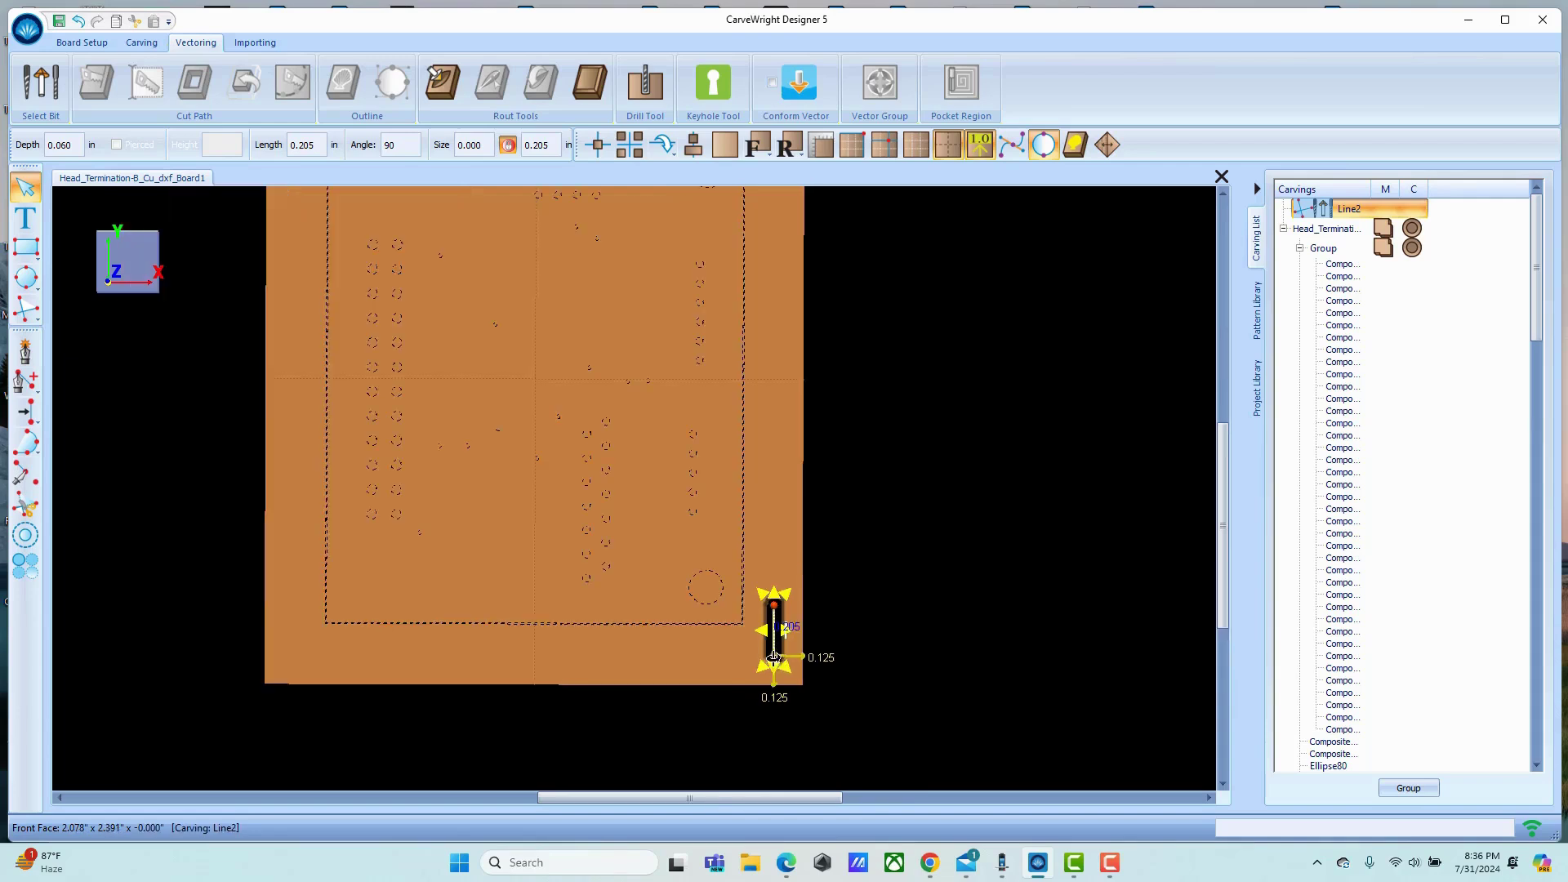
{"action": "scroll", "coordinate": [870, 553], "scroll_direction": "up", "scroll_amount": 2}
{"action": "left_click", "coordinate": [871, 552]}
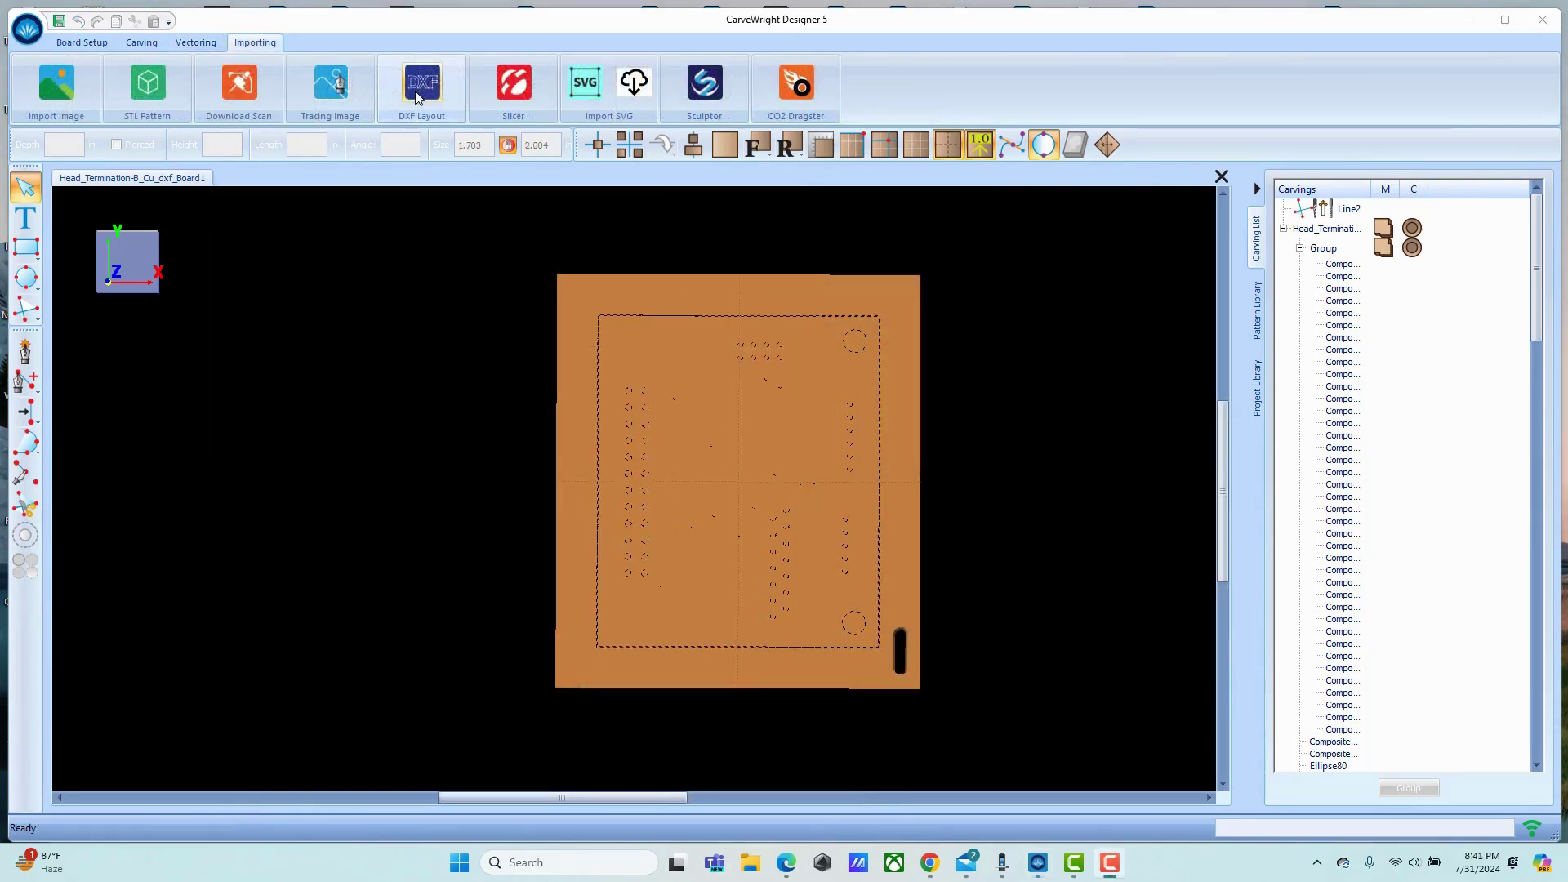
Load Head_Termination-F_Cu.dxf into DXF Layout and auto-connect its segments.
{"action": "left_click", "coordinate": [418, 91]}
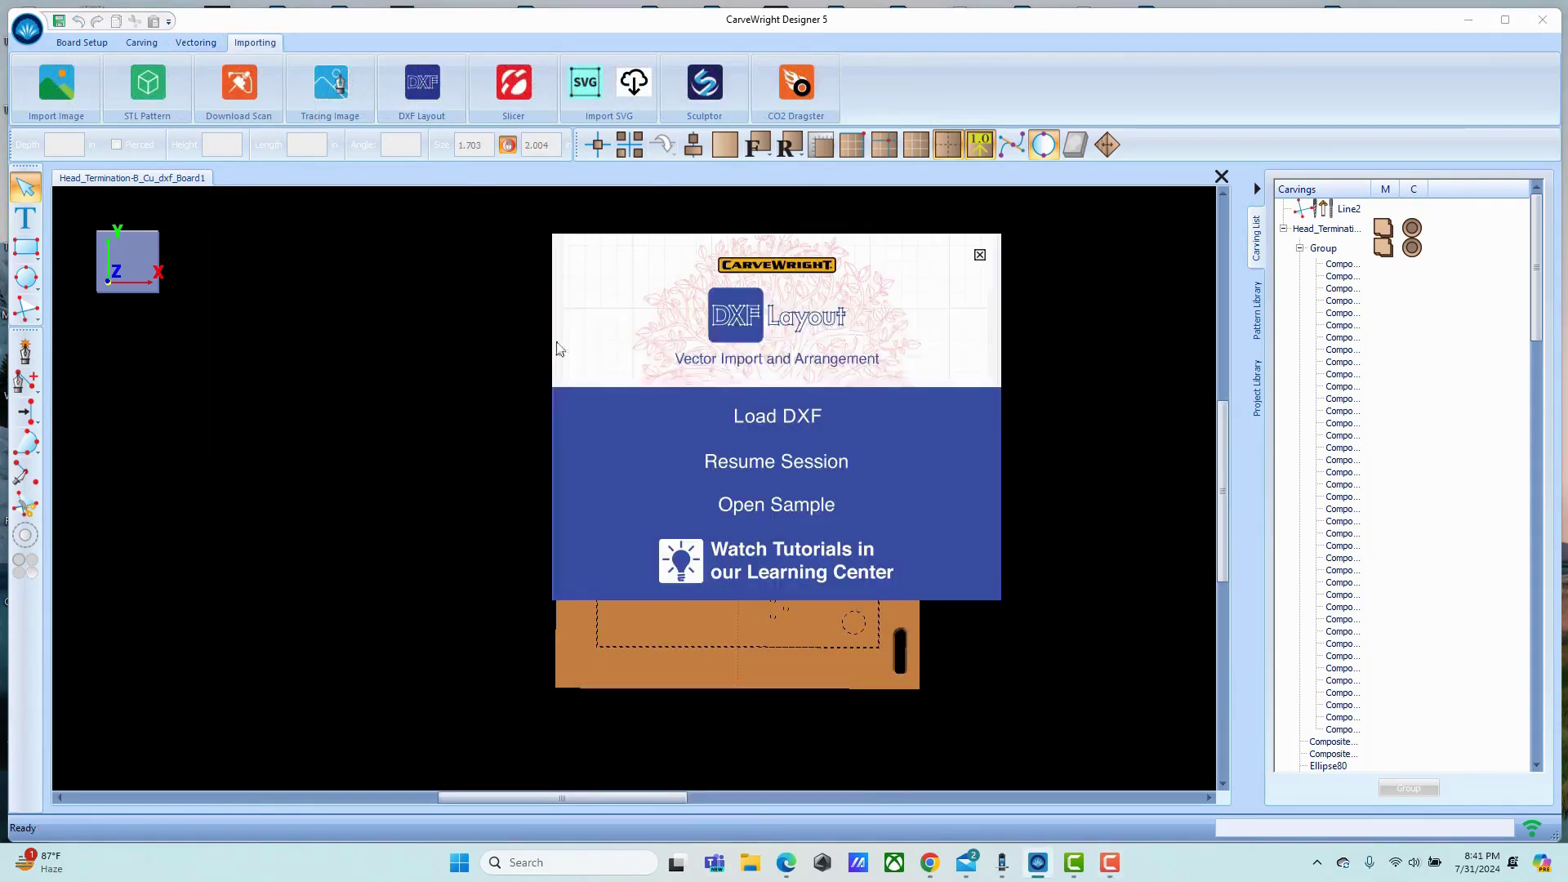
{"action": "left_click", "coordinate": [772, 427]}
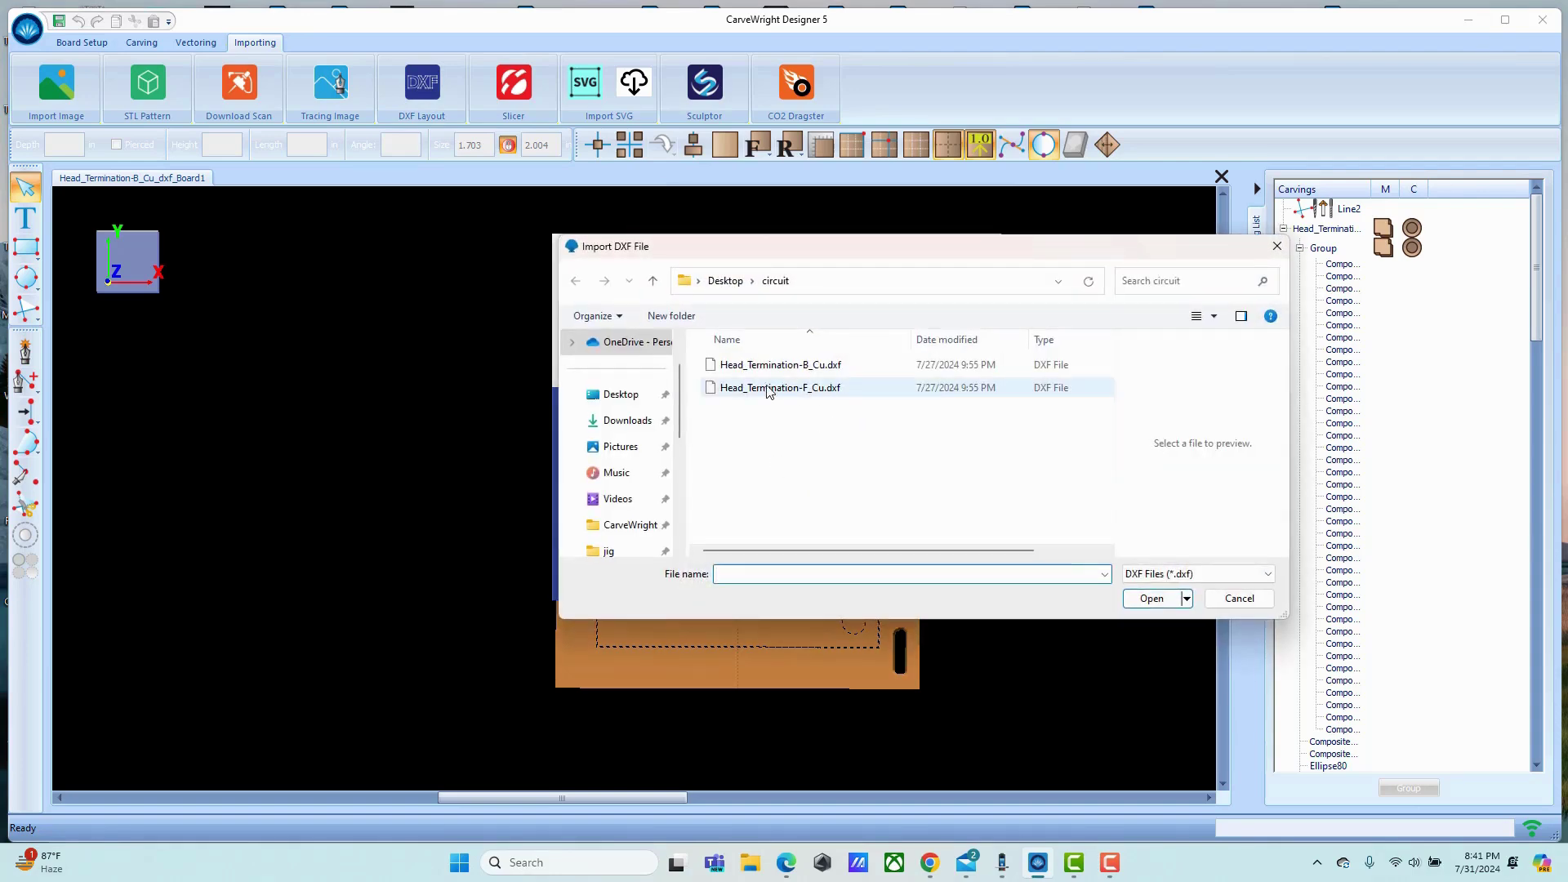
{"action": "left_click", "coordinate": [726, 390]}
{"action": "left_click", "coordinate": [1153, 599]}
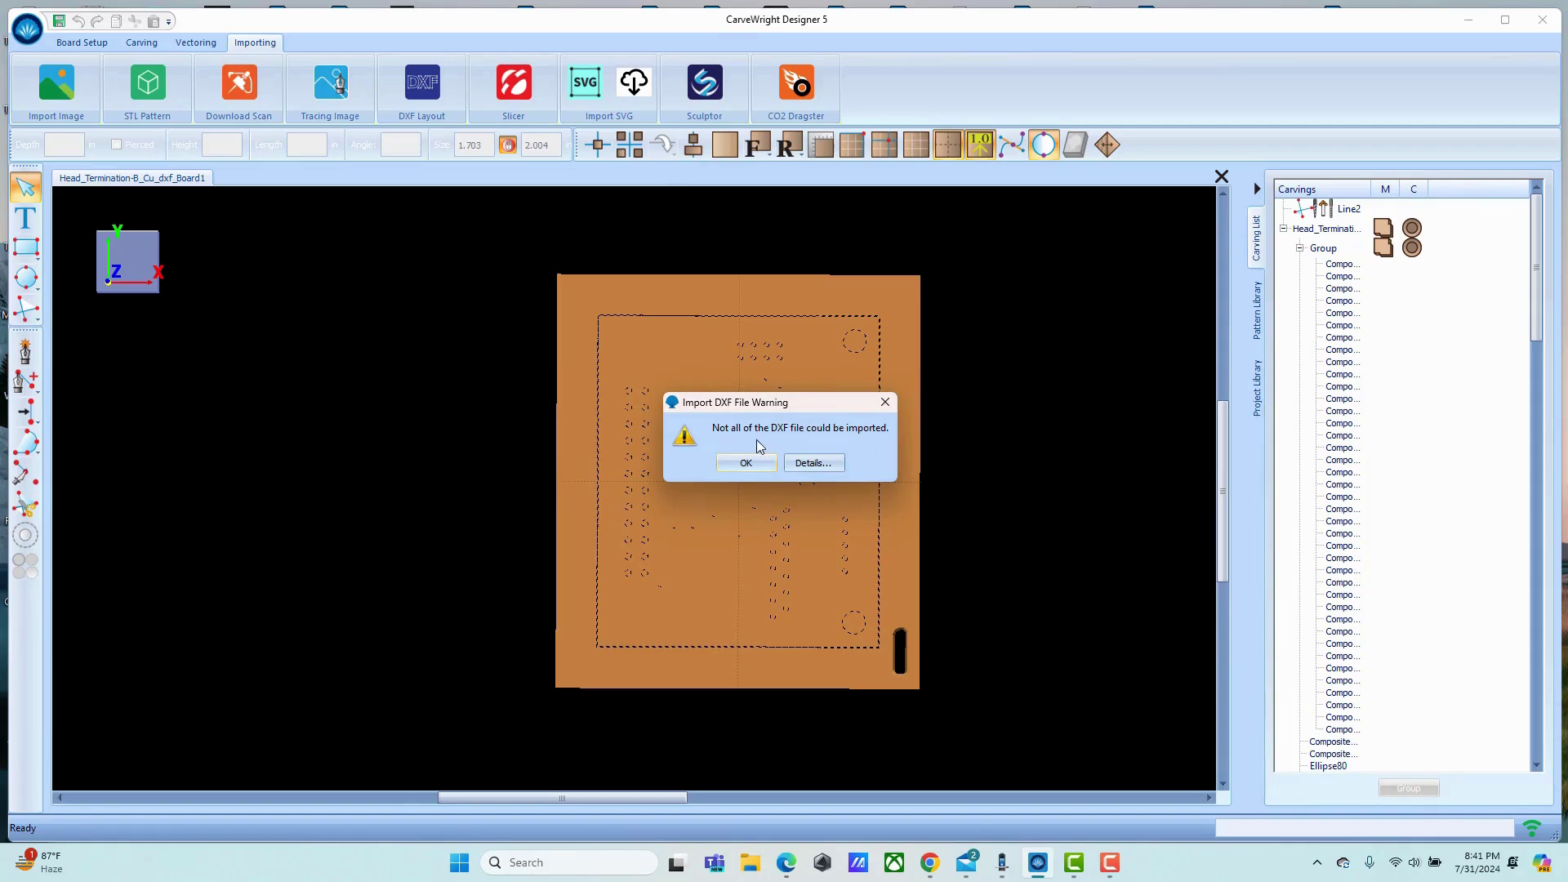
{"action": "left_click", "coordinate": [747, 463]}
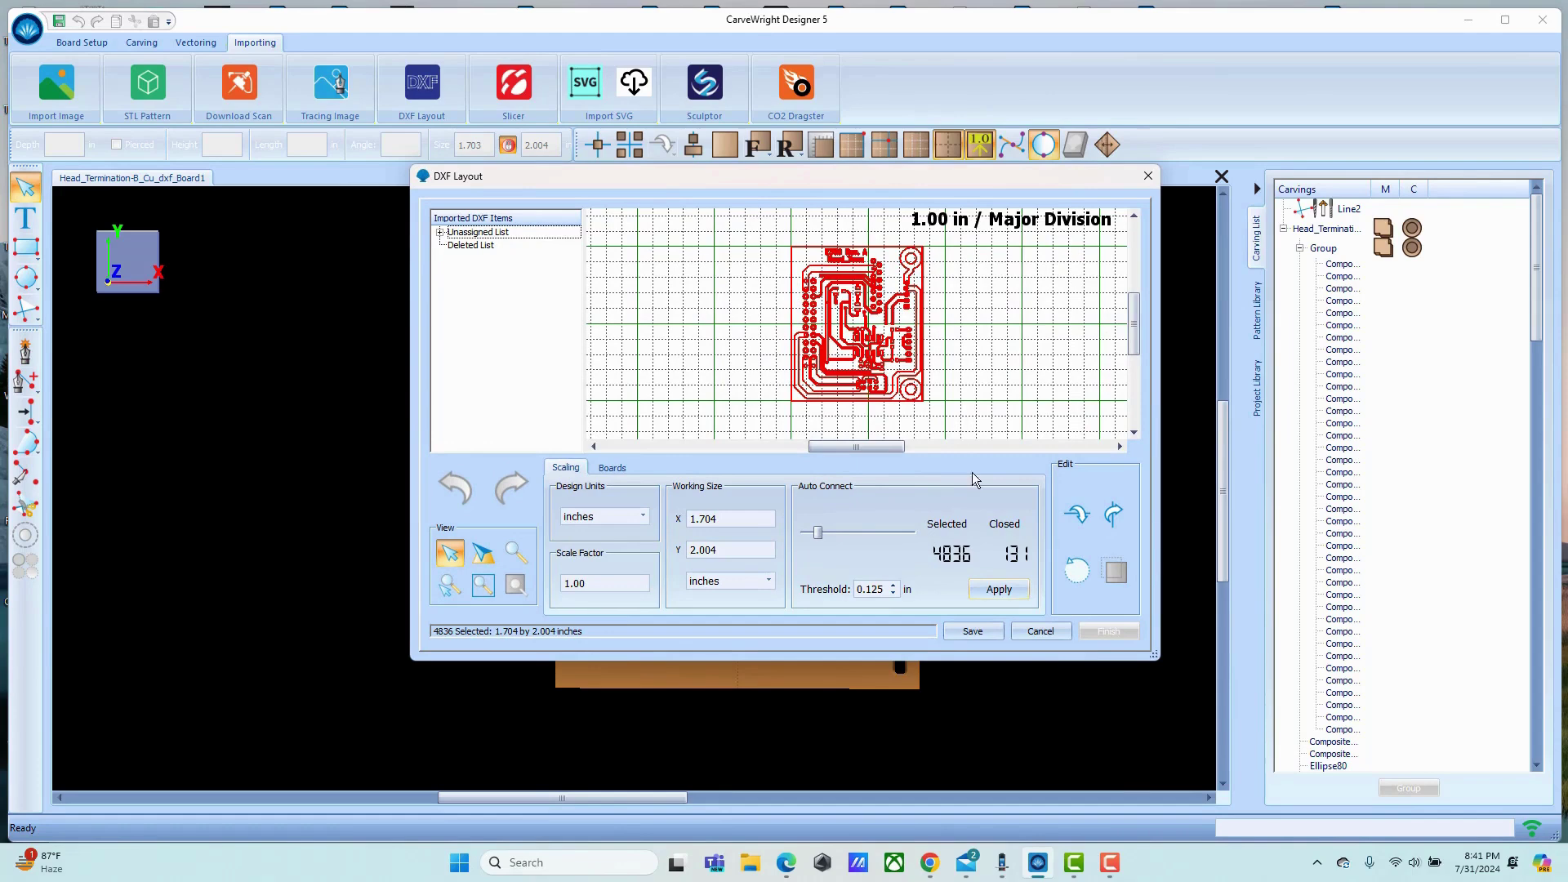
{"action": "left_click", "coordinate": [1005, 591]}
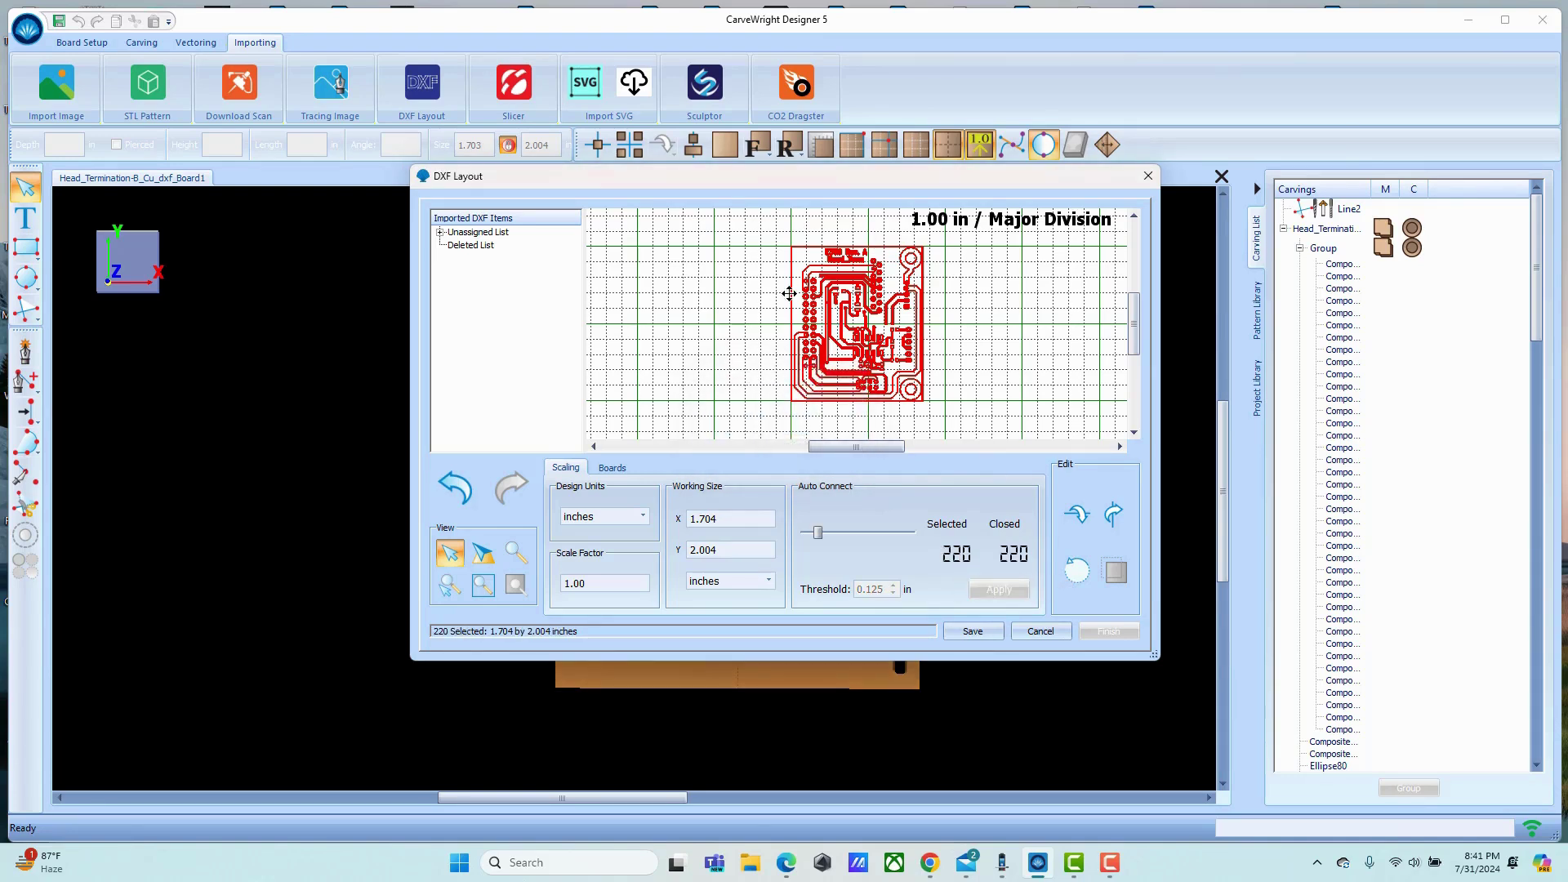
Create a board around the drawing with 0.125 in length and width margins, then finish.
{"action": "left_click", "coordinate": [609, 469]}
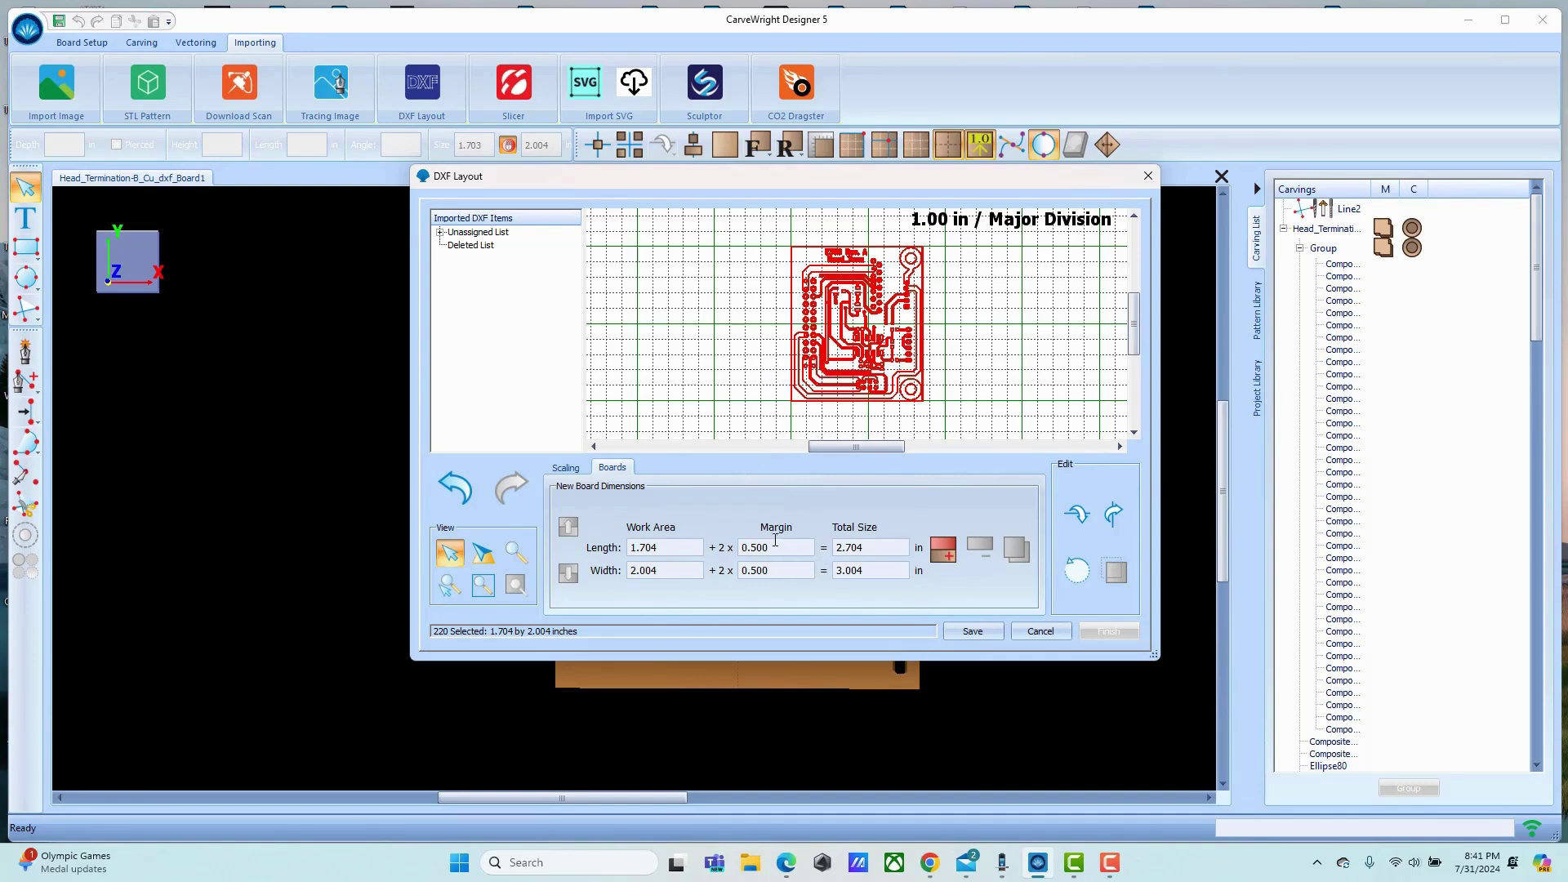
{"action": "left_click_drag", "start_coordinate": [772, 546], "coordinate": [751, 544]}
{"action": "type", "text": "12"}
{"action": "left_click", "coordinate": [776, 570]}
{"action": "type", "text": "1"}
{"action": "left_click", "coordinate": [943, 548]}
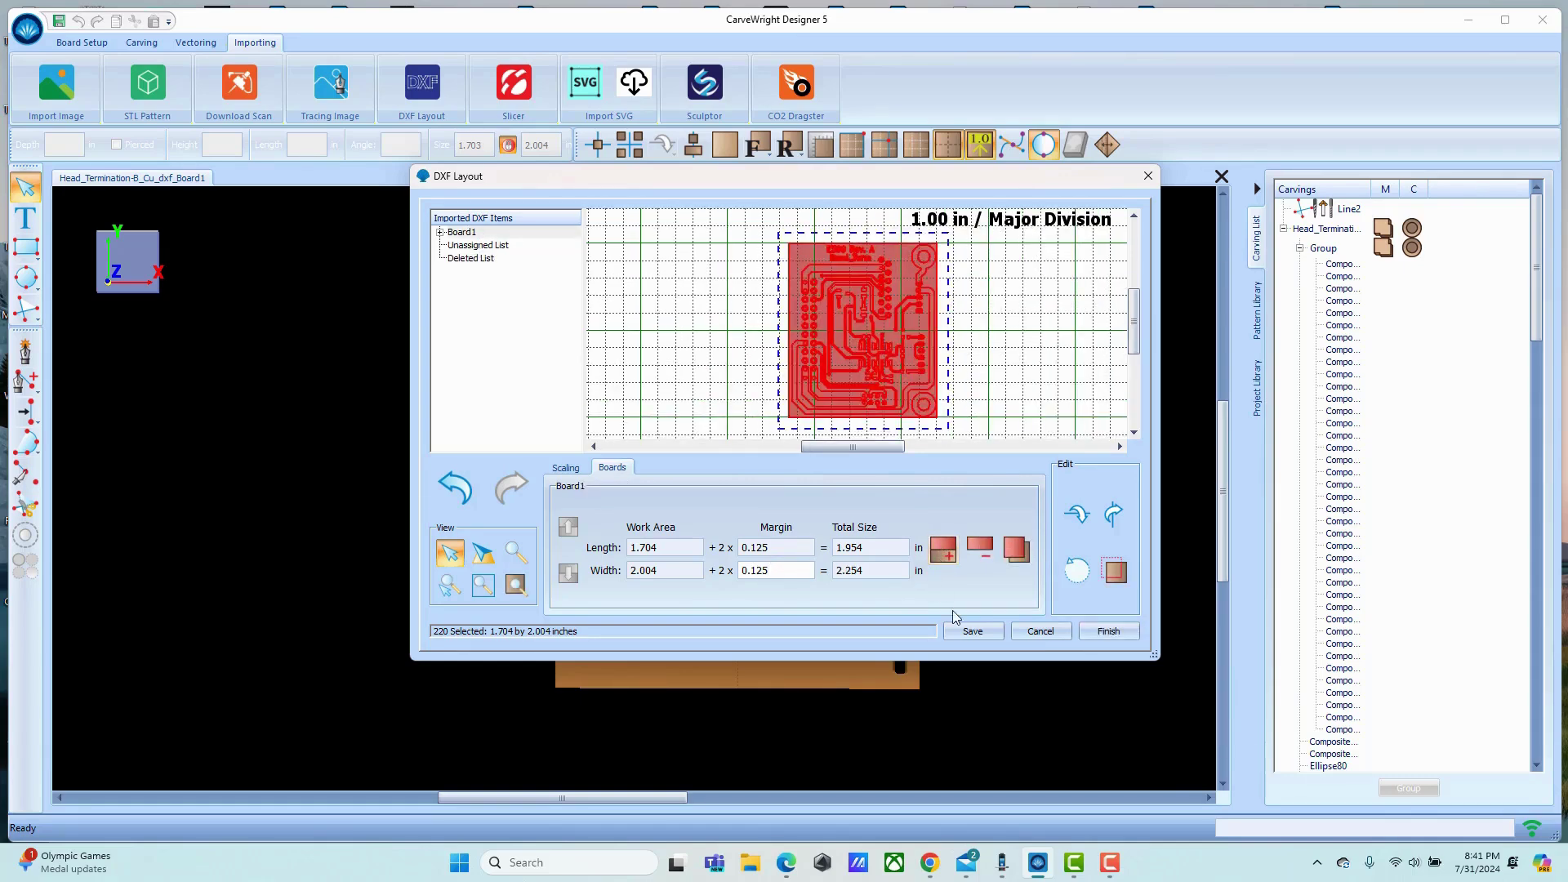
{"action": "left_click", "coordinate": [1111, 632]}
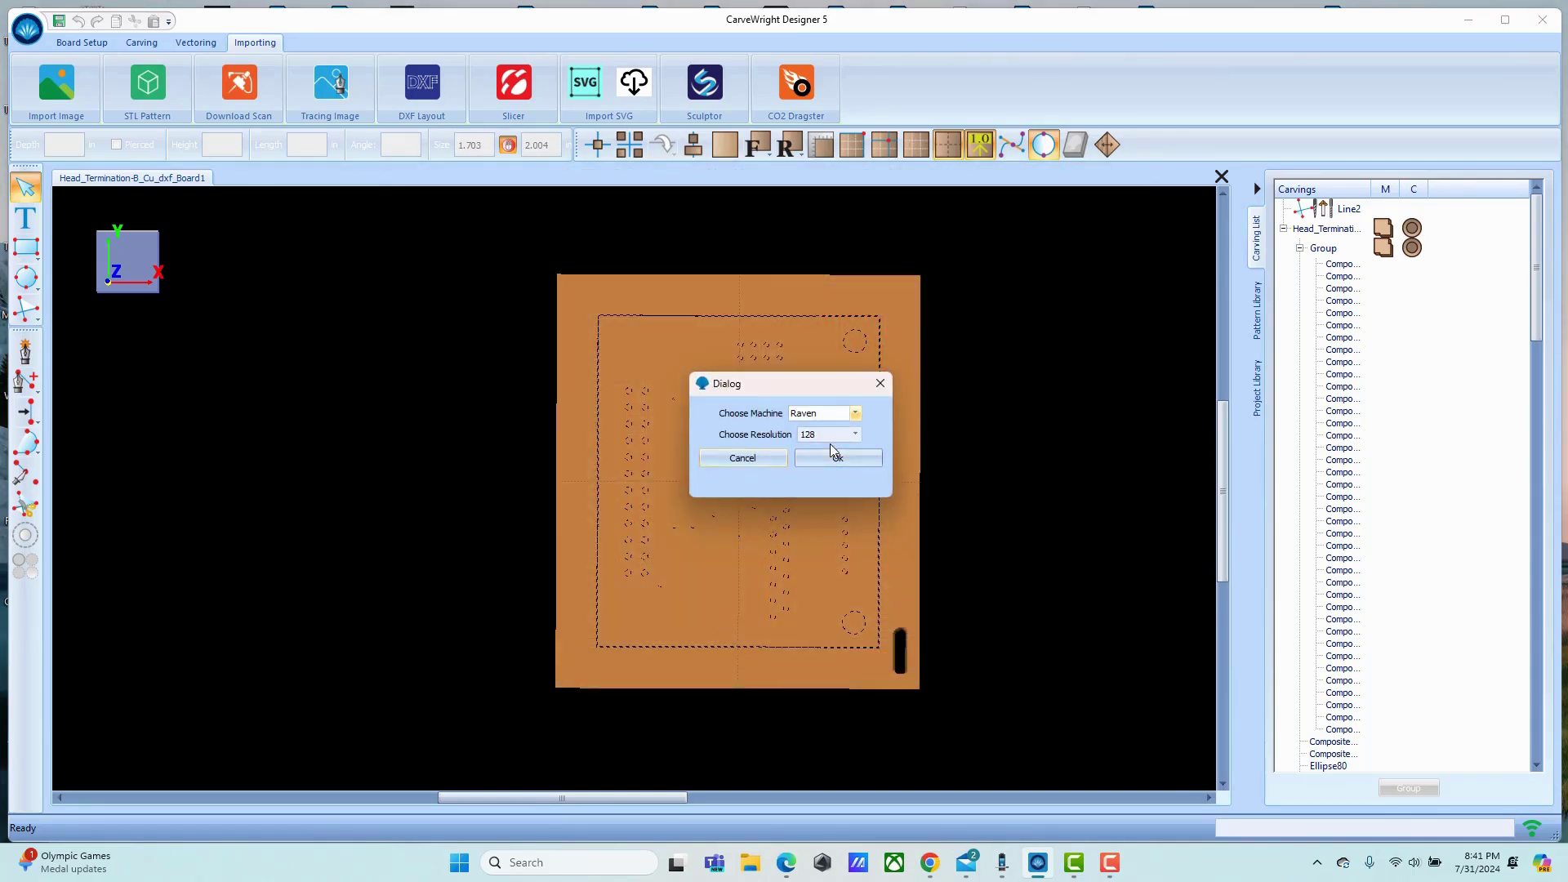
Create the project at 512 resolution and deselect to view the rendered board.
{"action": "left_click", "coordinate": [855, 434]}
{"action": "left_click", "coordinate": [830, 474]}
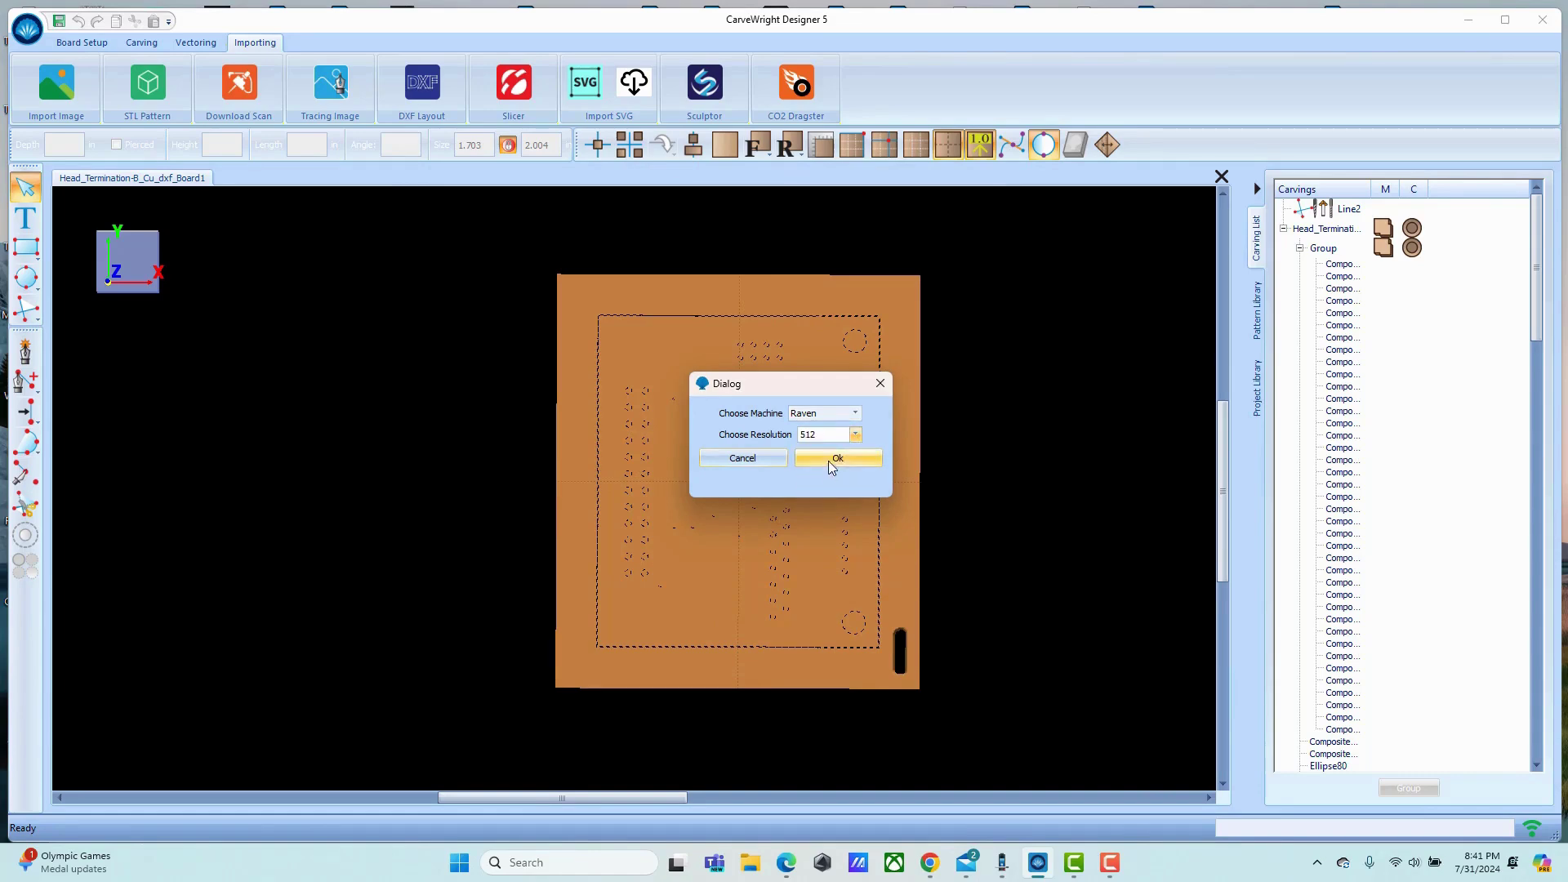
{"action": "left_click", "coordinate": [839, 458]}
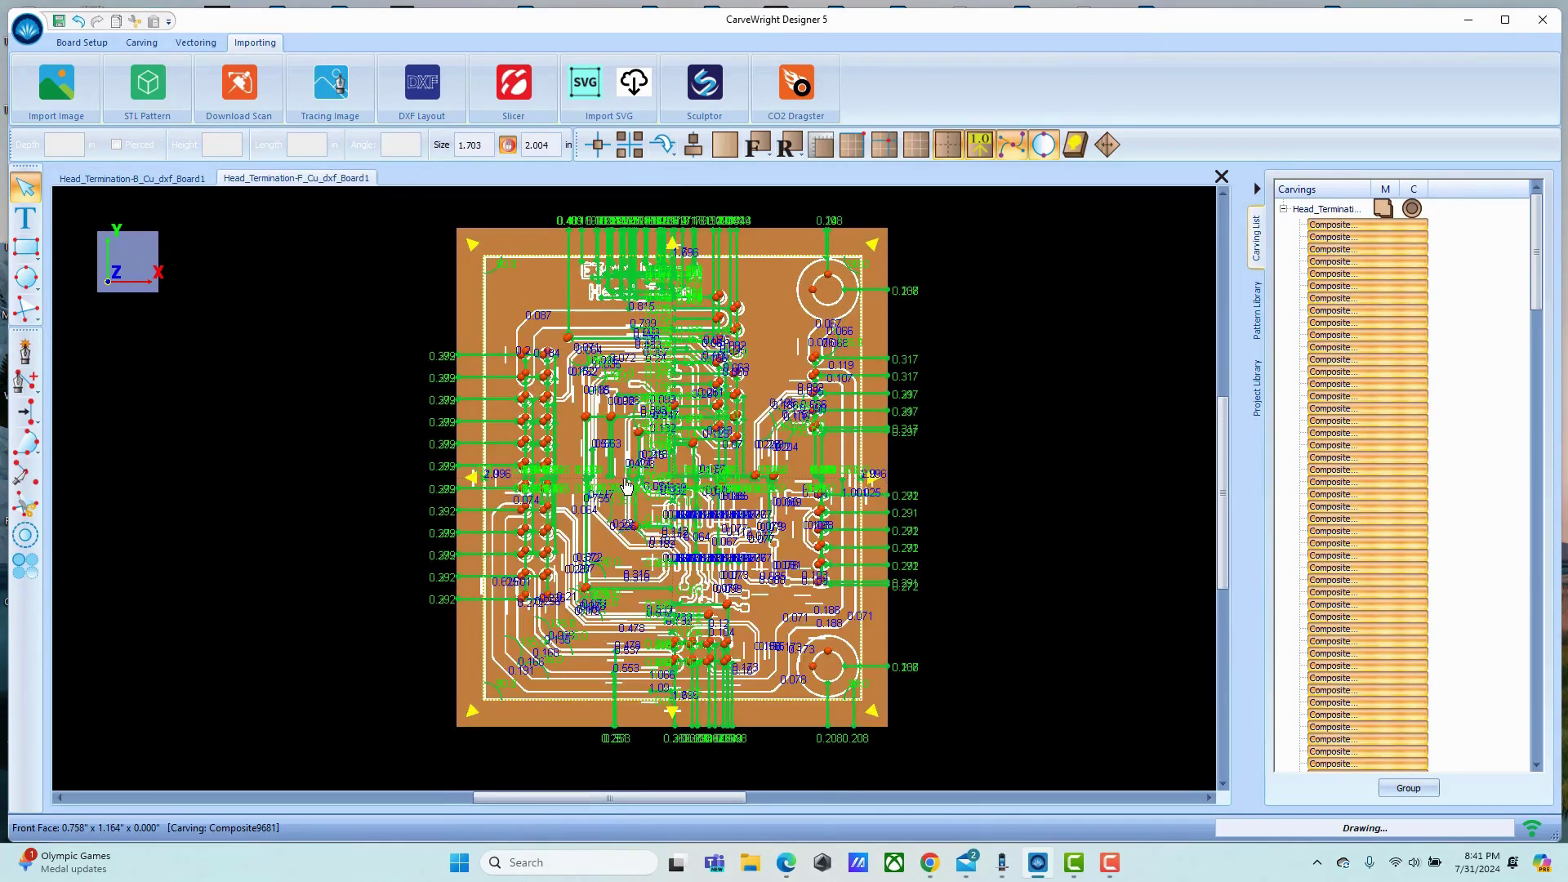
{"action": "left_click", "coordinate": [577, 564]}
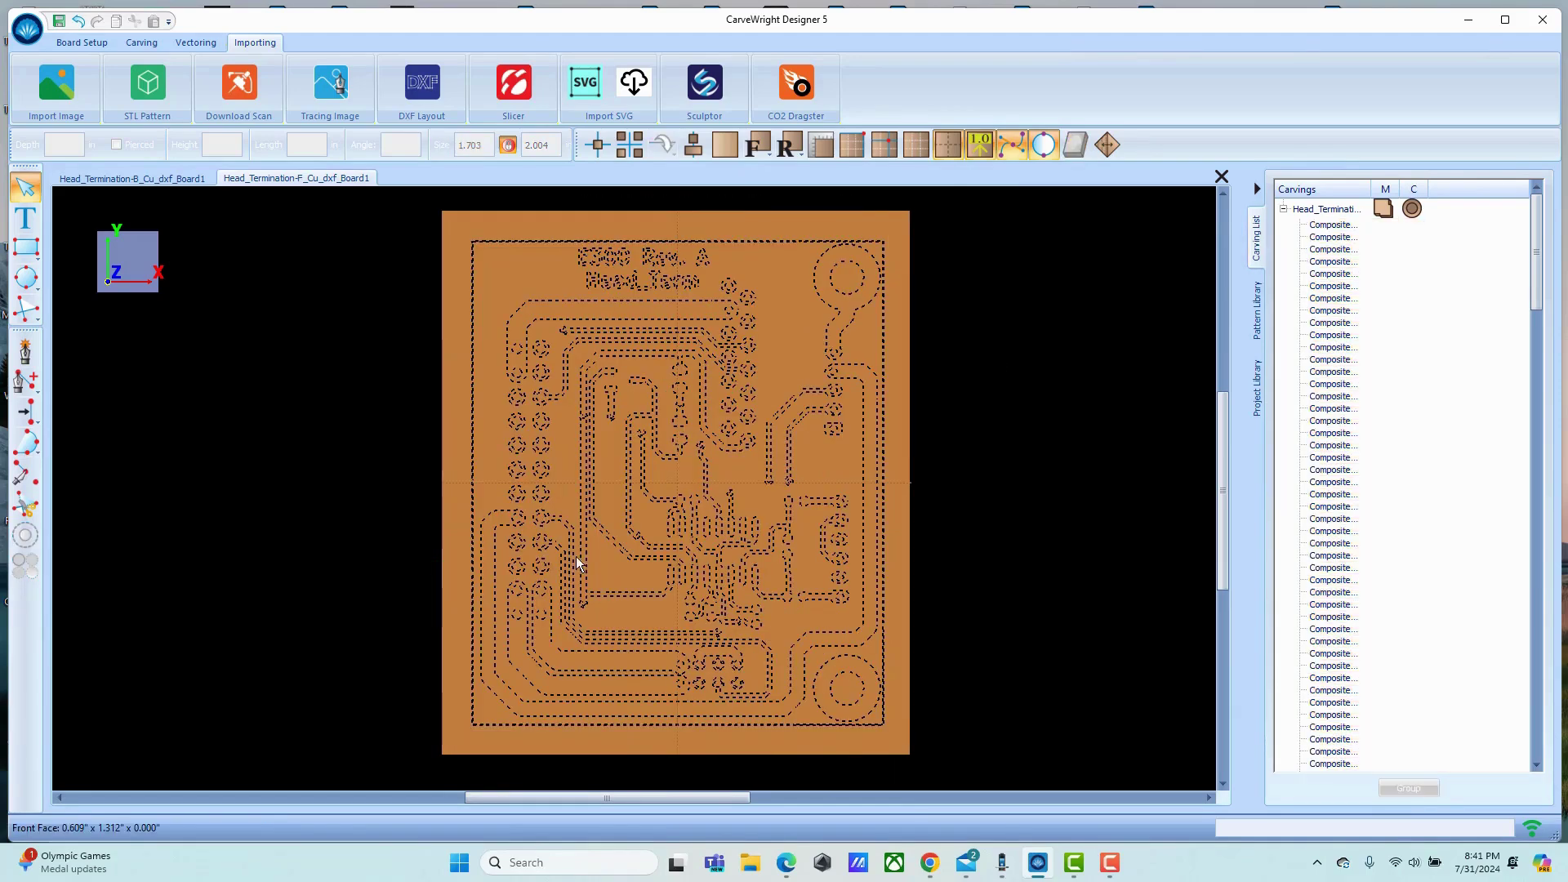
Show the Vectoring tools, zoom in on the drill pads, then back out to the whole board.
{"action": "scroll", "coordinate": [576, 564], "scroll_direction": "down", "scroll_amount": 2}
{"action": "scroll", "coordinate": [571, 580], "scroll_direction": "up", "scroll_amount": 3}
{"action": "scroll", "coordinate": [571, 531], "scroll_direction": "down", "scroll_amount": 3}
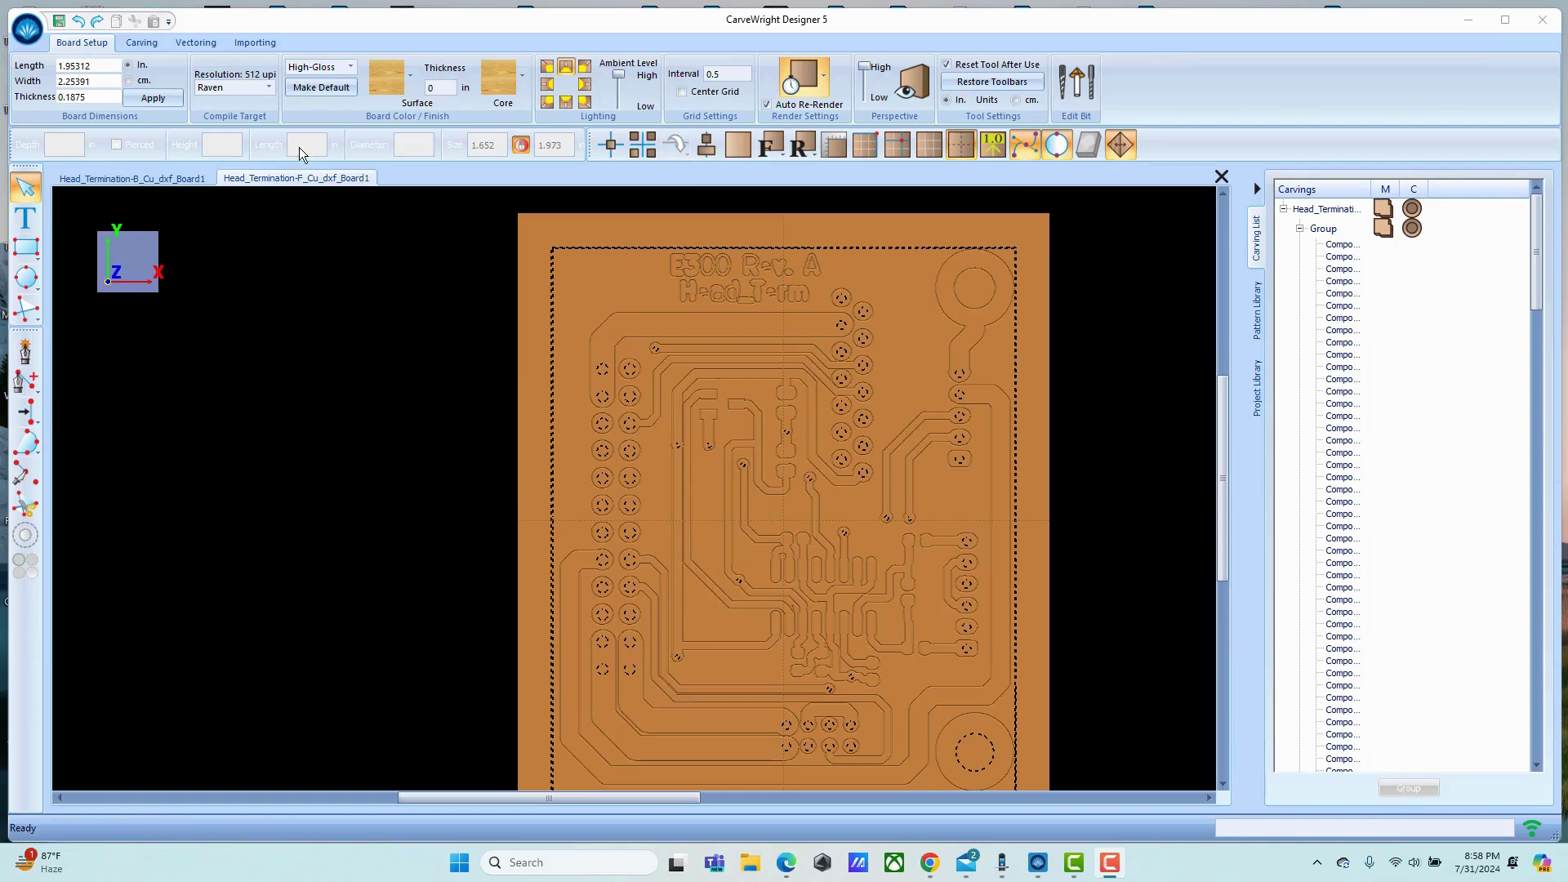
{"action": "left_click", "coordinate": [196, 43]}
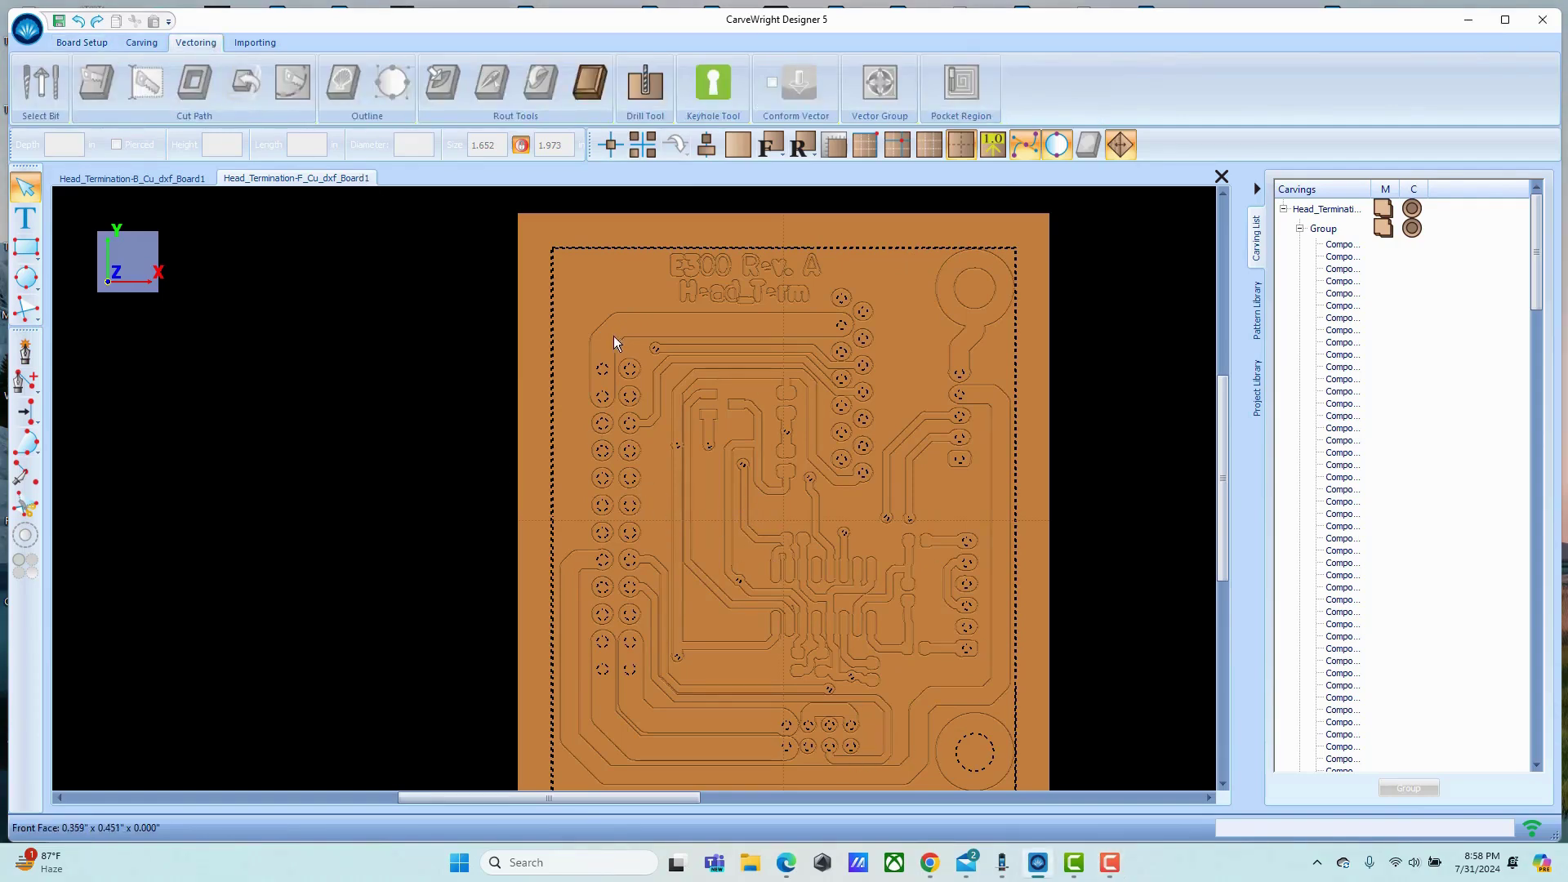
{"action": "scroll", "coordinate": [621, 415], "scroll_direction": "up", "scroll_amount": 1}
{"action": "scroll", "coordinate": [608, 380], "scroll_direction": "up", "scroll_amount": 1}
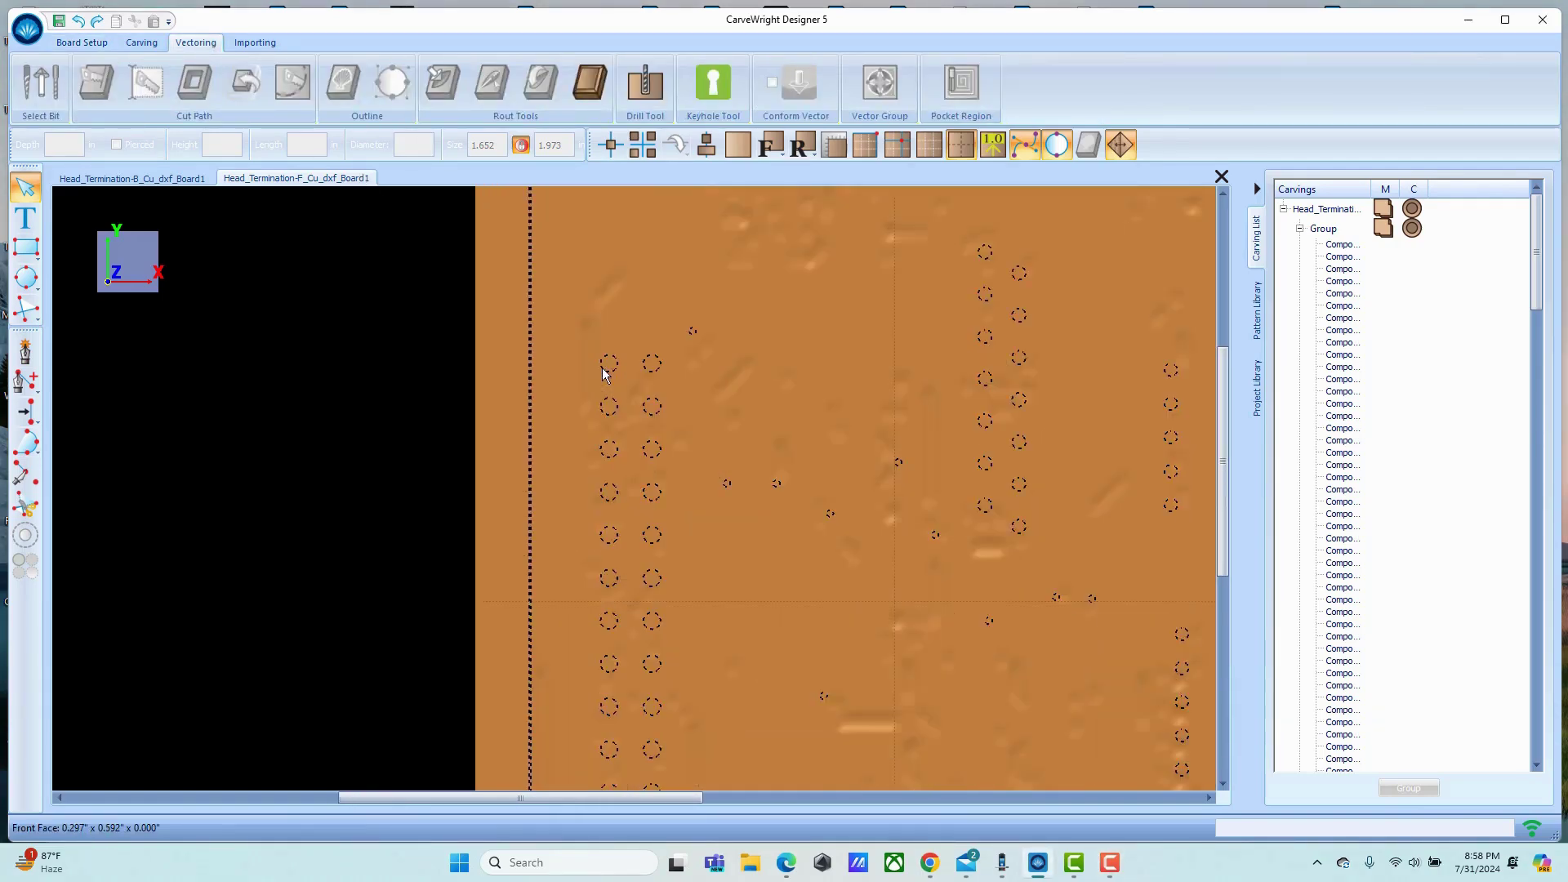
{"action": "scroll", "coordinate": [606, 376], "scroll_direction": "up", "scroll_amount": 1}
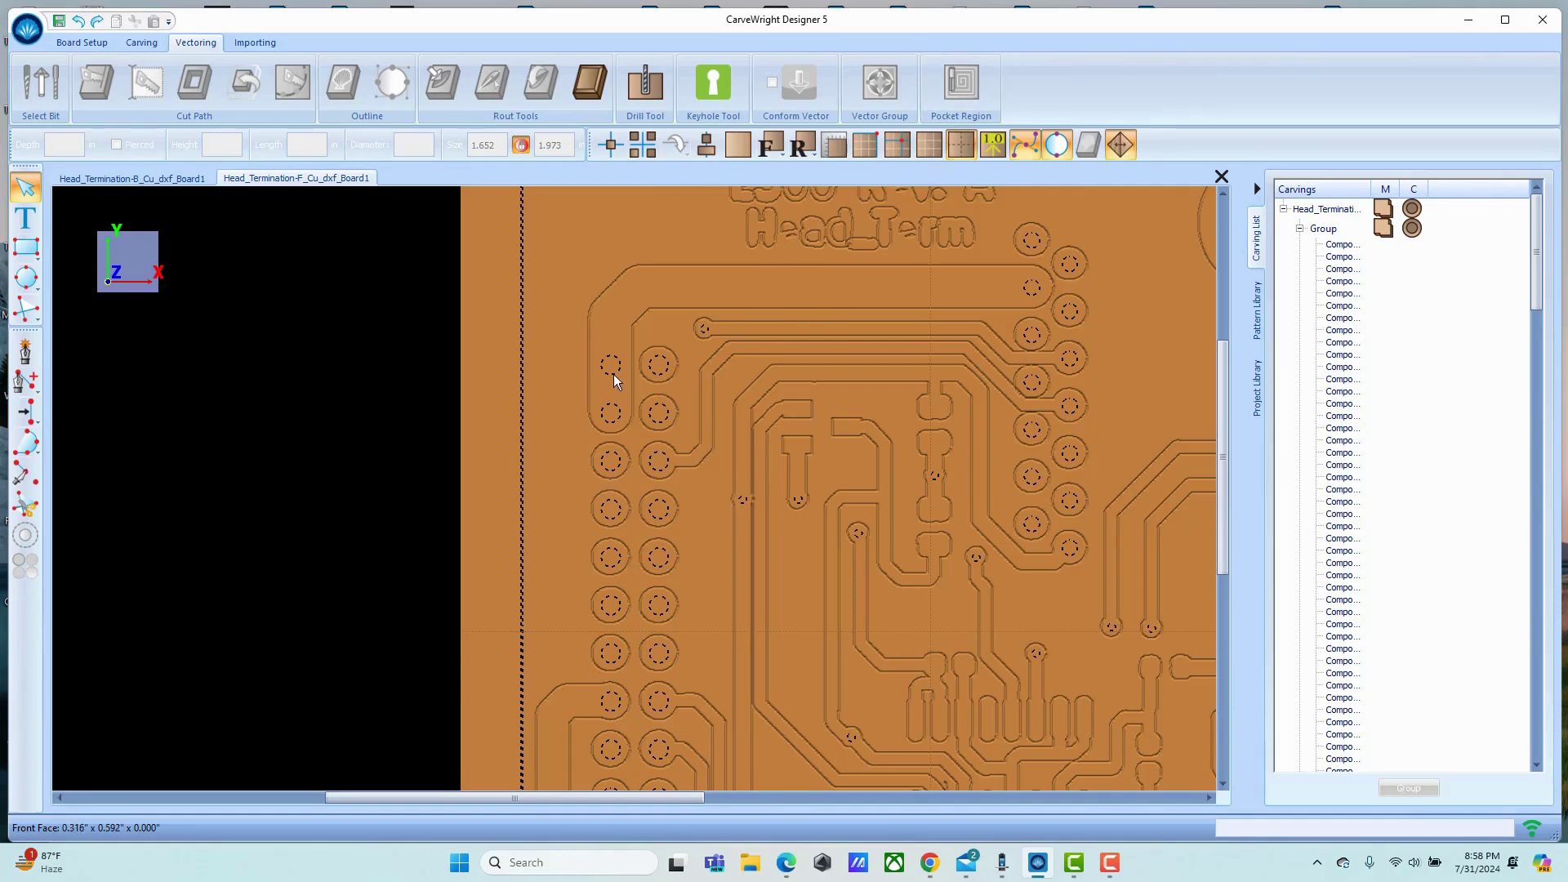
{"action": "scroll", "coordinate": [654, 480], "scroll_direction": "down", "scroll_amount": 2}
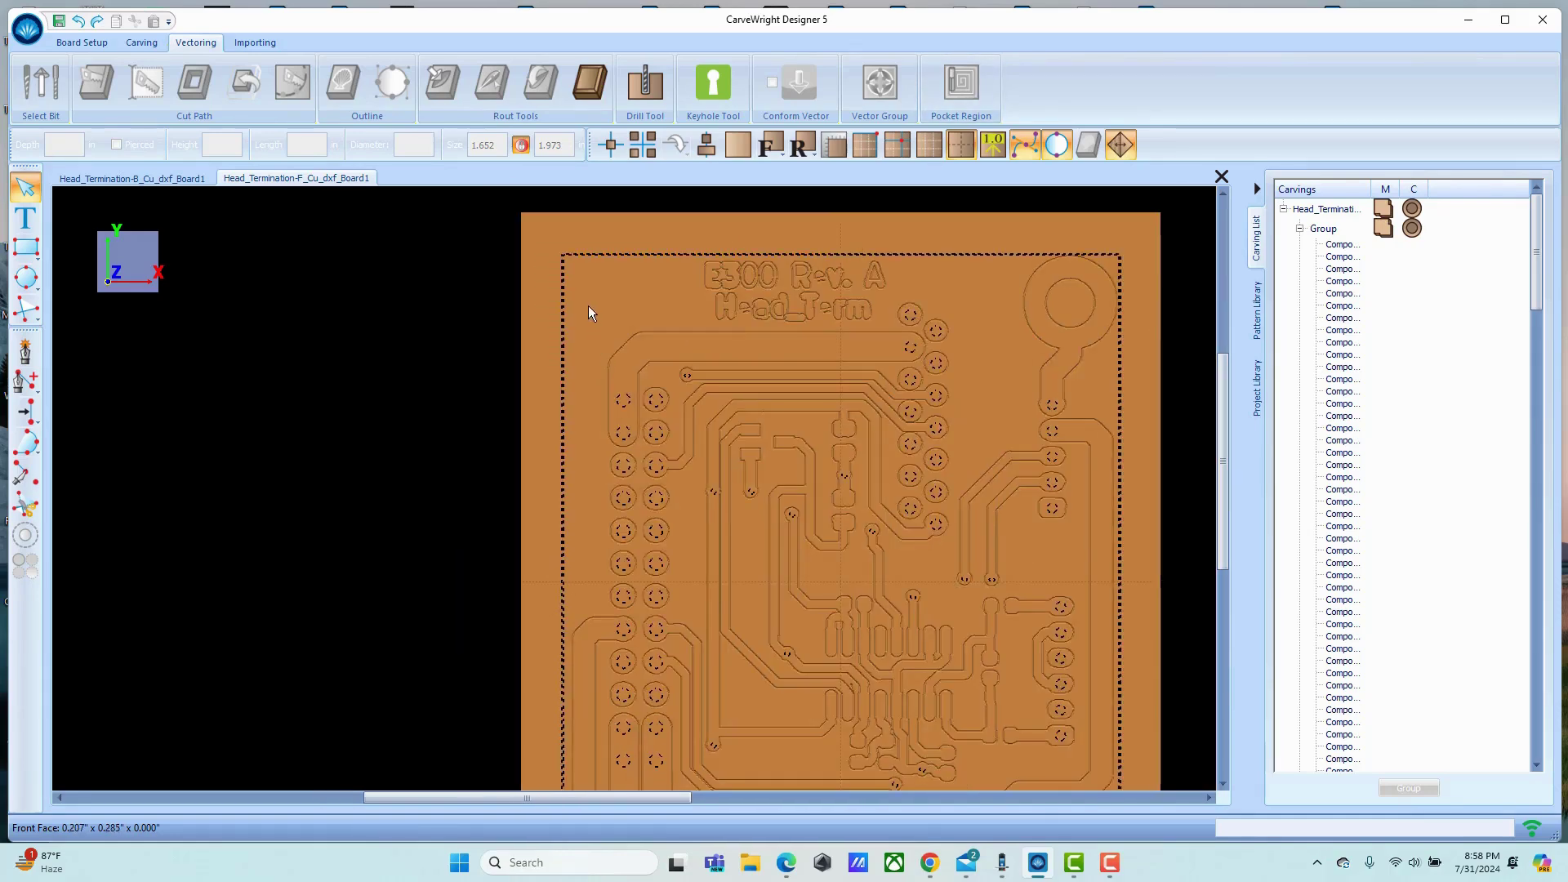
Start a drill hole and pick the .04 inch bit from the Drill category.
{"action": "left_click", "coordinate": [651, 92]}
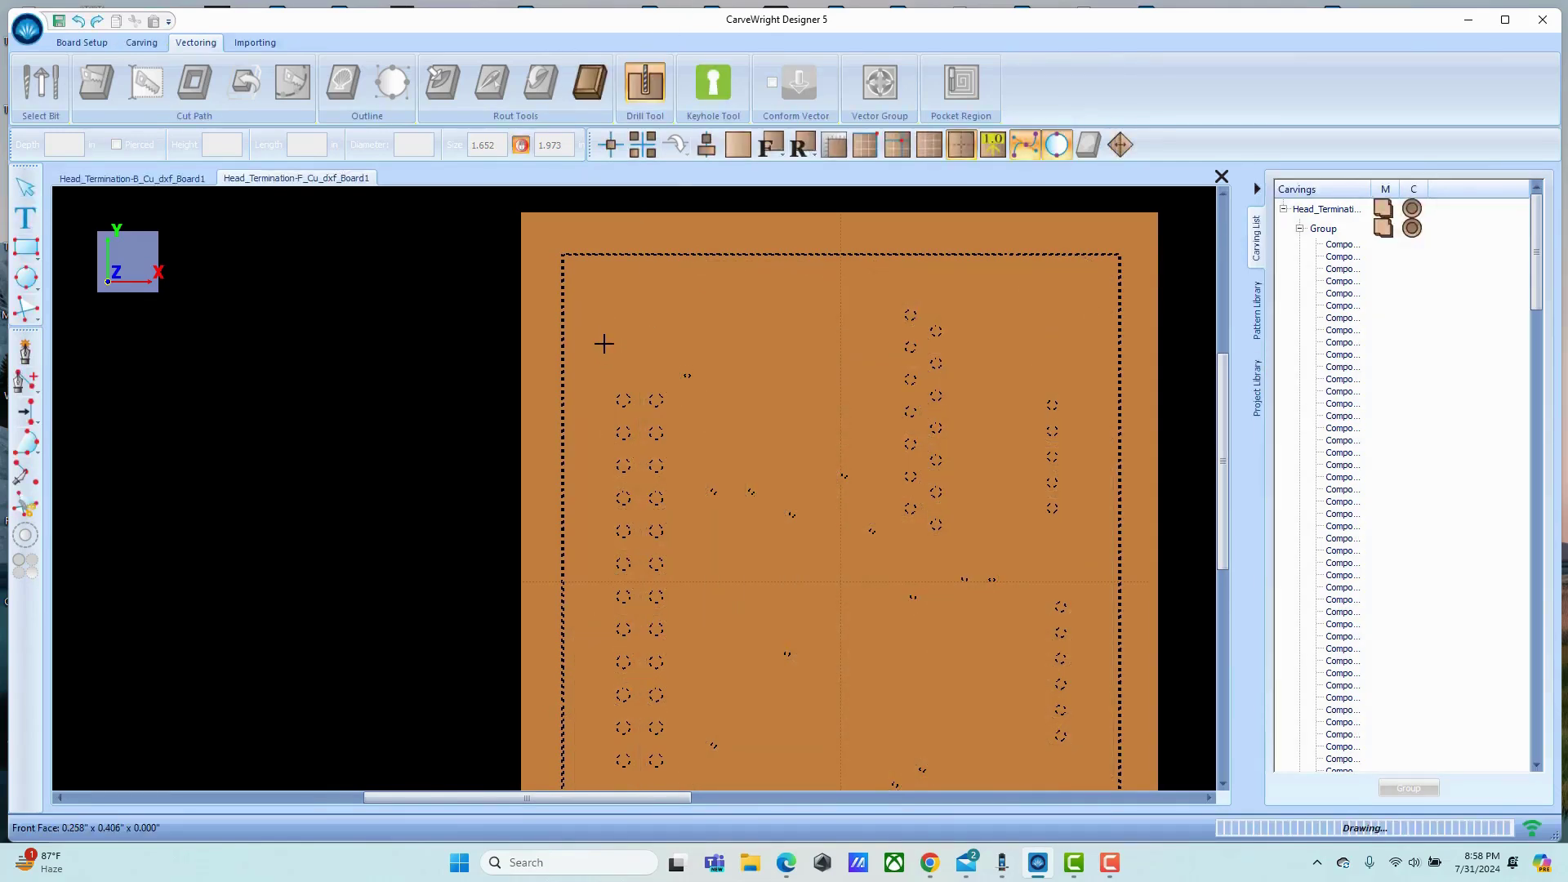
{"action": "left_click", "coordinate": [604, 344]}
{"action": "left_click", "coordinate": [799, 345]}
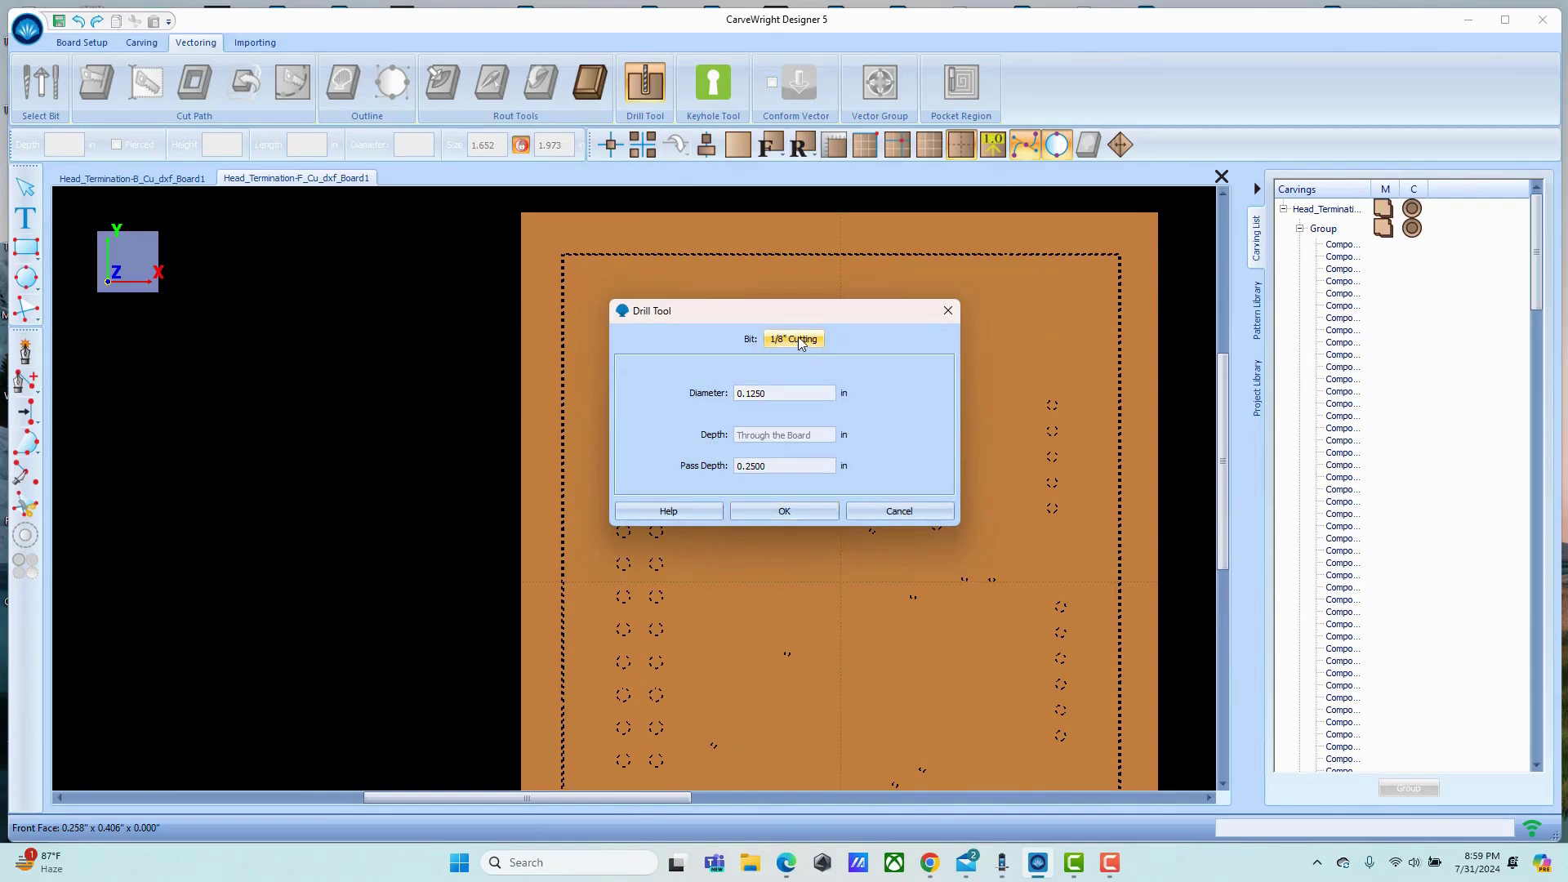
{"action": "left_click", "coordinate": [554, 402]}
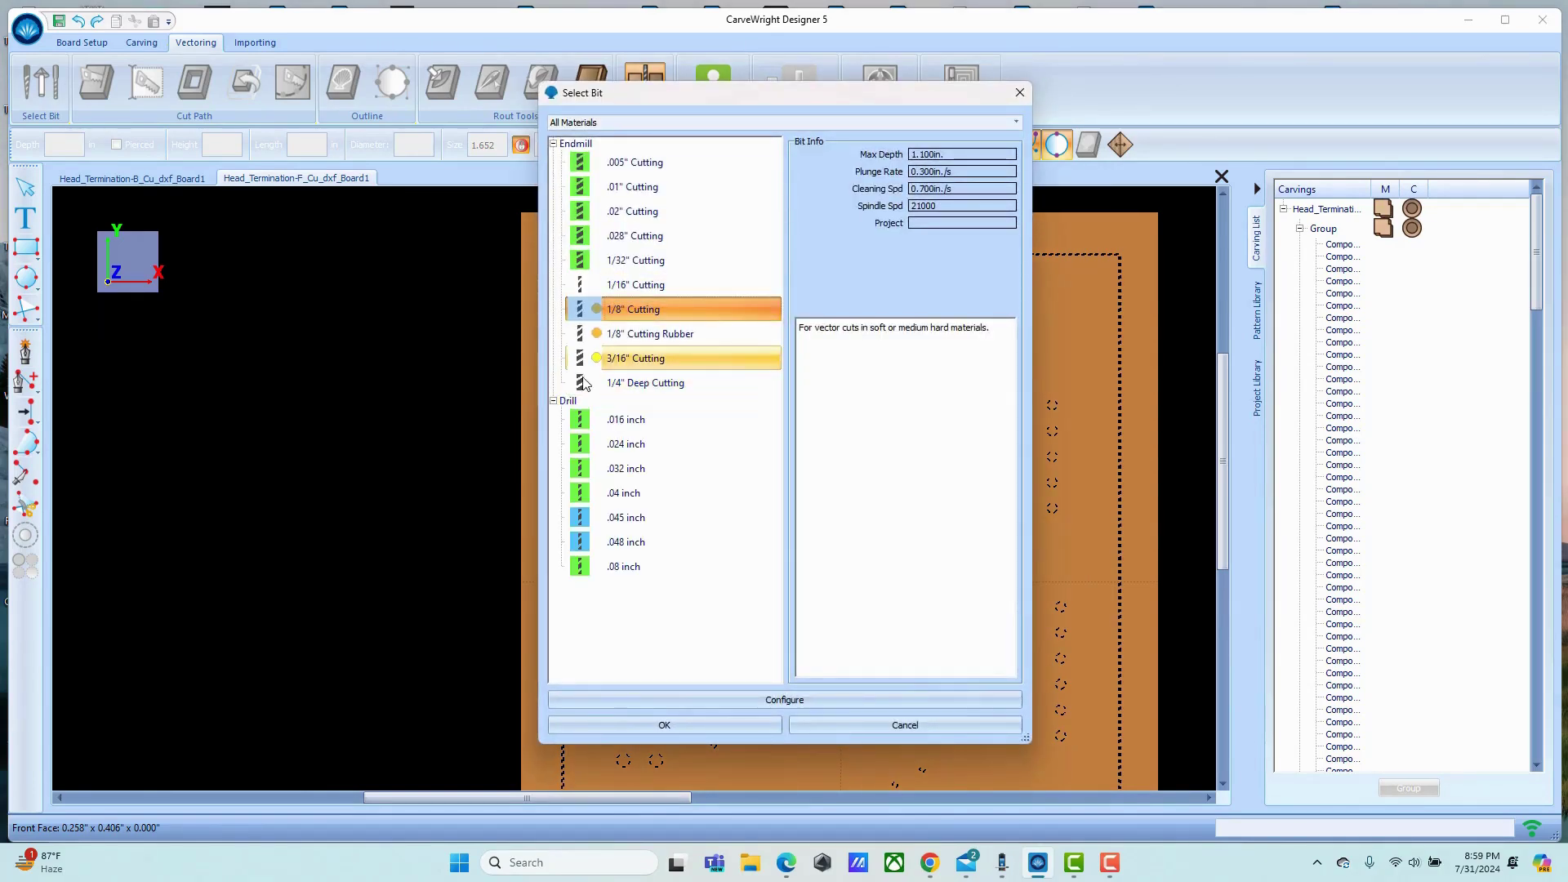
{"action": "left_click", "coordinate": [583, 492]}
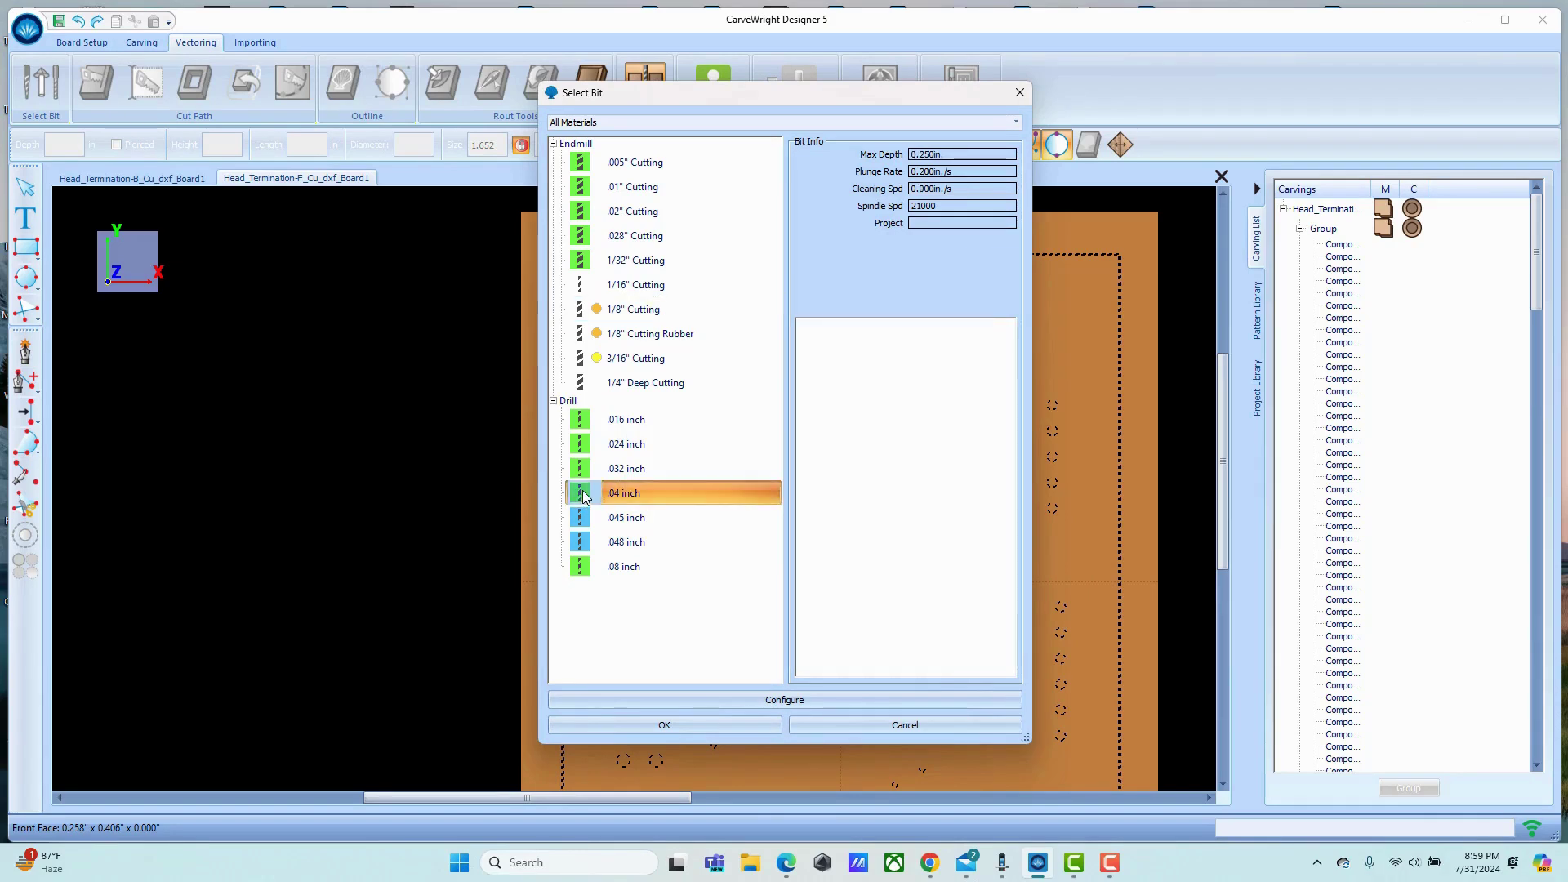
{"action": "left_click", "coordinate": [828, 699]}
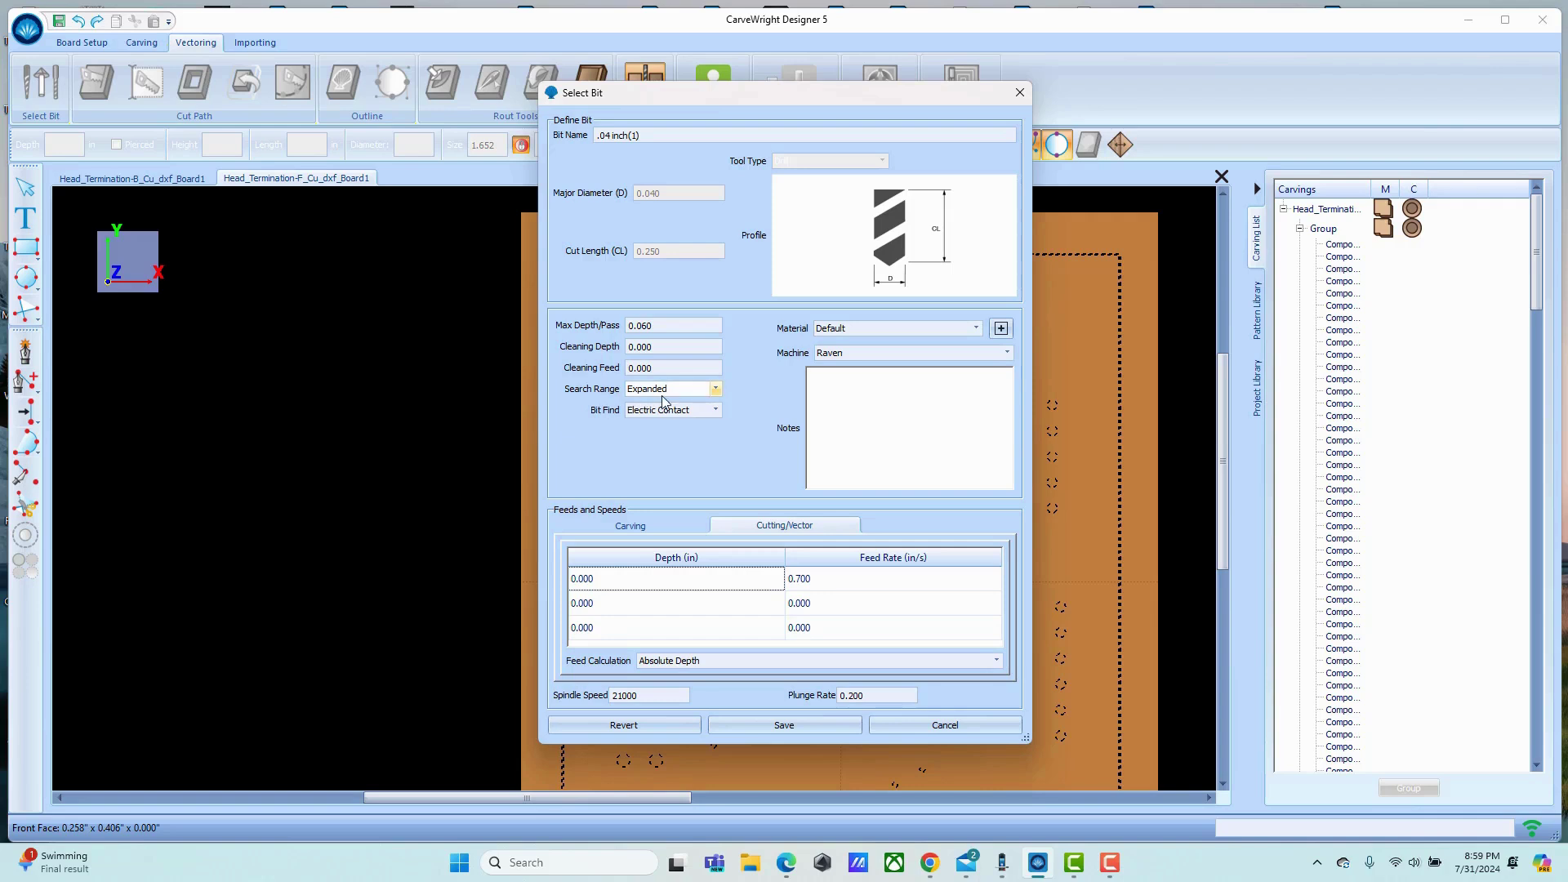
Leave the bit settings unchanged, select the .04 inch bit, and set the diameter to 0.04.
{"action": "left_click", "coordinate": [716, 390]}
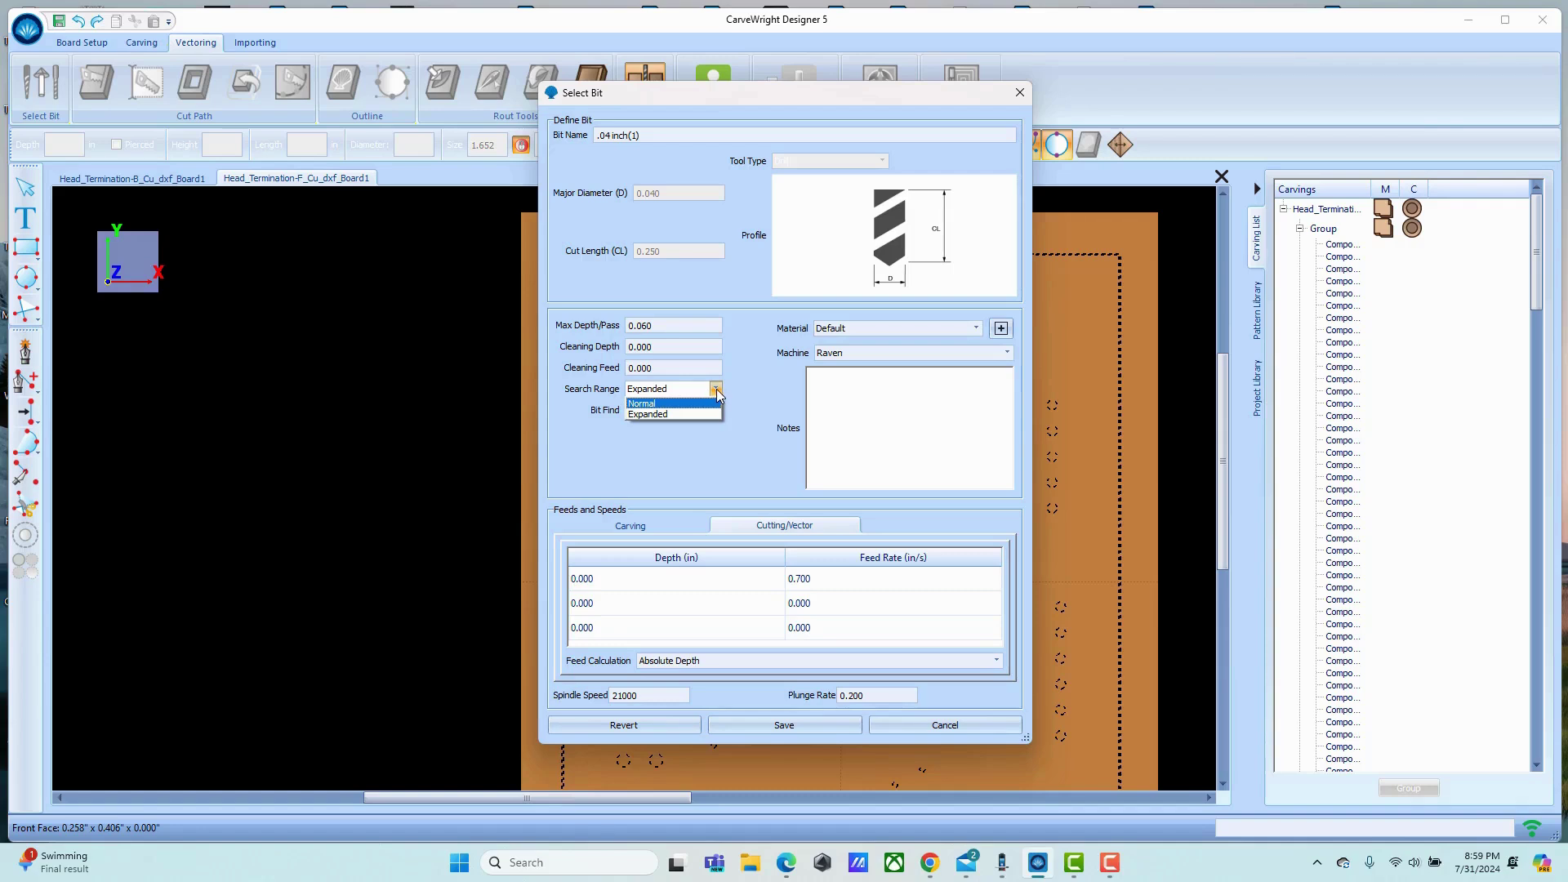
{"action": "left_click", "coordinate": [718, 391]}
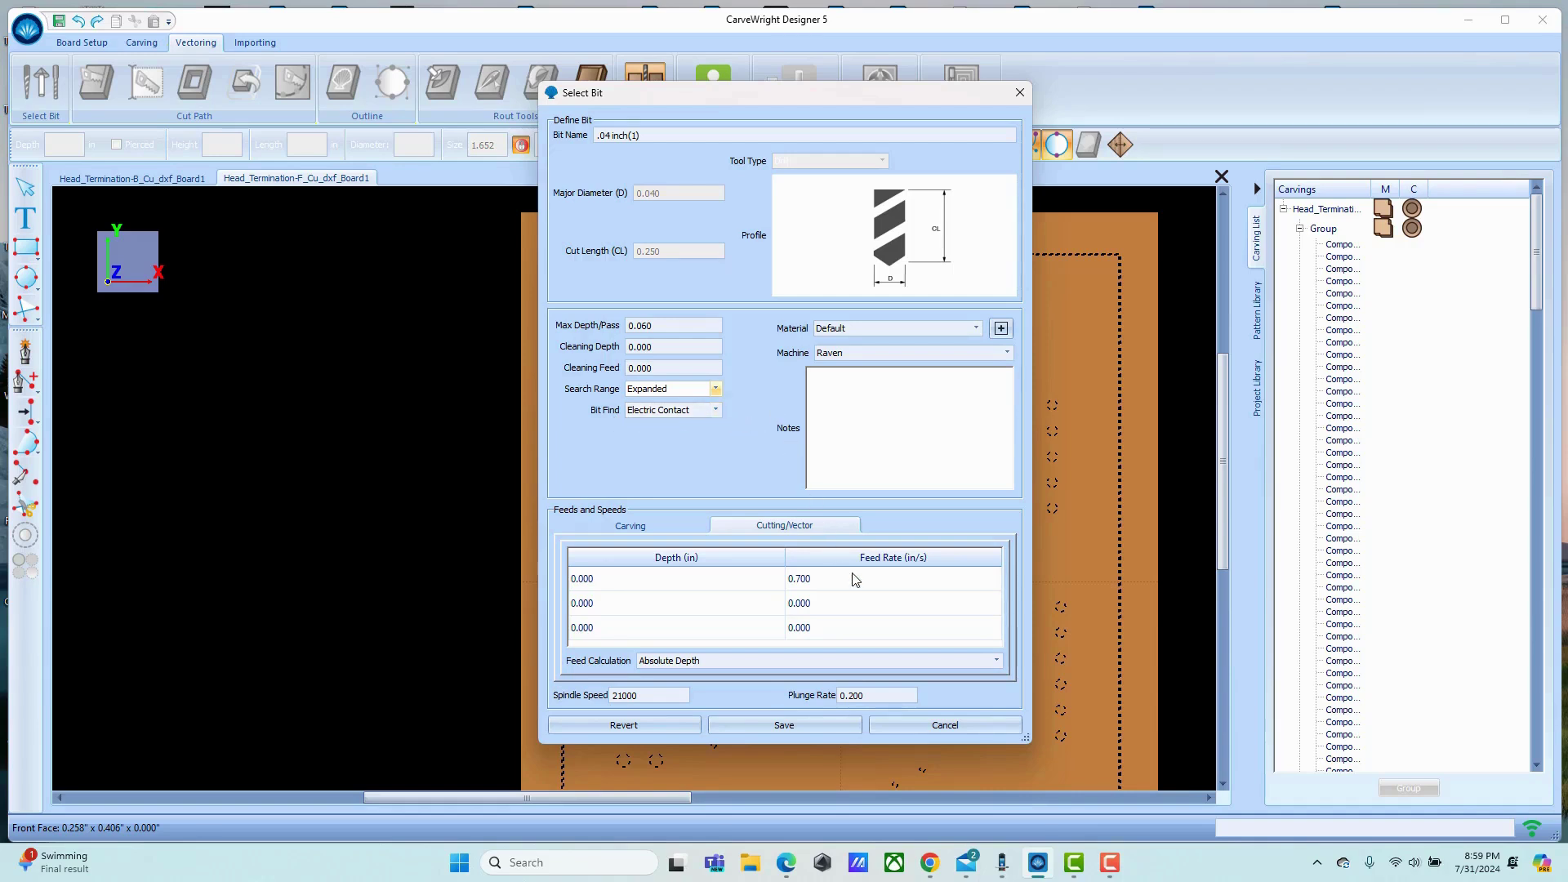
{"action": "left_click", "coordinate": [952, 729]}
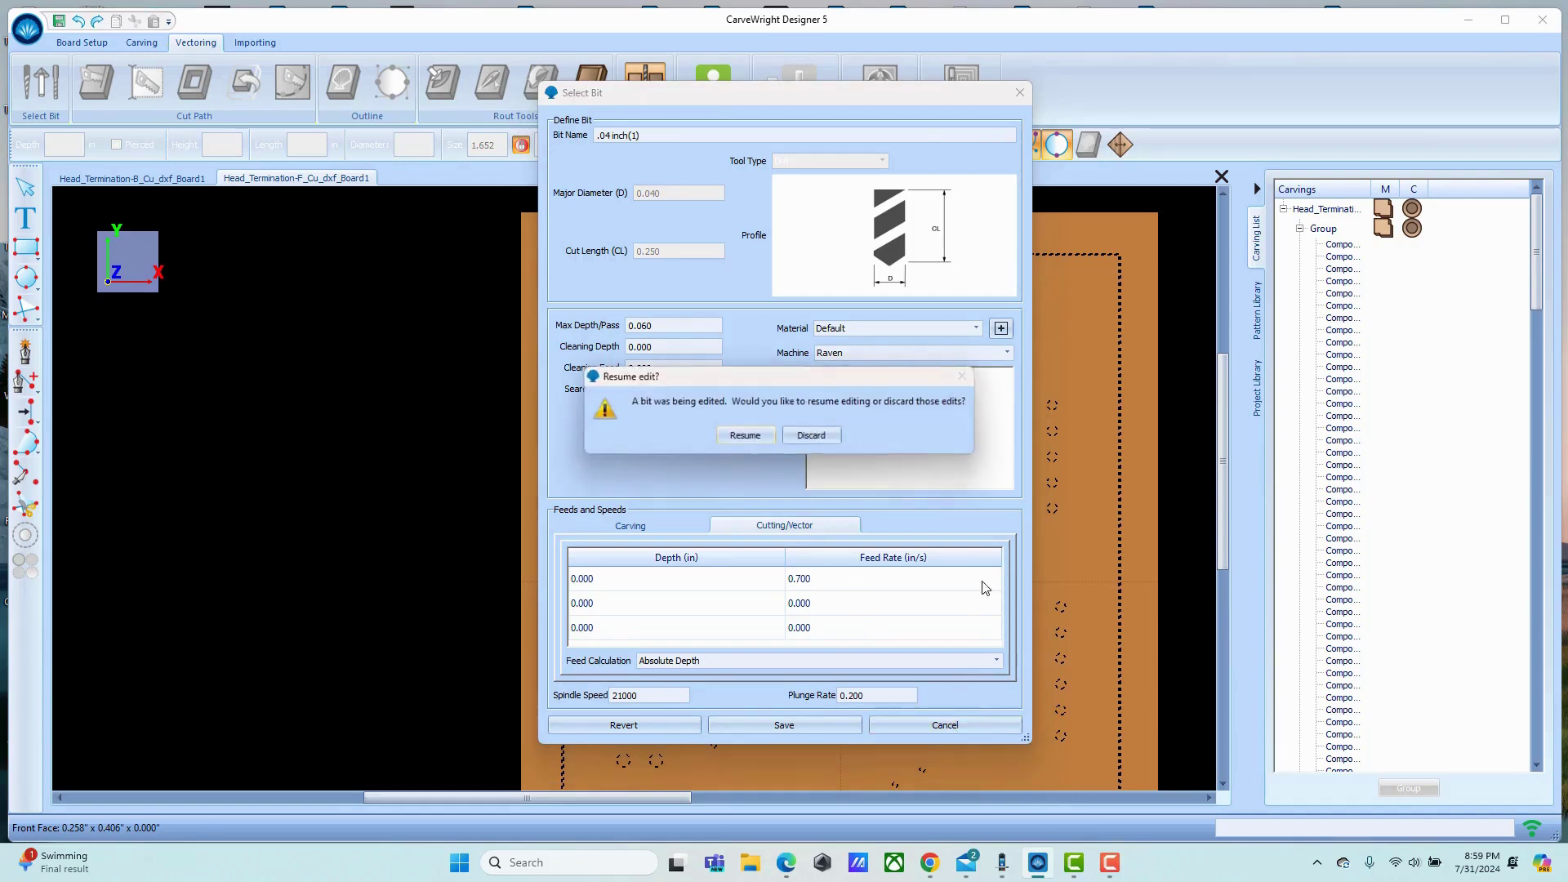
{"action": "left_click", "coordinate": [738, 438]}
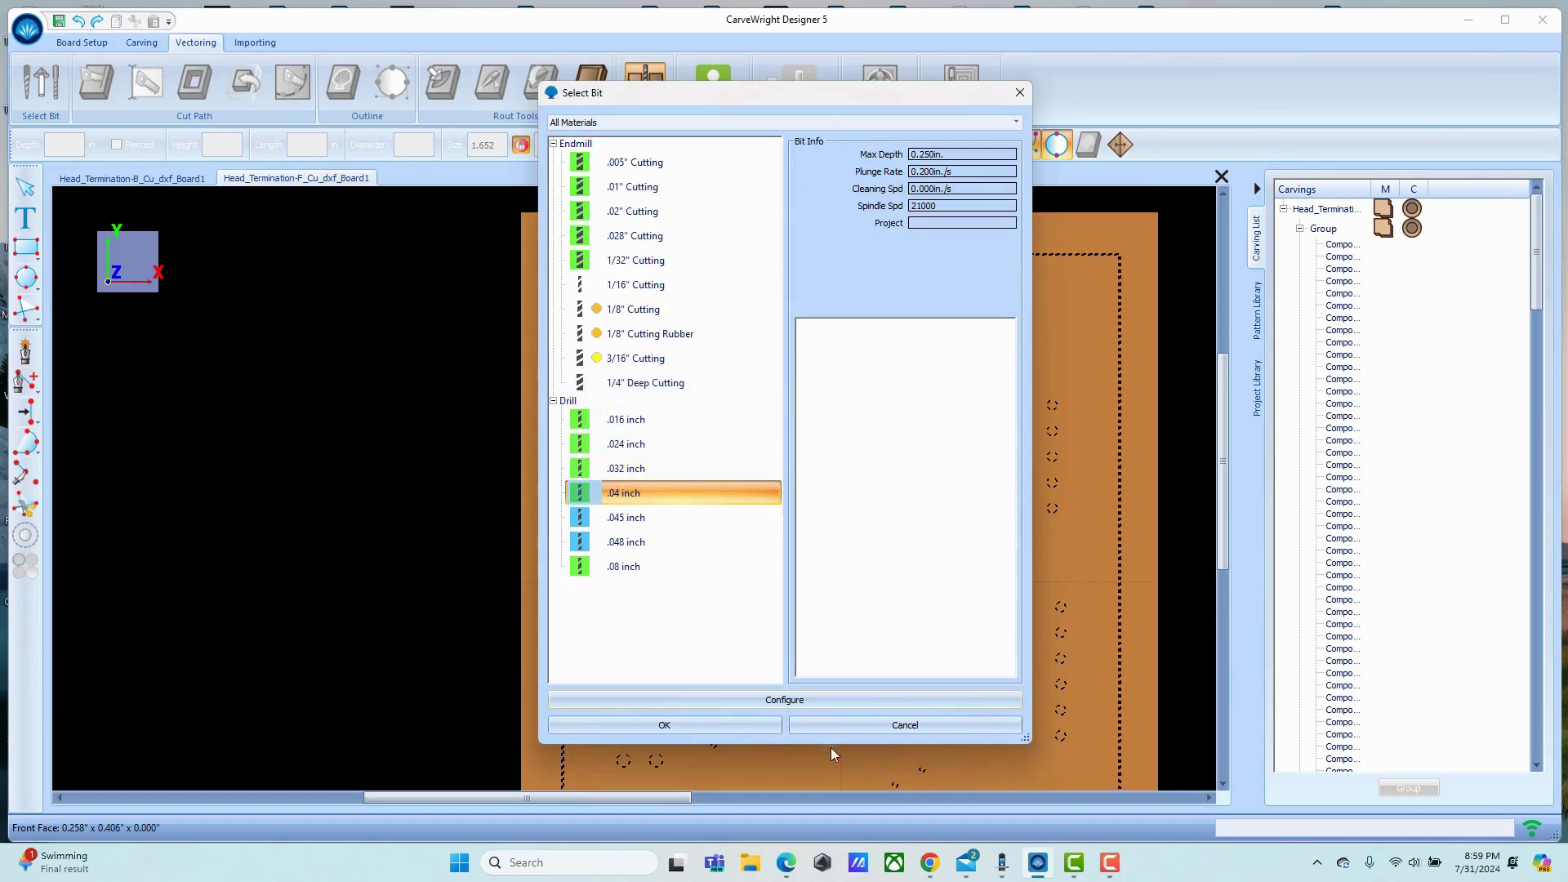
{"action": "left_click", "coordinate": [665, 726]}
{"action": "left_click_drag", "start_coordinate": [782, 394], "coordinate": [748, 393]}
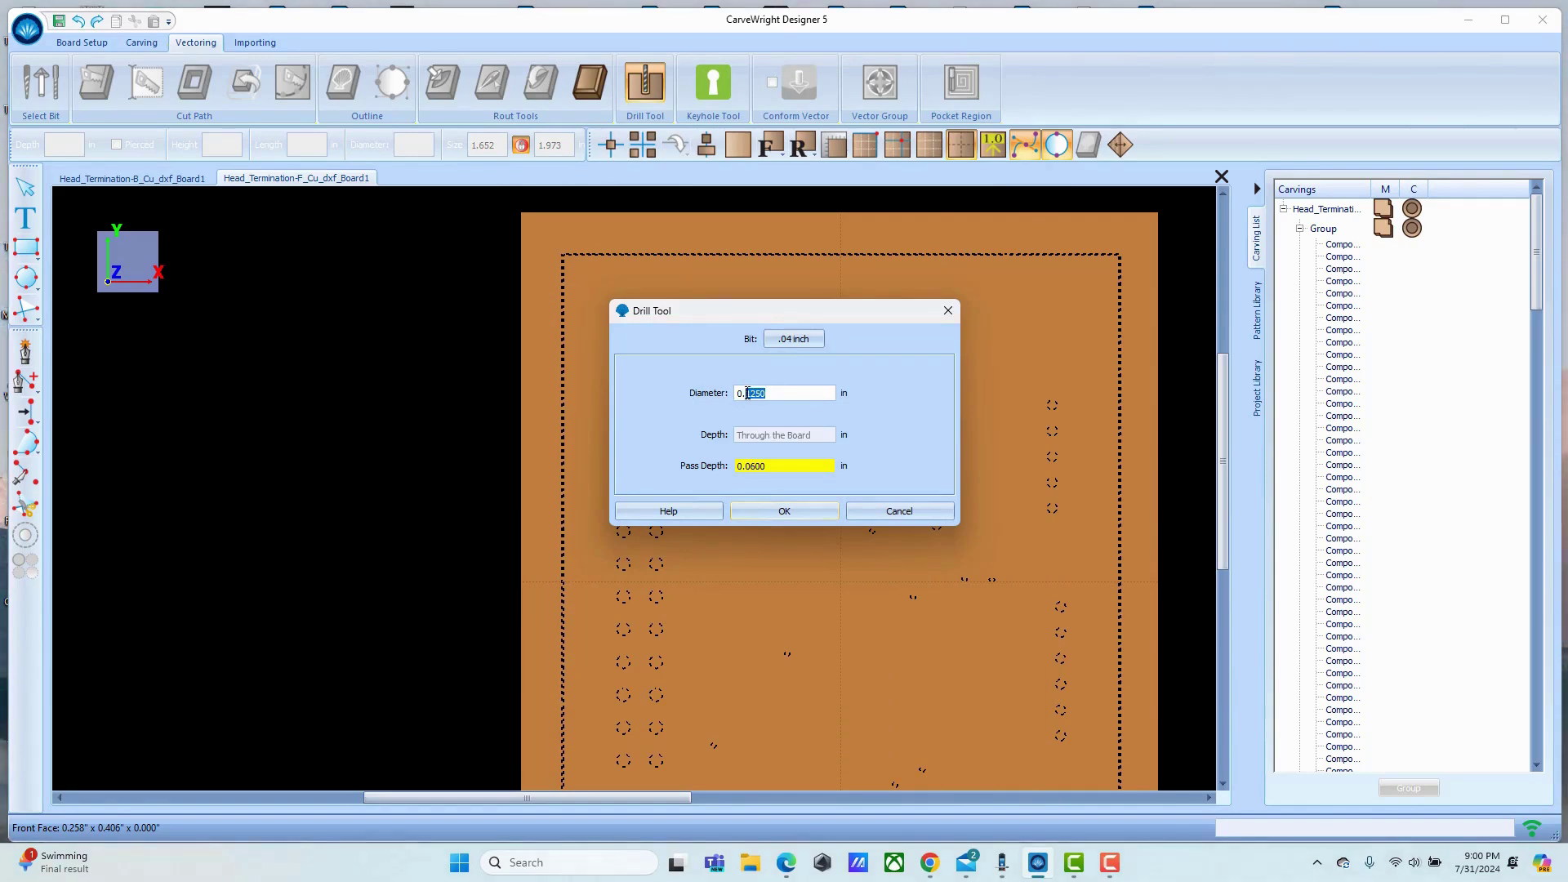
{"action": "key", "text": "BackSpace"}
{"action": "type", "text": "04"}
Place the 0.04 in drill hole on the board.
{"action": "left_click", "coordinate": [784, 511]}
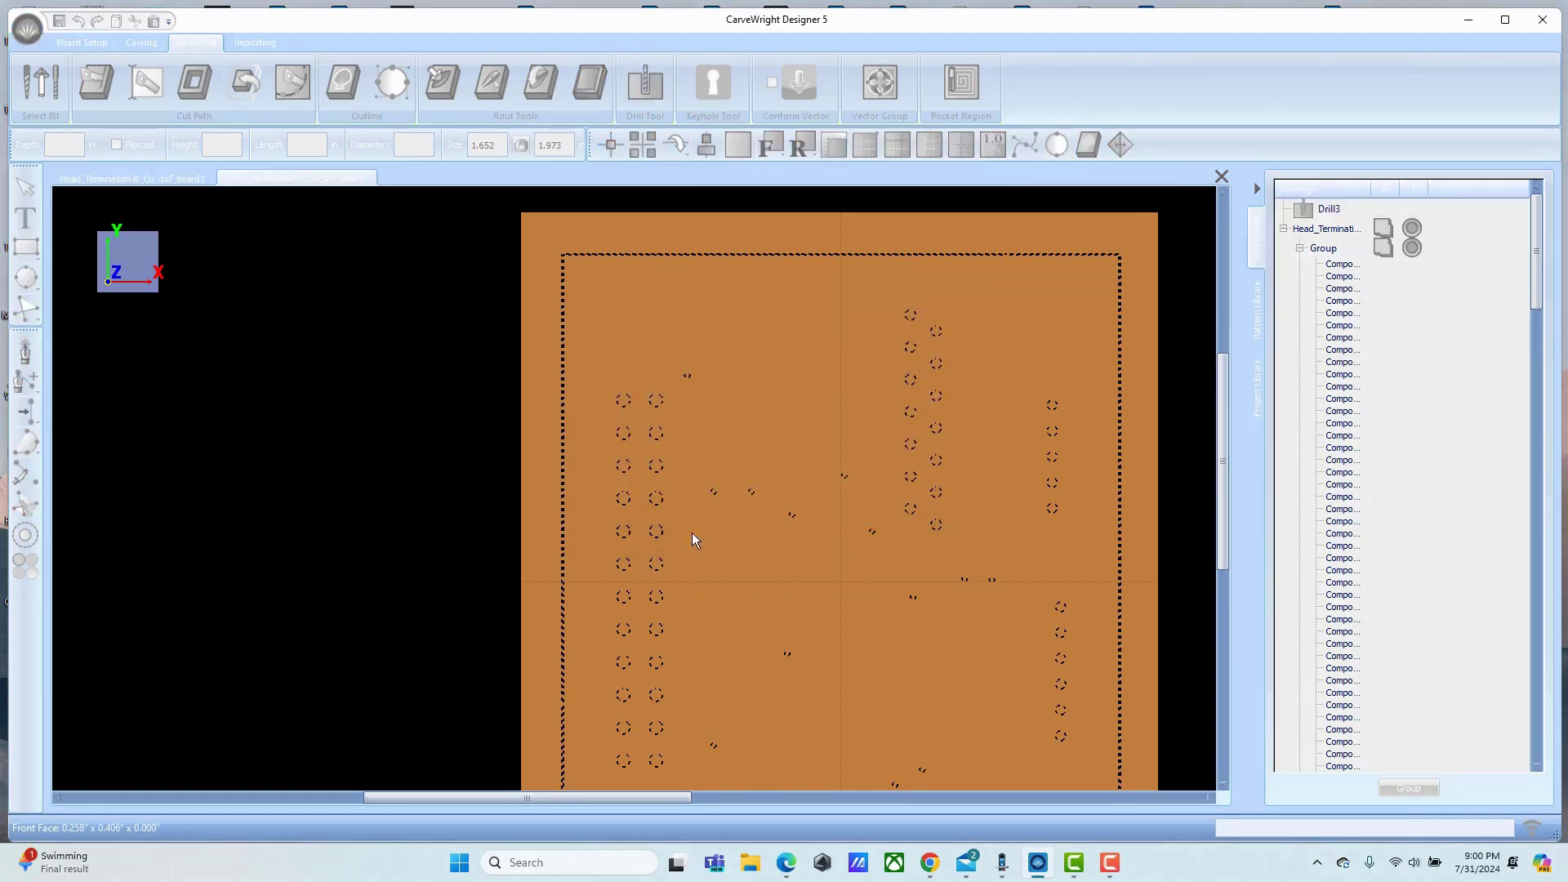
{"action": "scroll", "coordinate": [652, 500], "scroll_direction": "down", "scroll_amount": 3}
{"action": "scroll", "coordinate": [652, 556], "scroll_direction": "up", "scroll_amount": 1}
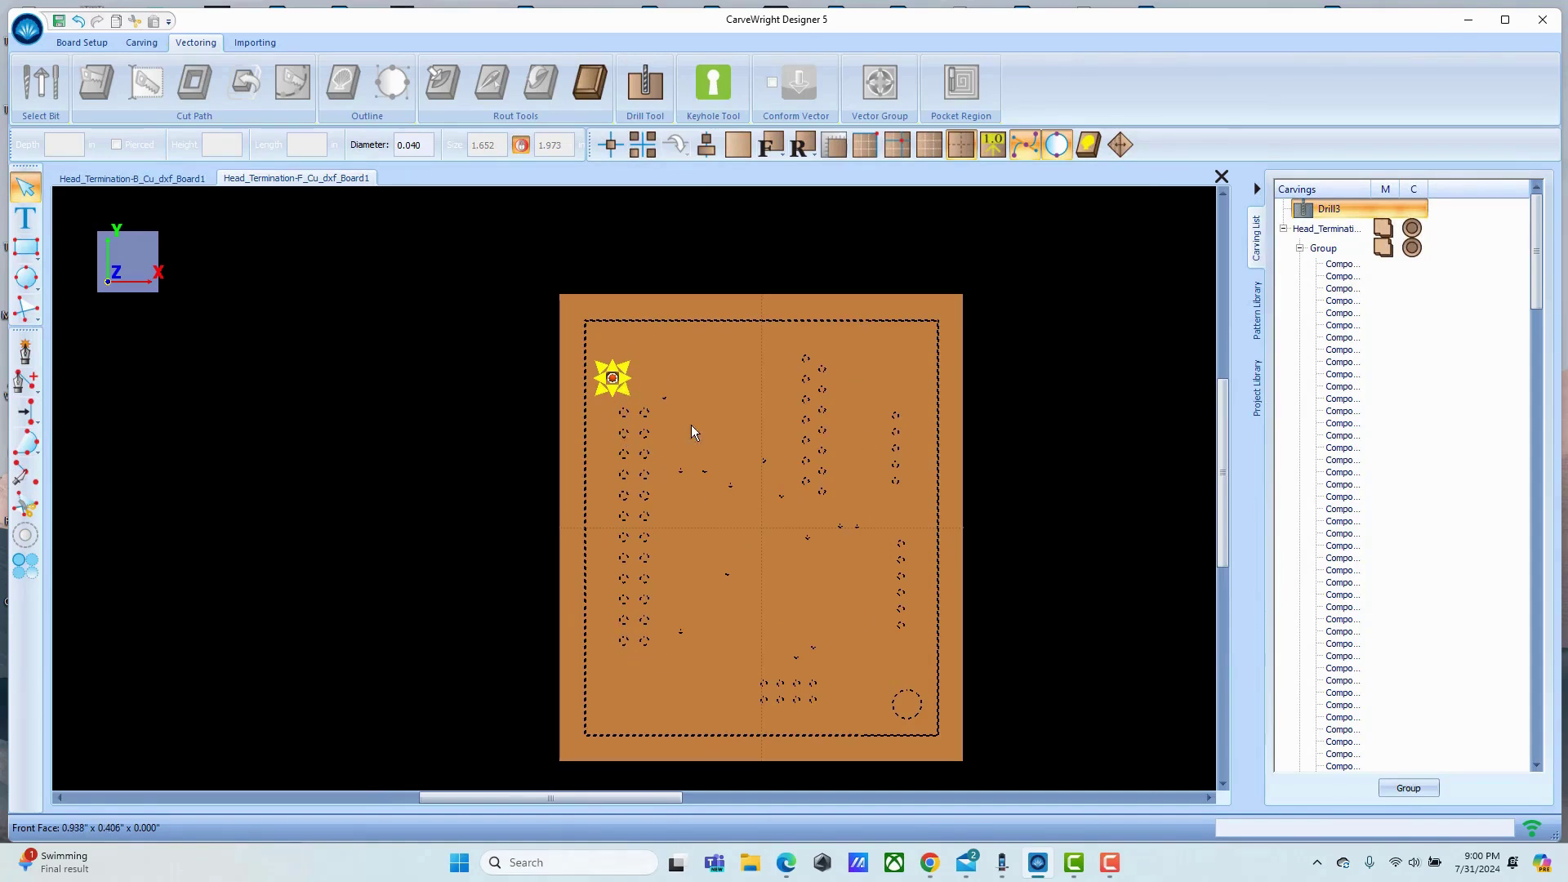
Array the drill: 1 horizontal copy at .1 spacing, 11 vertical copies at .2 spacing.
{"action": "left_click", "coordinate": [26, 565]}
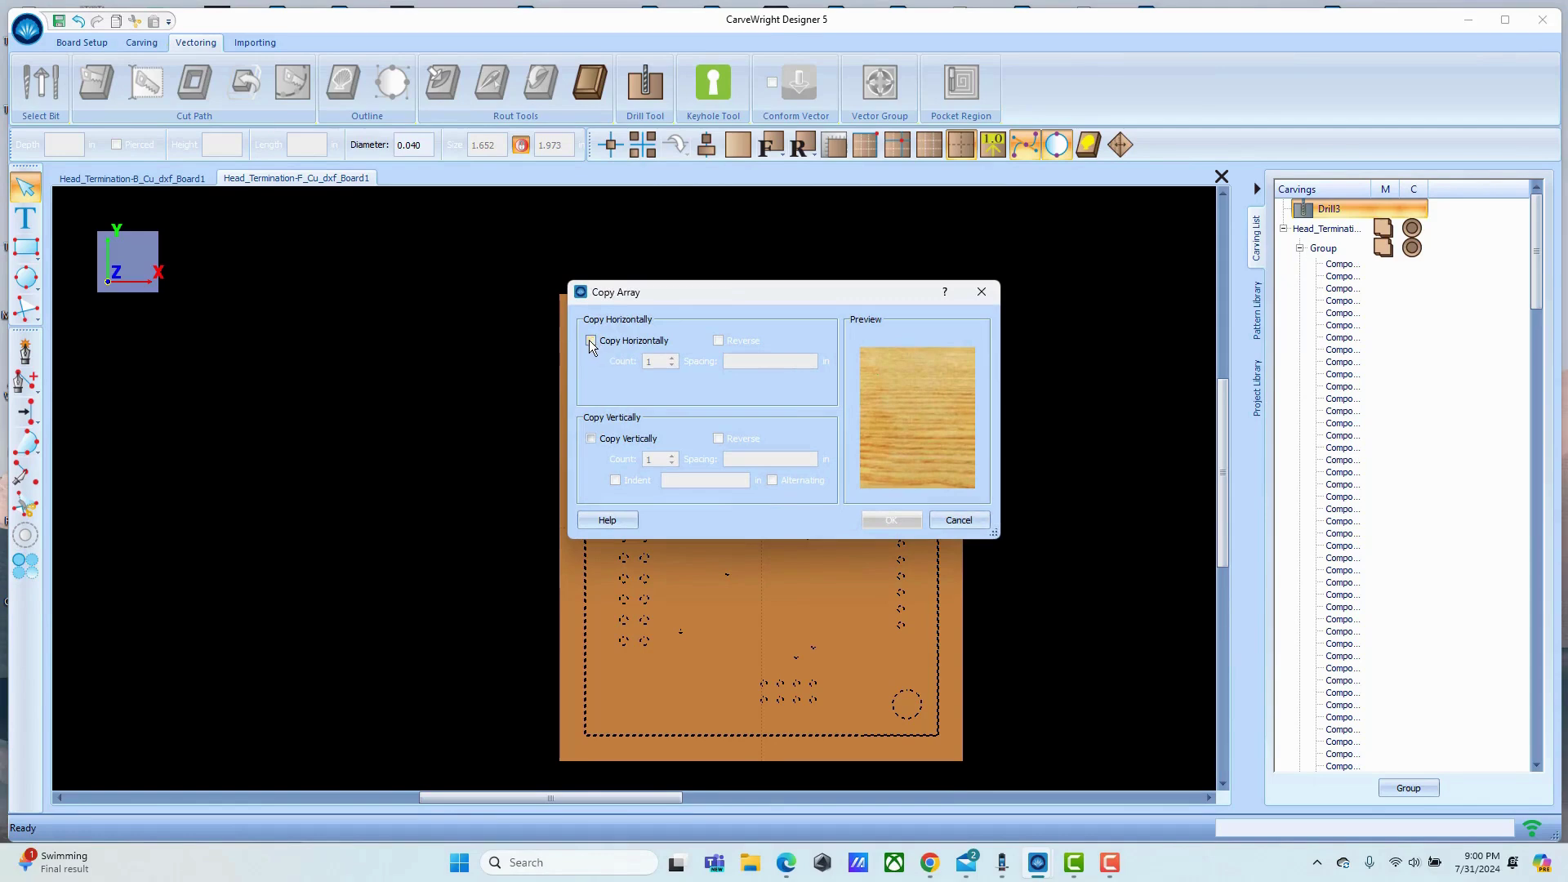
{"action": "left_click", "coordinate": [590, 341]}
{"action": "left_click", "coordinate": [732, 361]}
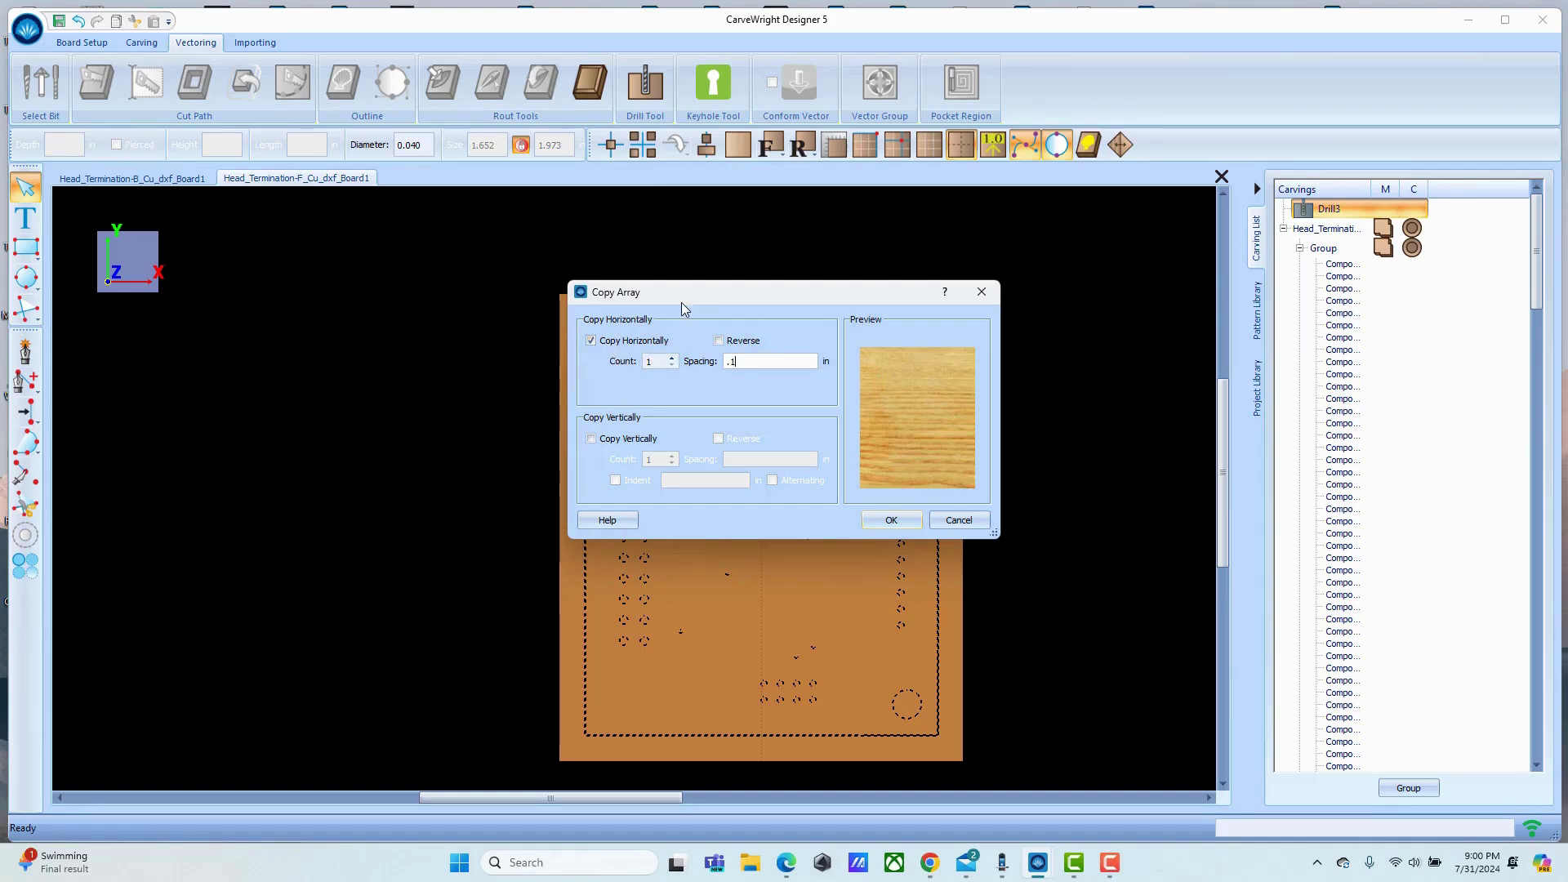
{"action": "left_click_drag", "start_coordinate": [685, 307], "coordinate": [800, 312]}
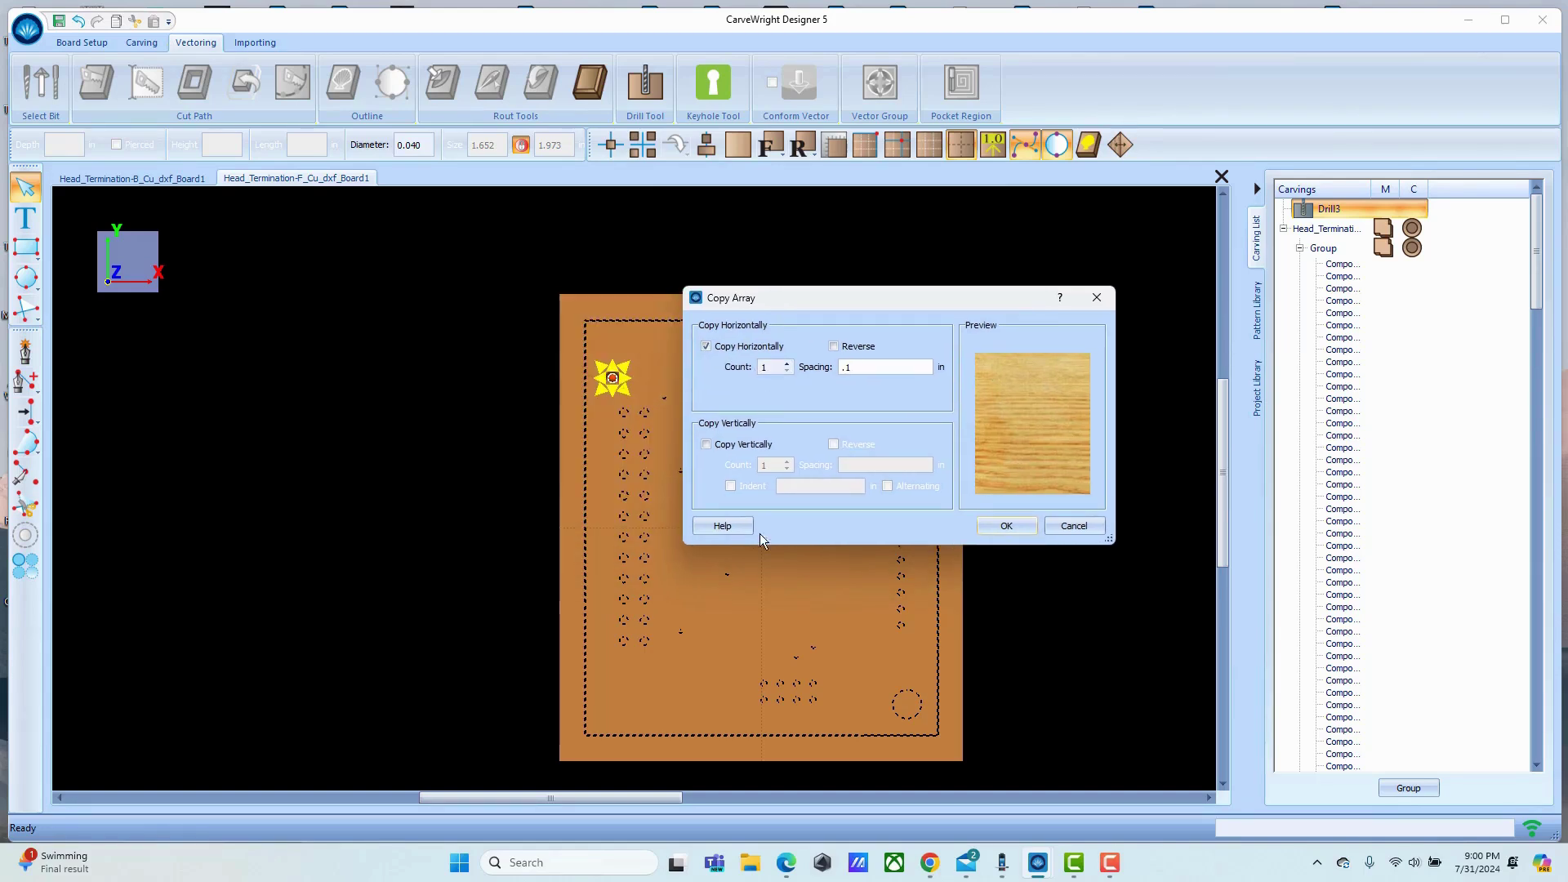
{"action": "left_click", "coordinate": [706, 444]}
{"action": "left_click", "coordinate": [768, 466]}
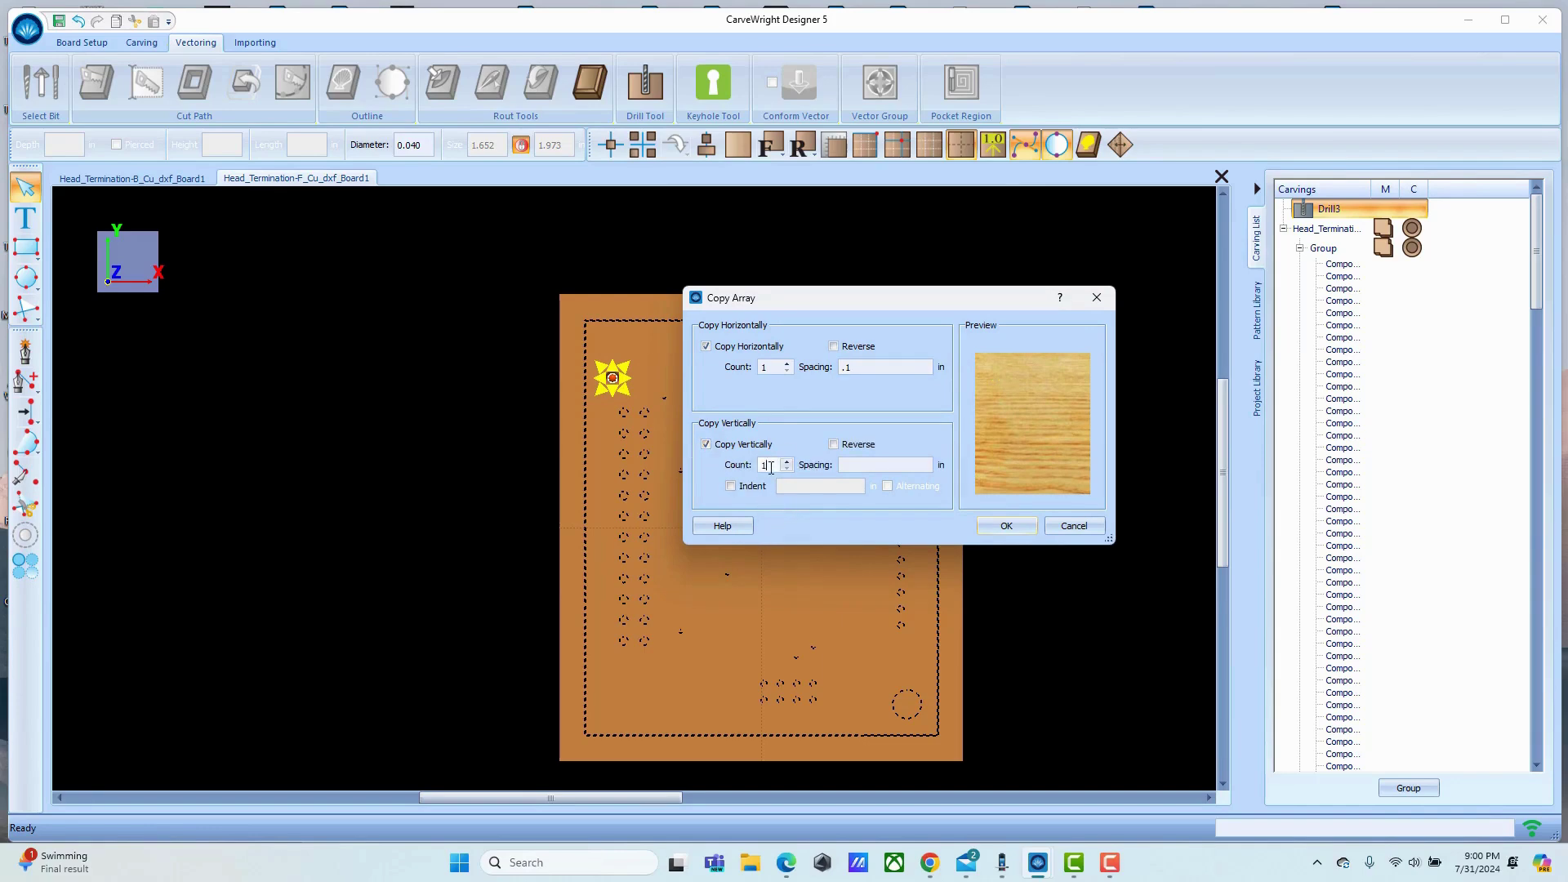
{"action": "double_click", "coordinate": [769, 465]}
{"action": "left_click", "coordinate": [769, 464]}
{"action": "type", "text": "1"}
{"action": "left_click", "coordinate": [853, 464]}
{"action": "type", "text": ".2"}
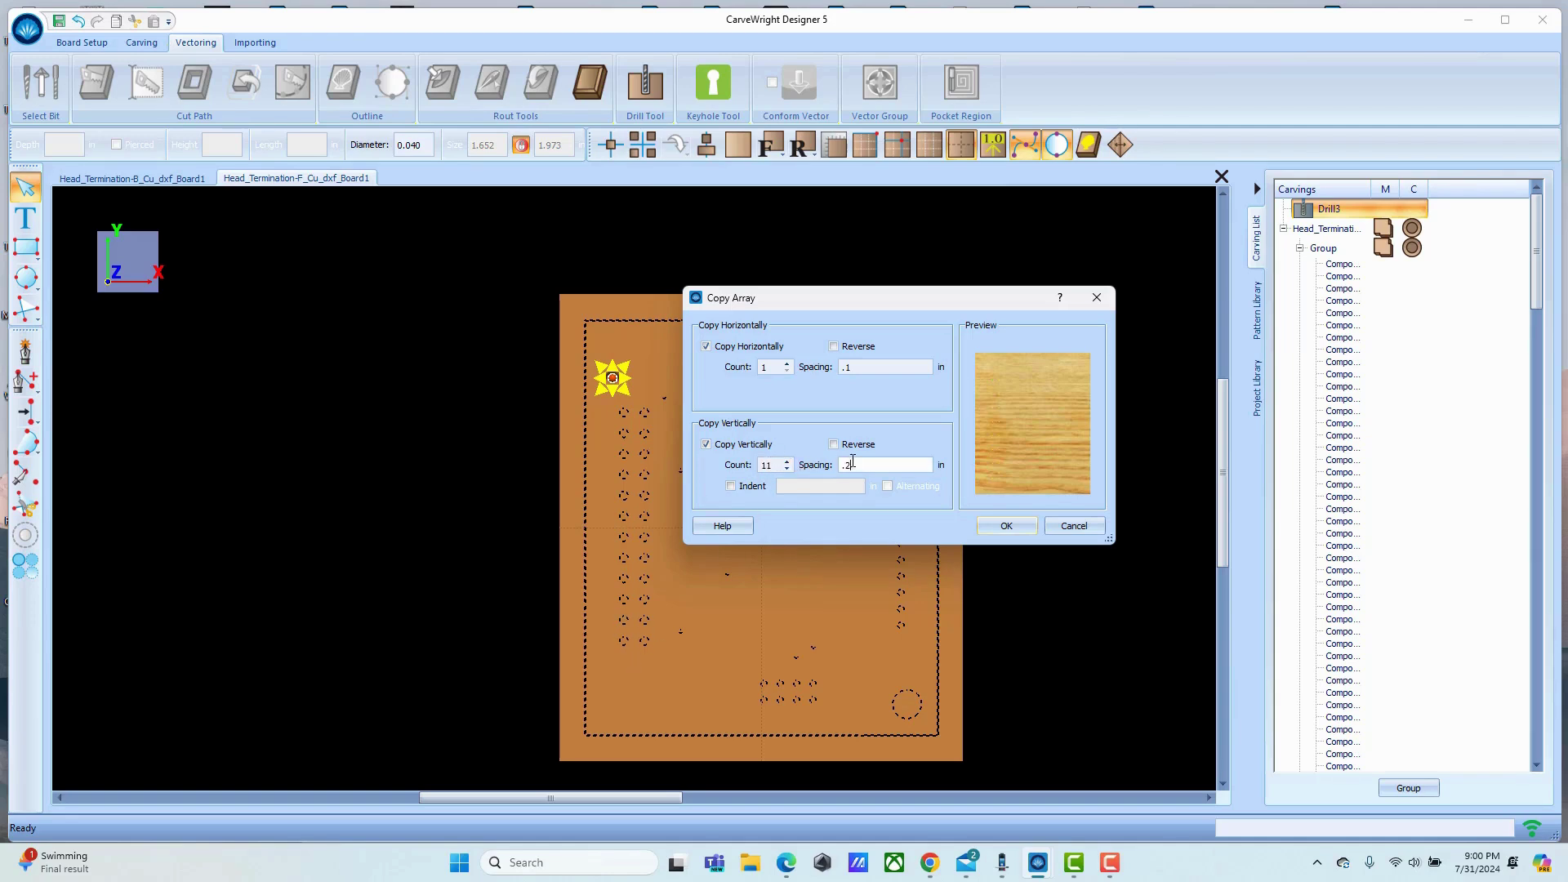
{"action": "type", "text": "1"}
{"action": "left_click", "coordinate": [1015, 527]}
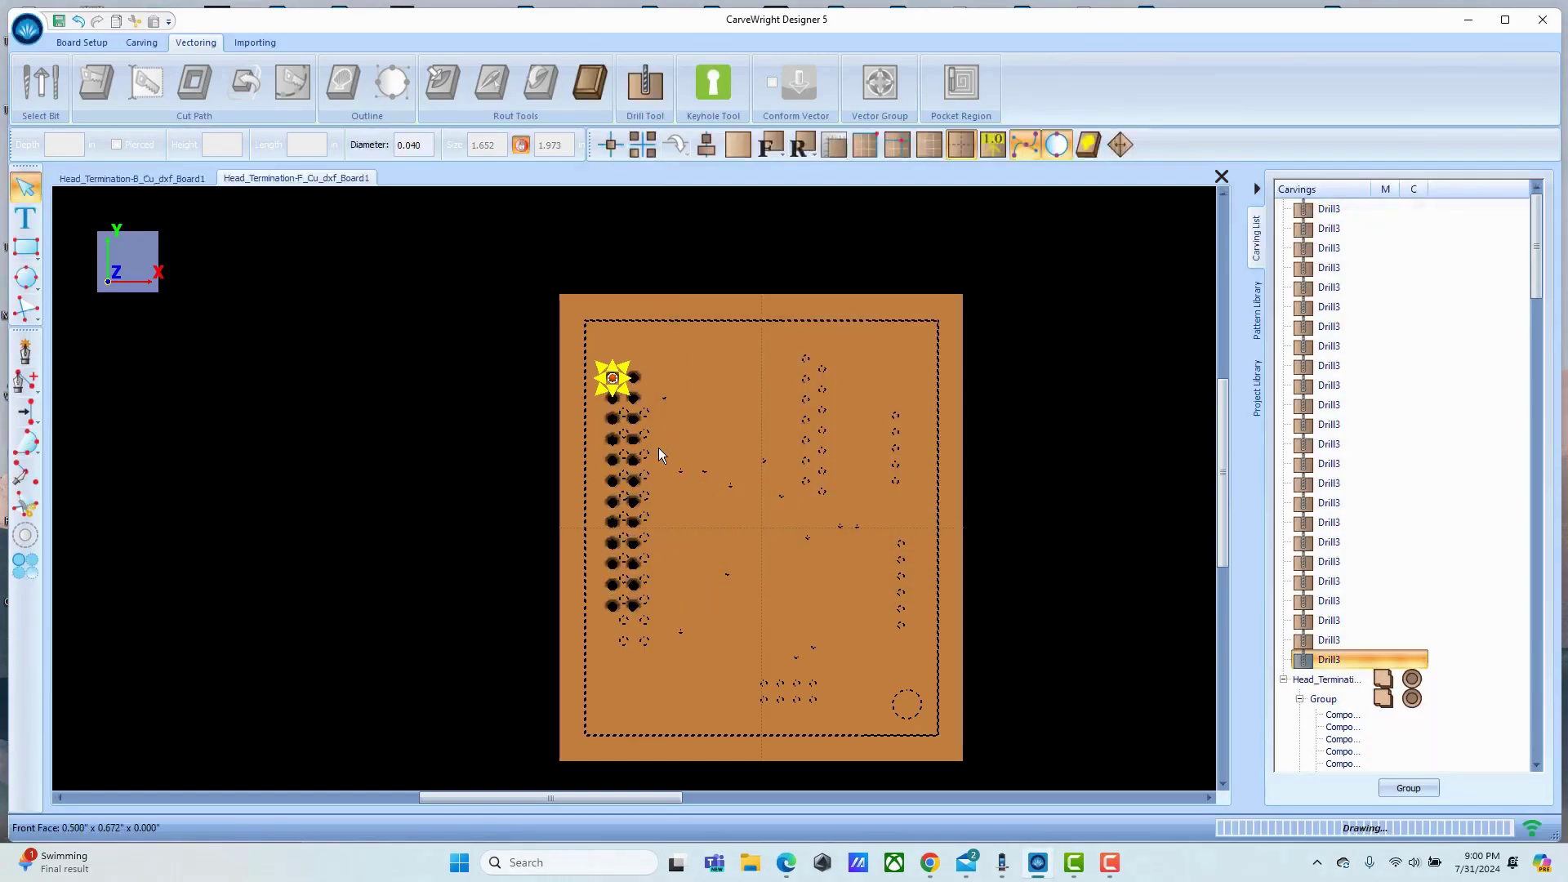
Render the traces with the two drill-hole columns, then select the board's dashed outline.
{"action": "scroll", "coordinate": [684, 517], "scroll_direction": "down", "scroll_amount": 3}
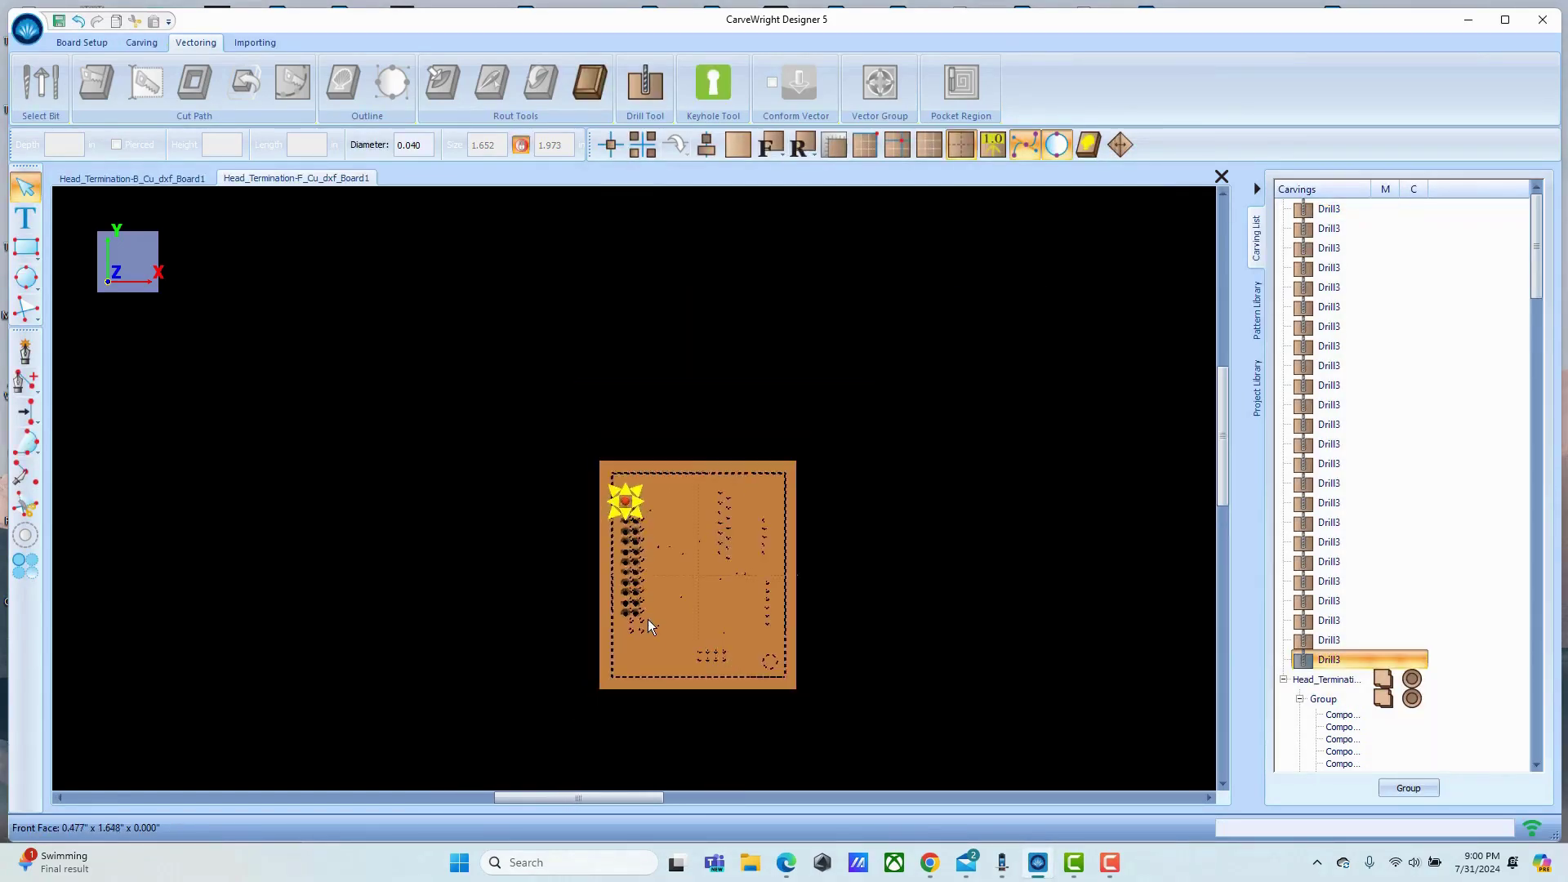
{"action": "scroll", "coordinate": [645, 609], "scroll_direction": "up", "scroll_amount": 6}
{"action": "scroll", "coordinate": [620, 500], "scroll_direction": "down", "scroll_amount": 3}
{"action": "scroll", "coordinate": [571, 243], "scroll_direction": "up", "scroll_amount": 5}
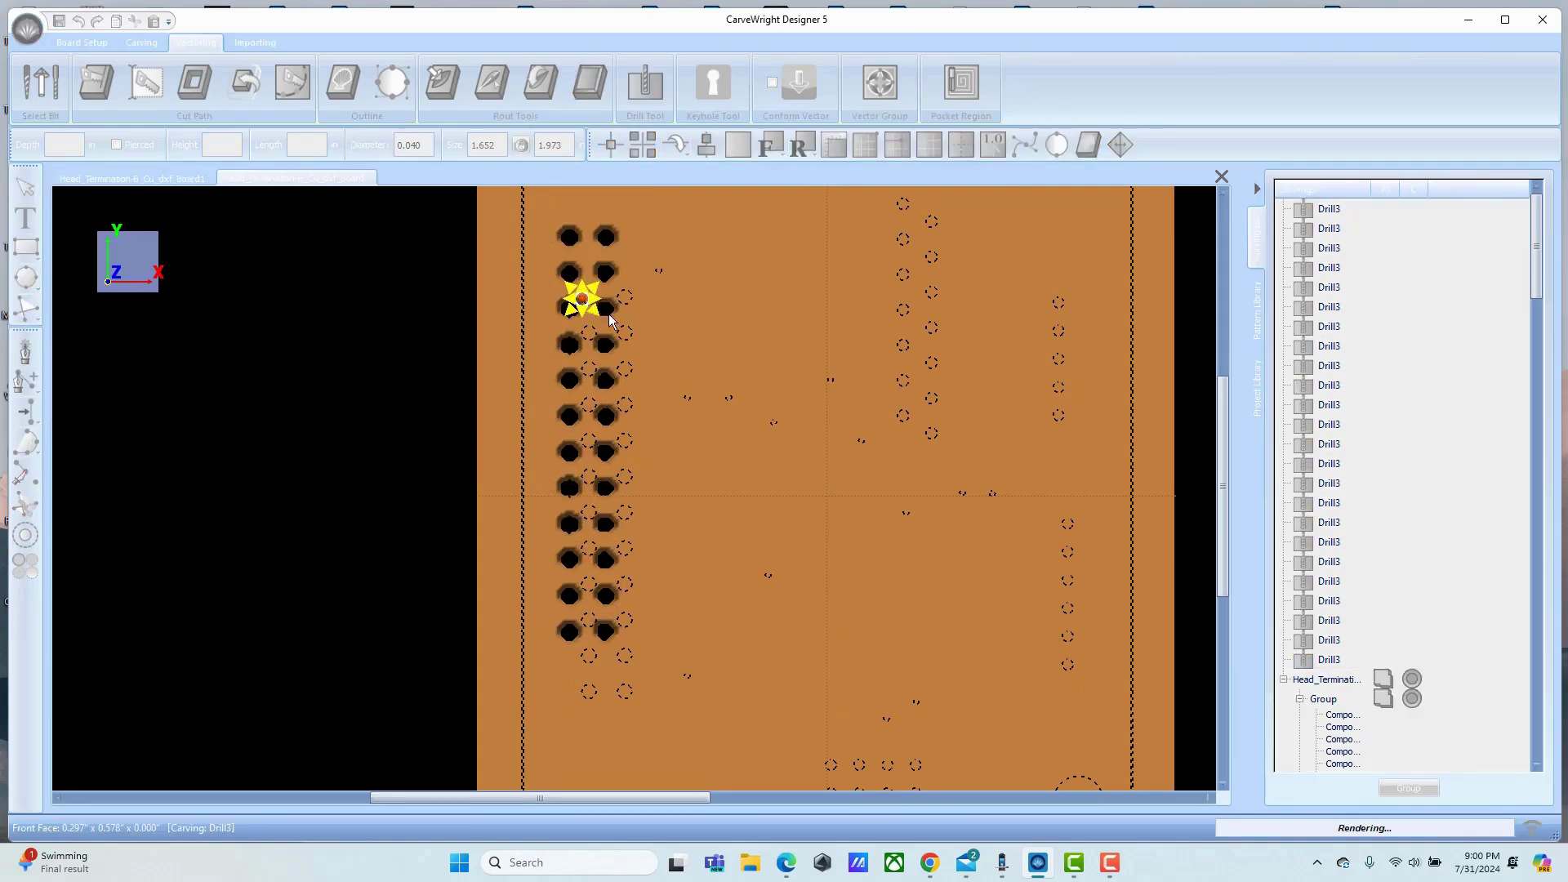
{"action": "scroll", "coordinate": [703, 335], "scroll_direction": "up", "scroll_amount": 2}
{"action": "scroll", "coordinate": [608, 332], "scroll_direction": "up", "scroll_amount": 2}
{"action": "scroll", "coordinate": [564, 307], "scroll_direction": "down", "scroll_amount": 1}
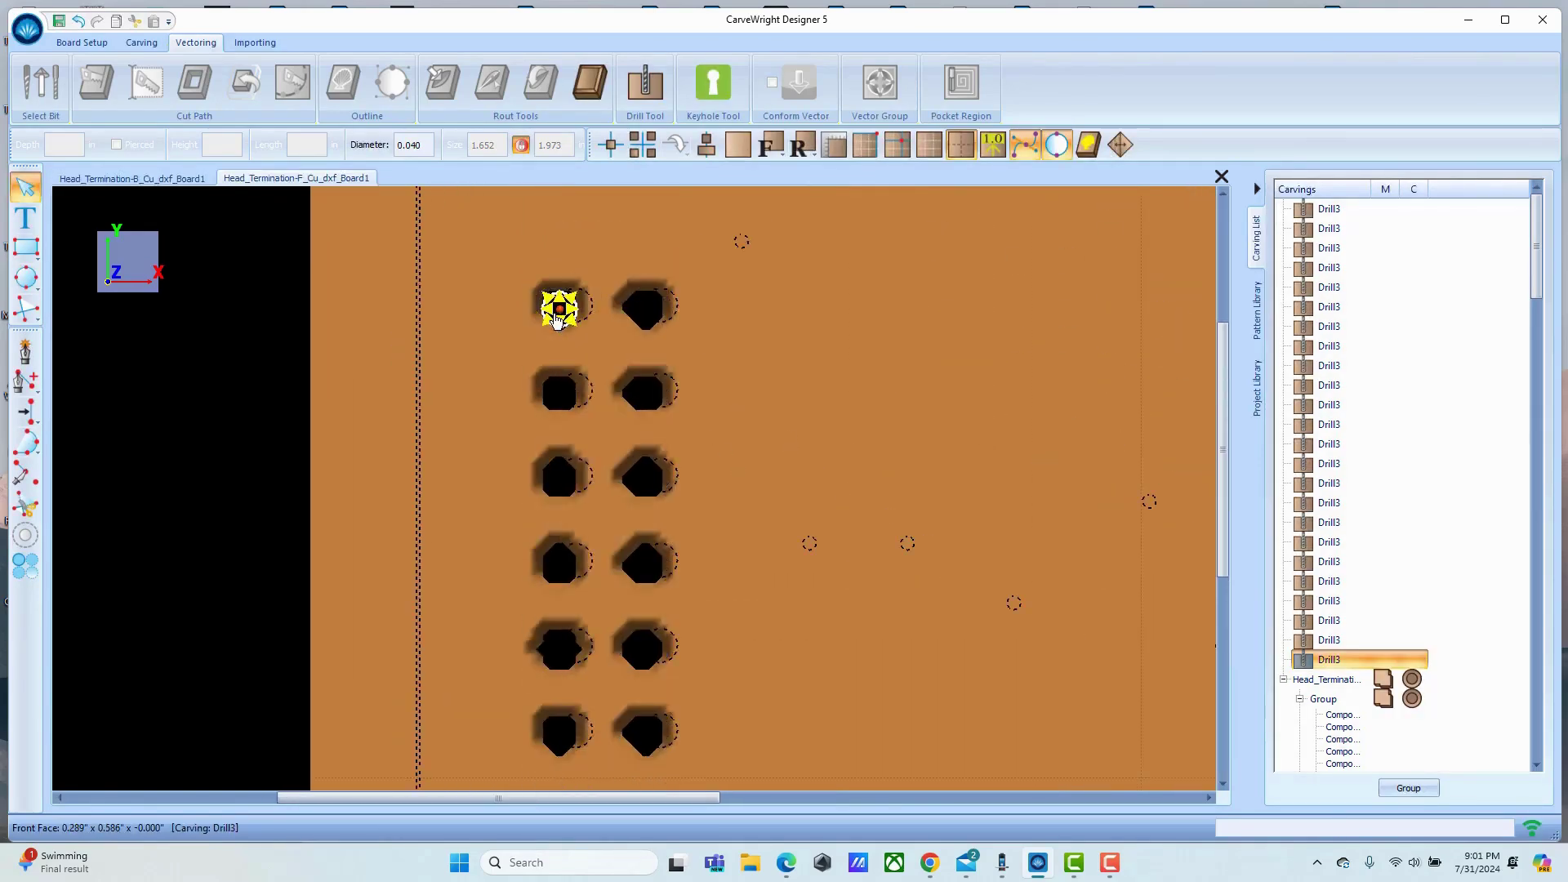
{"action": "scroll", "coordinate": [570, 326], "scroll_direction": "up", "scroll_amount": 1}
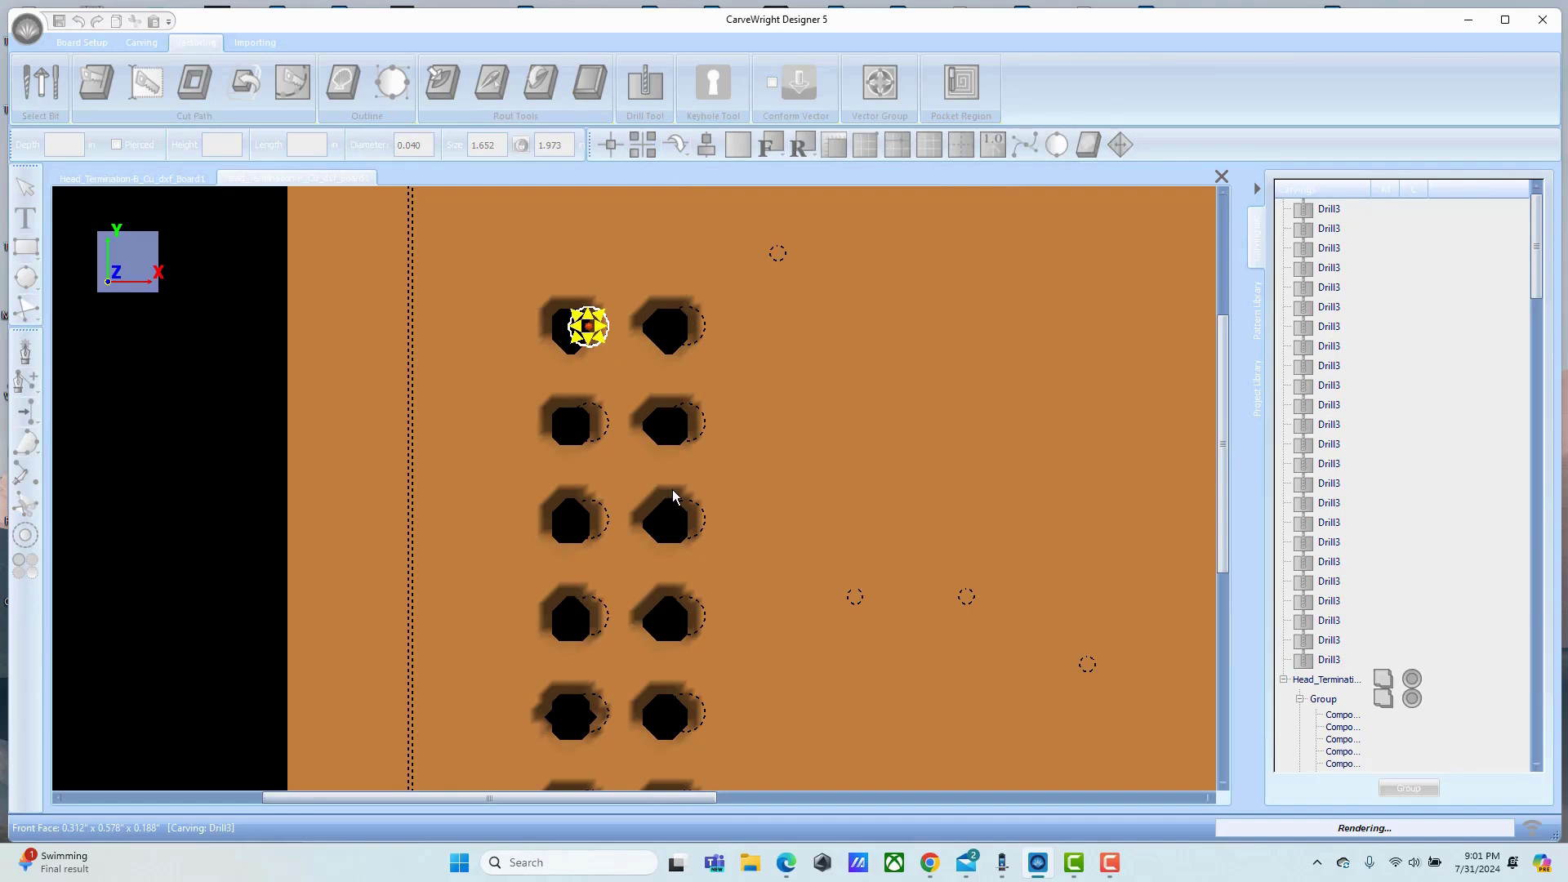
{"action": "scroll", "coordinate": [703, 482], "scroll_direction": "down", "scroll_amount": 3}
{"action": "scroll", "coordinate": [709, 482], "scroll_direction": "down", "scroll_amount": 4}
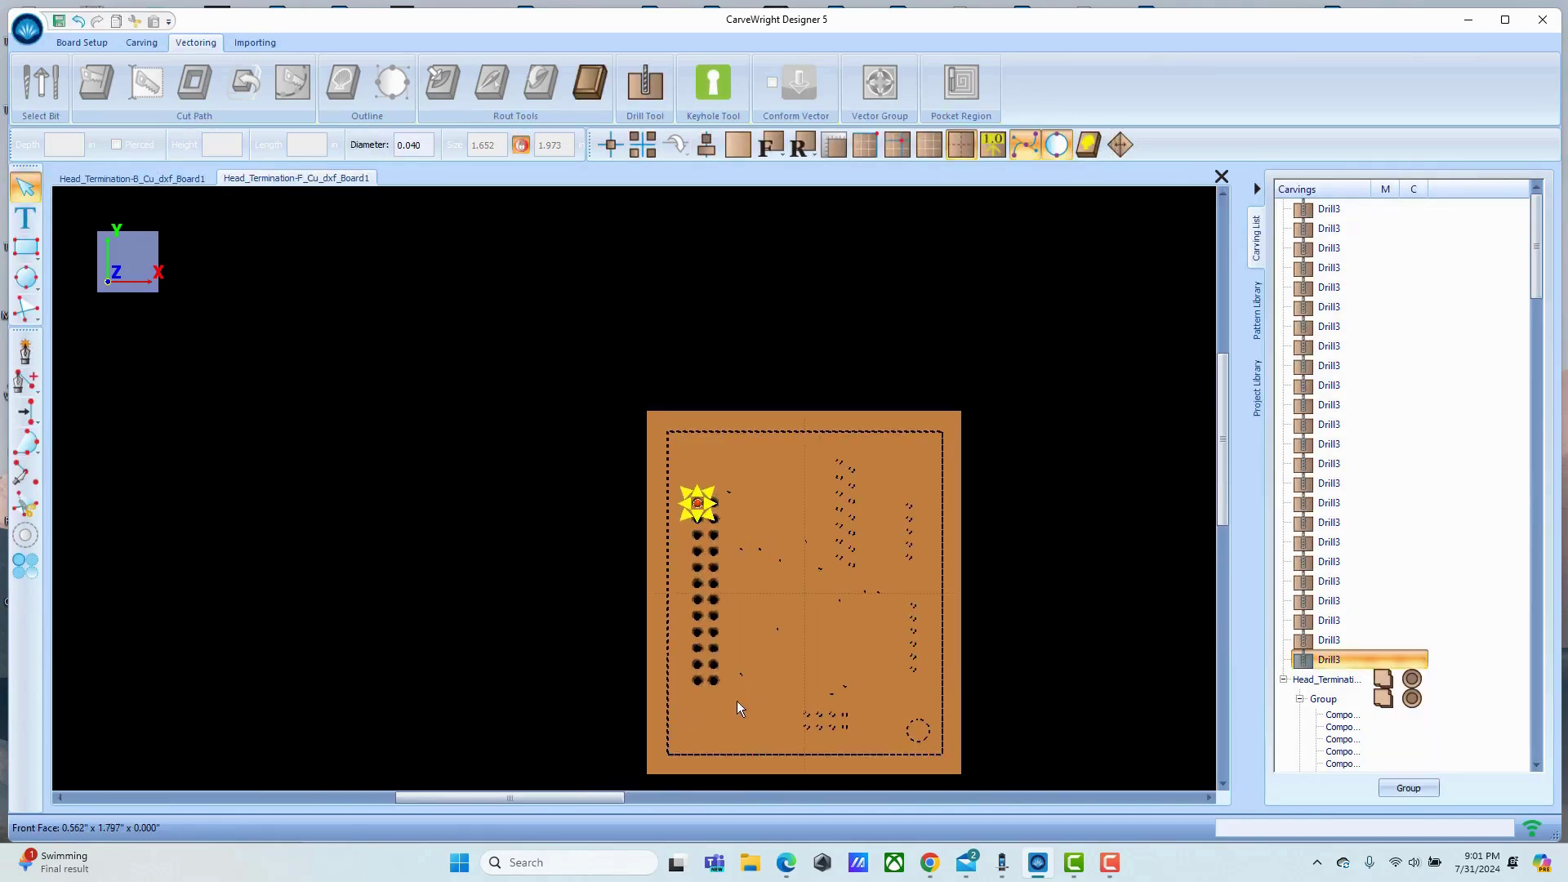
{"action": "scroll", "coordinate": [739, 654], "scroll_direction": "up", "scroll_amount": 3}
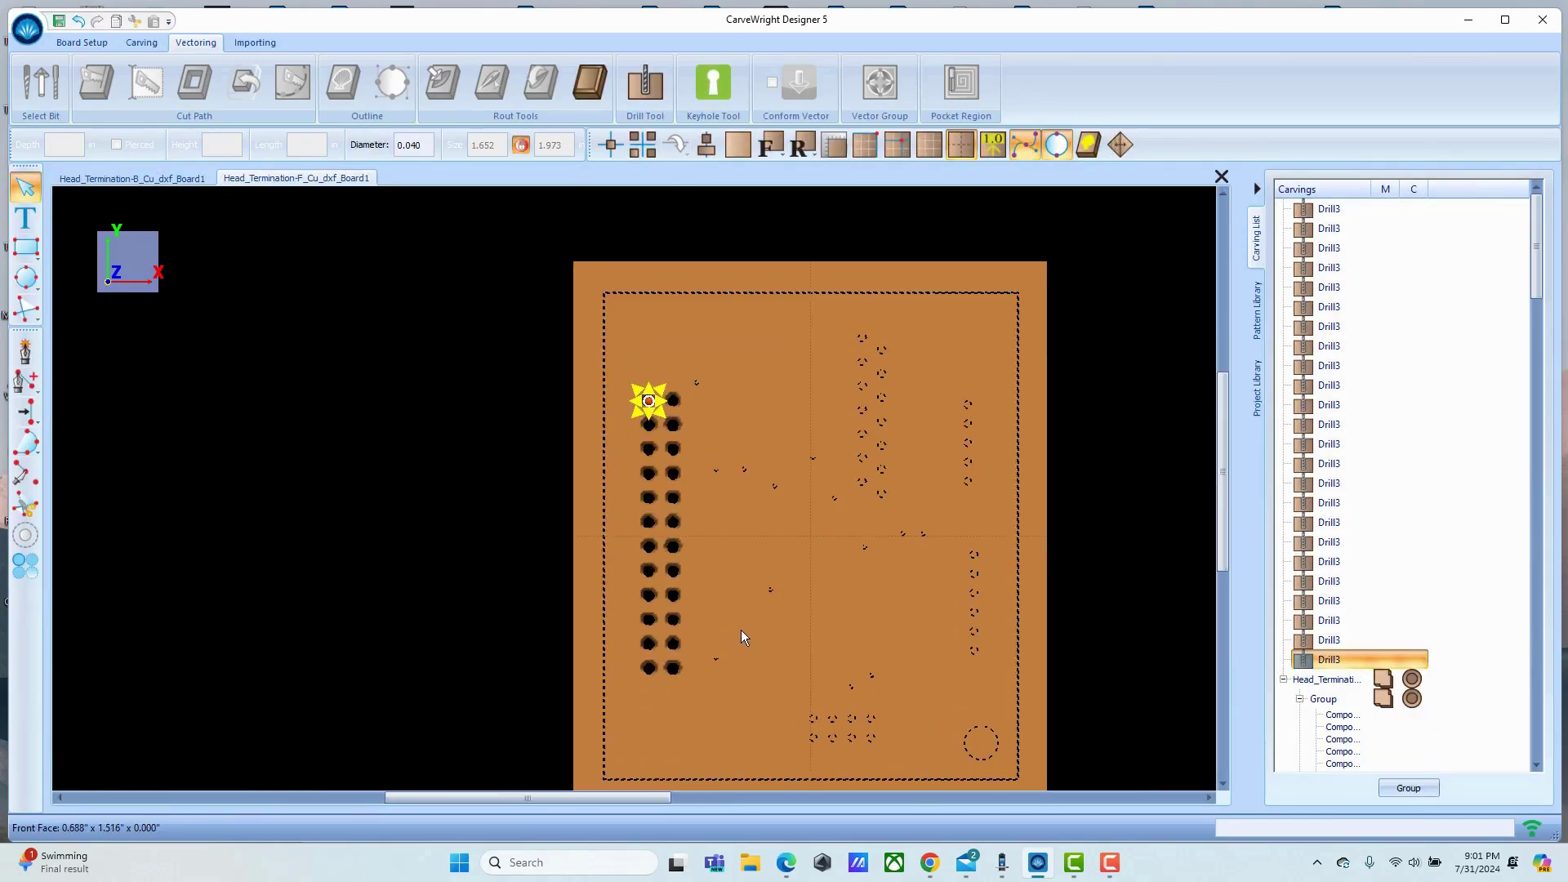
{"action": "left_click", "coordinate": [1122, 146]}
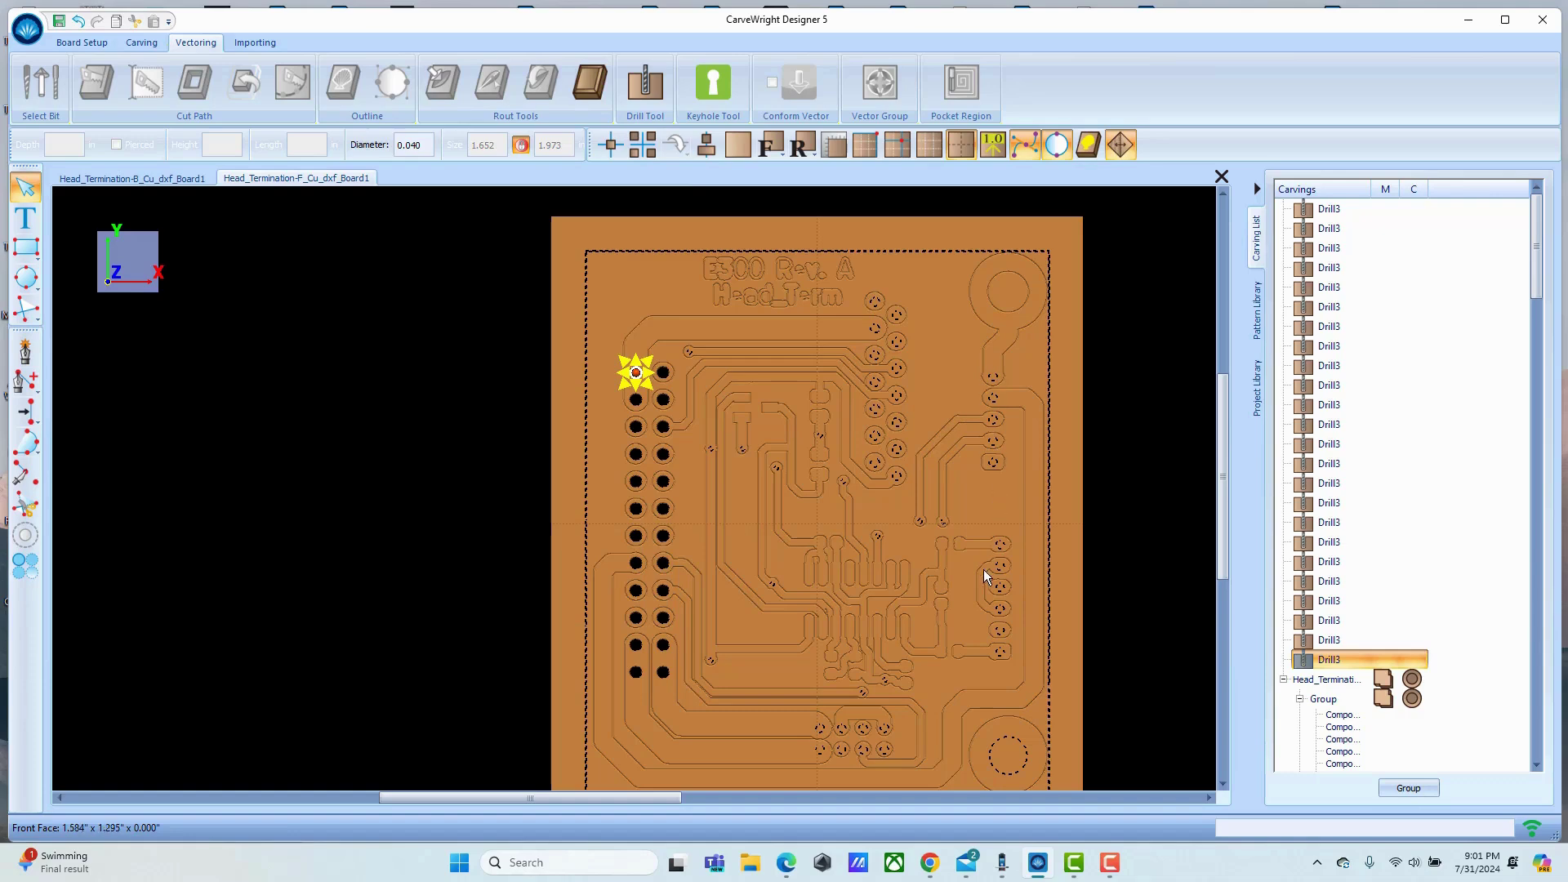
{"action": "left_click", "coordinate": [565, 247]}
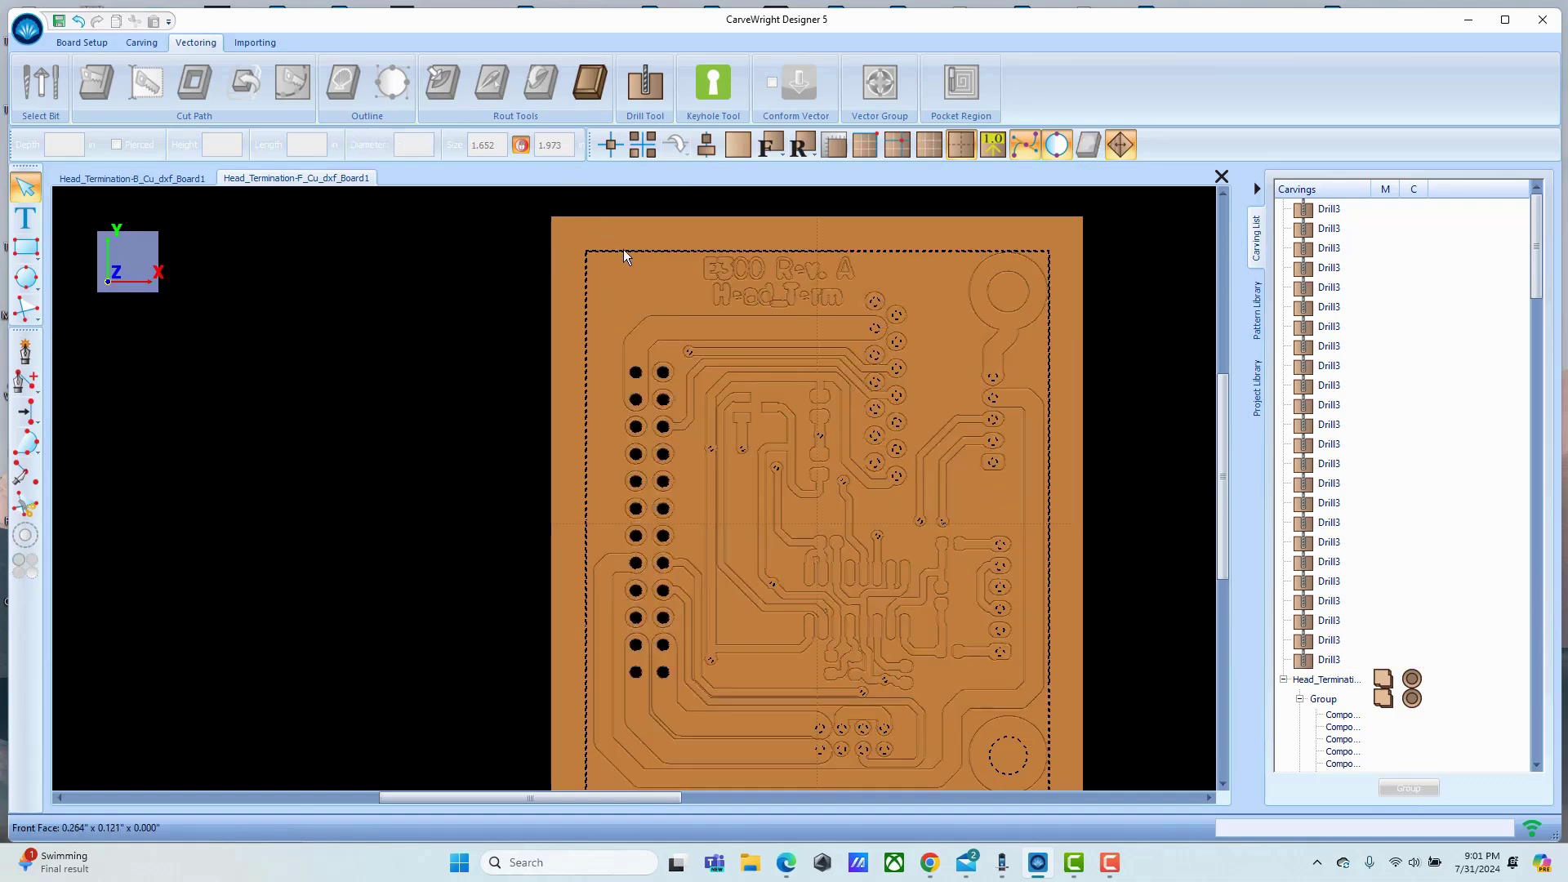
{"action": "left_click", "coordinate": [624, 250]}
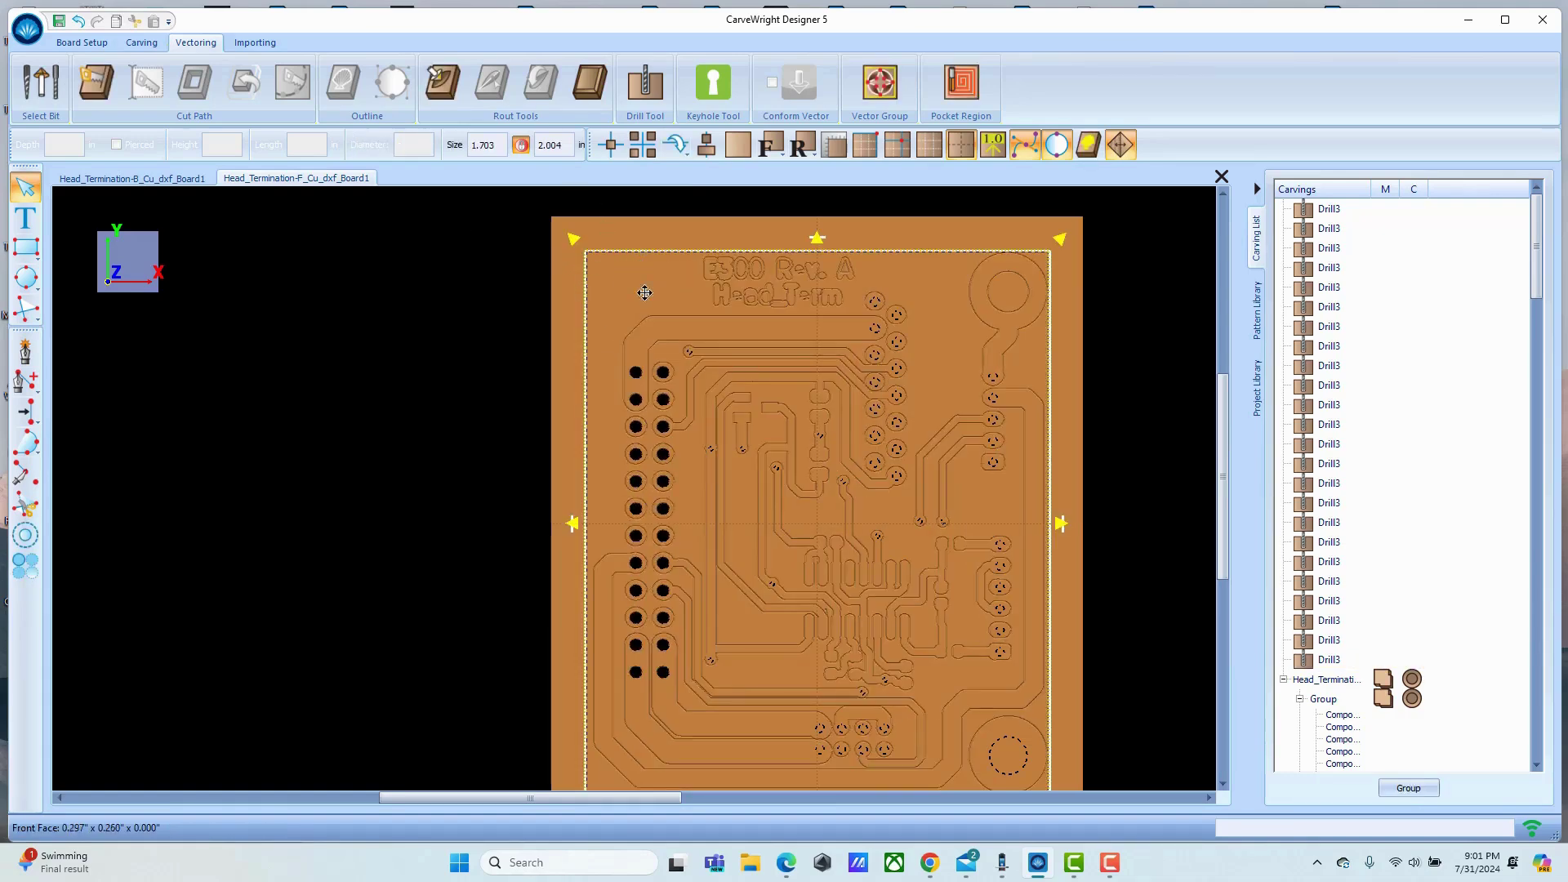
Add an outside cut-out using the 1/16" Cutting bit, flipped outward, with 0.02 in pass depth.
{"action": "left_click", "coordinate": [94, 82]}
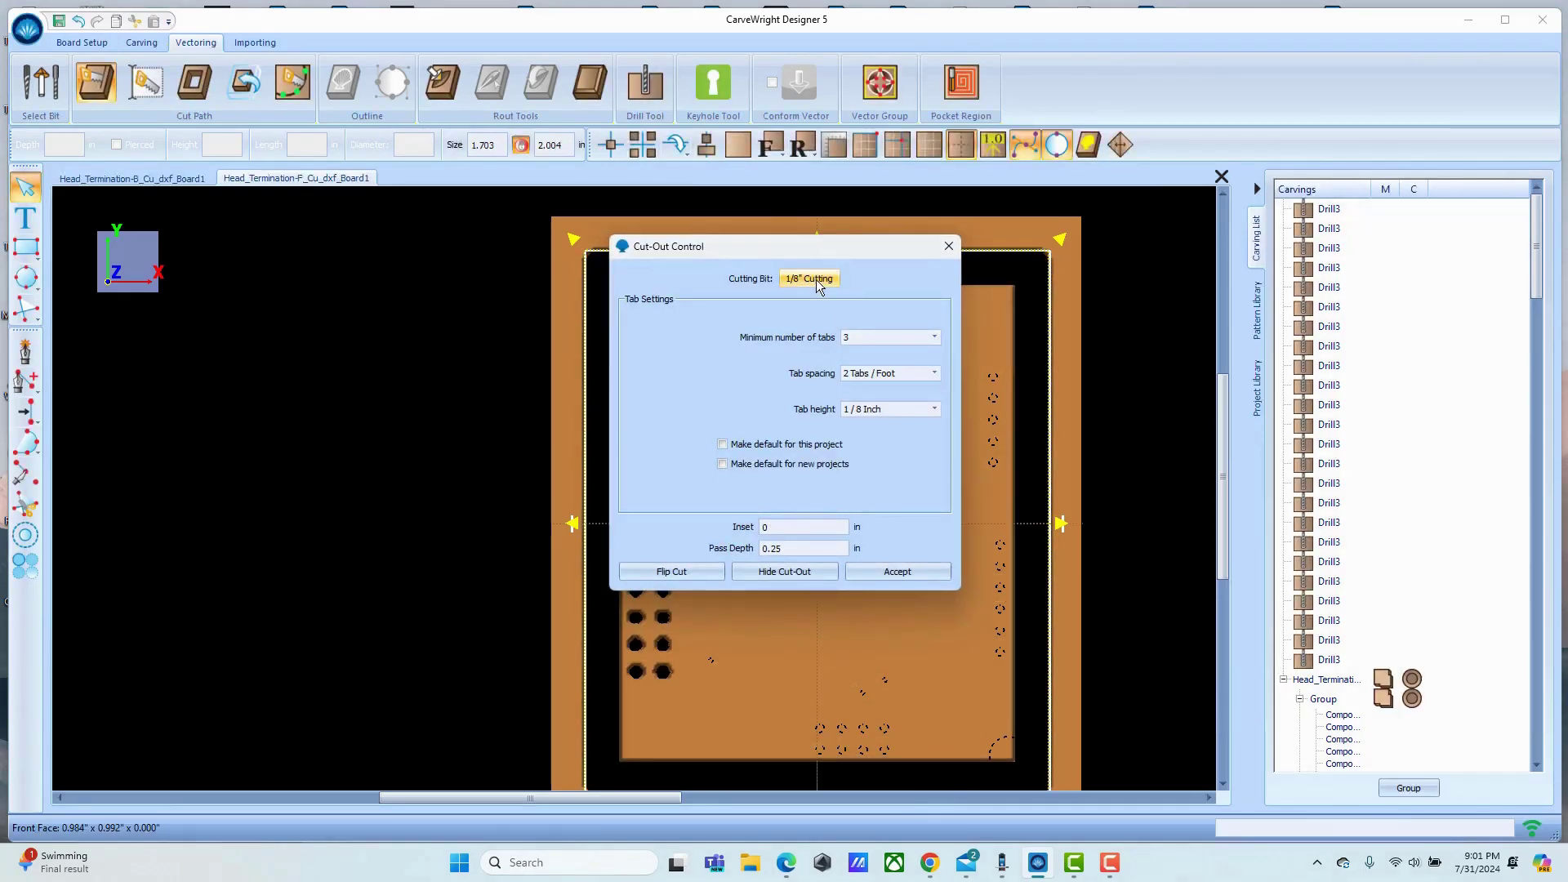
{"action": "left_click", "coordinate": [810, 278]}
{"action": "left_click", "coordinate": [616, 287]}
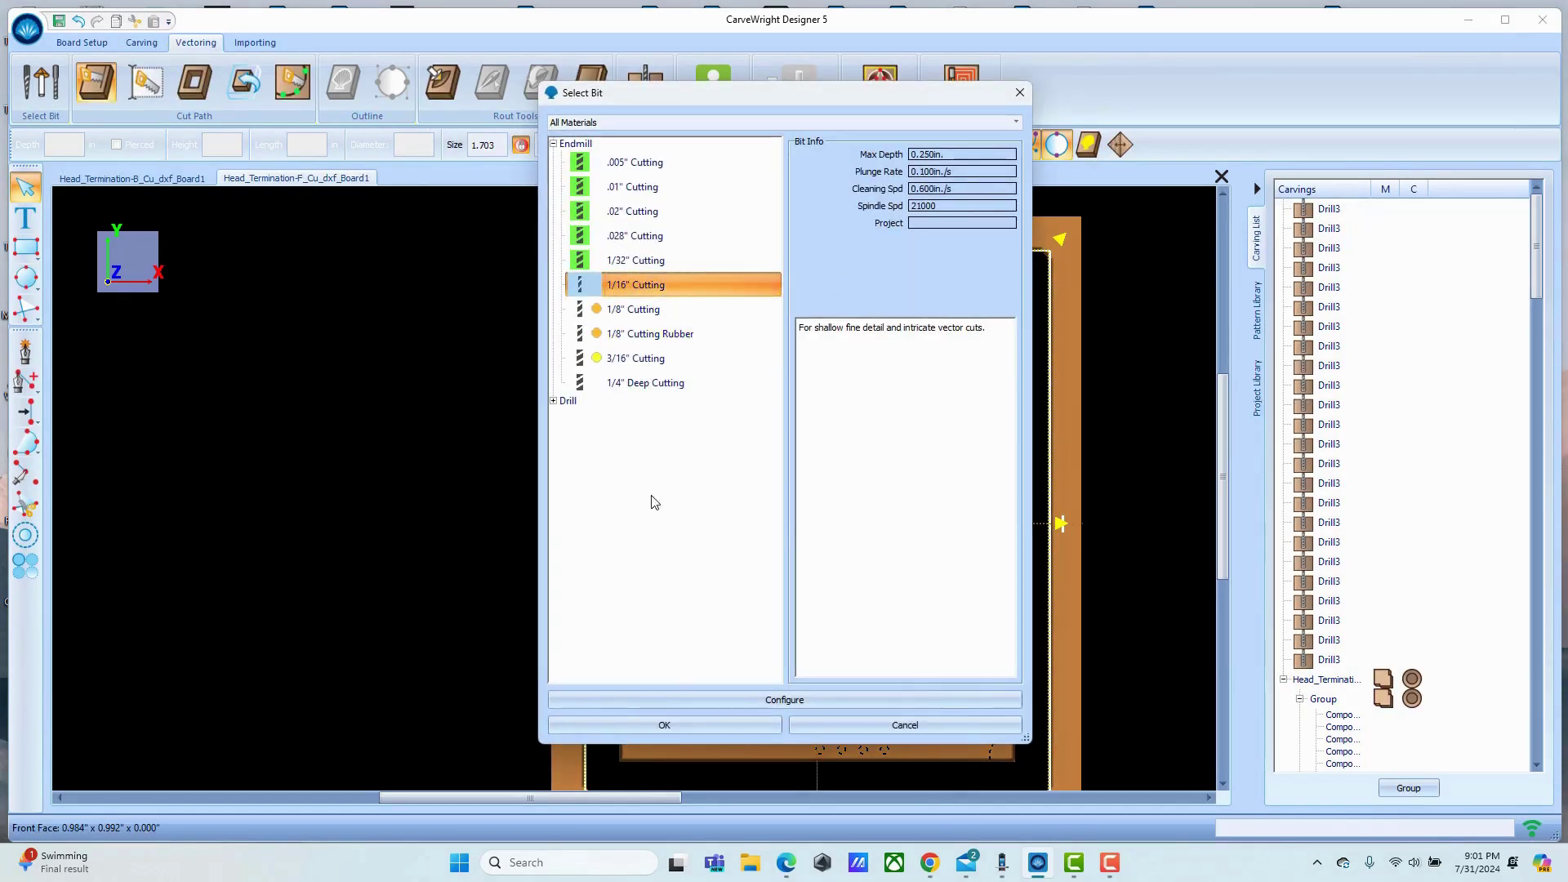
{"action": "left_click", "coordinate": [683, 728]}
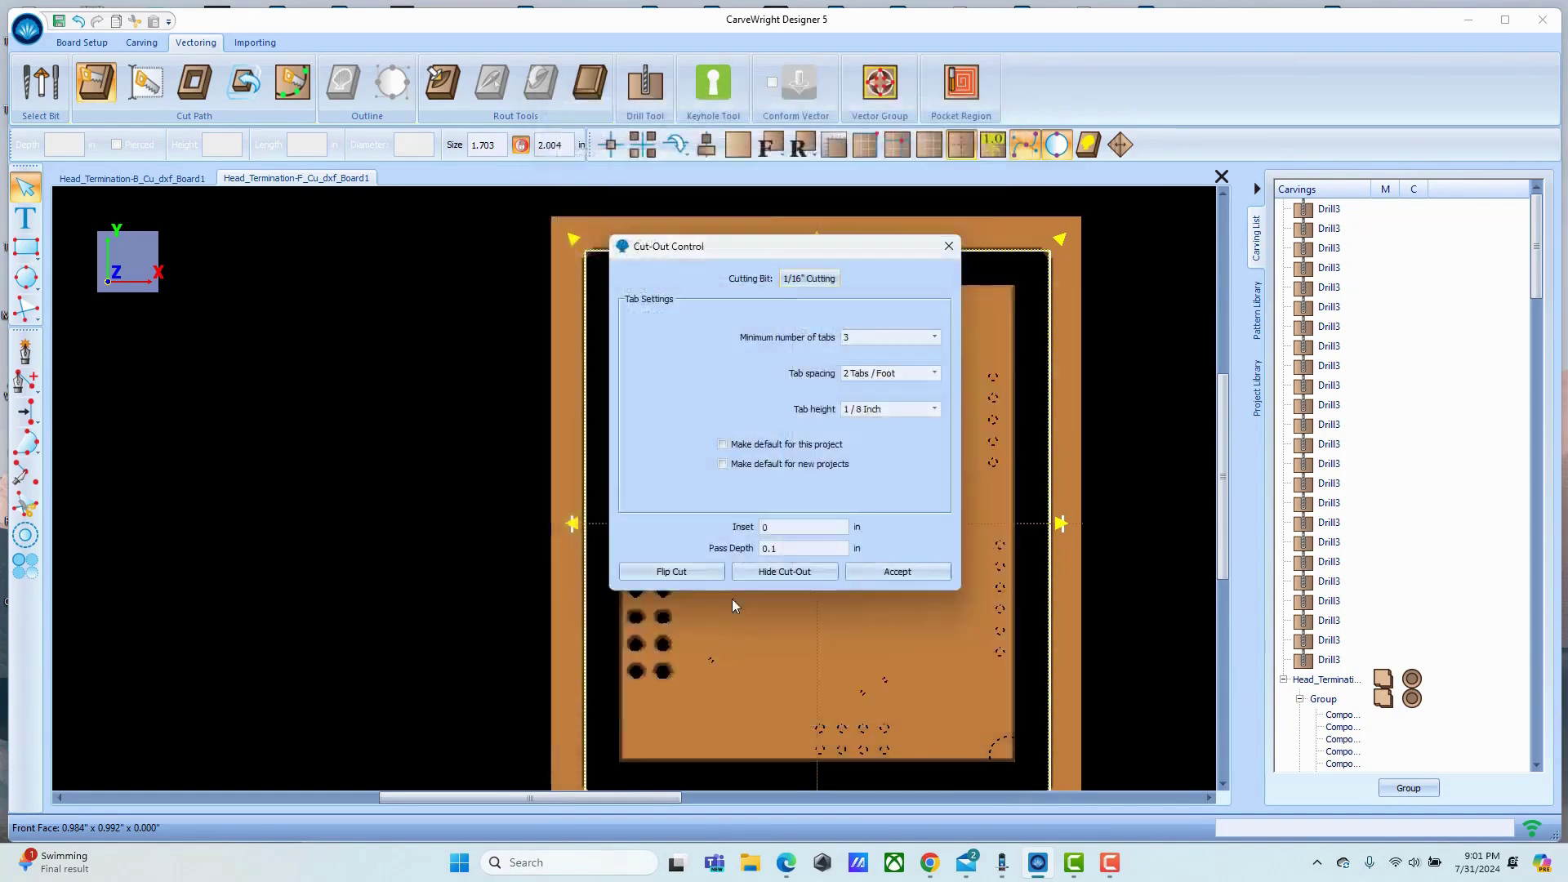
{"action": "left_click", "coordinate": [678, 572]}
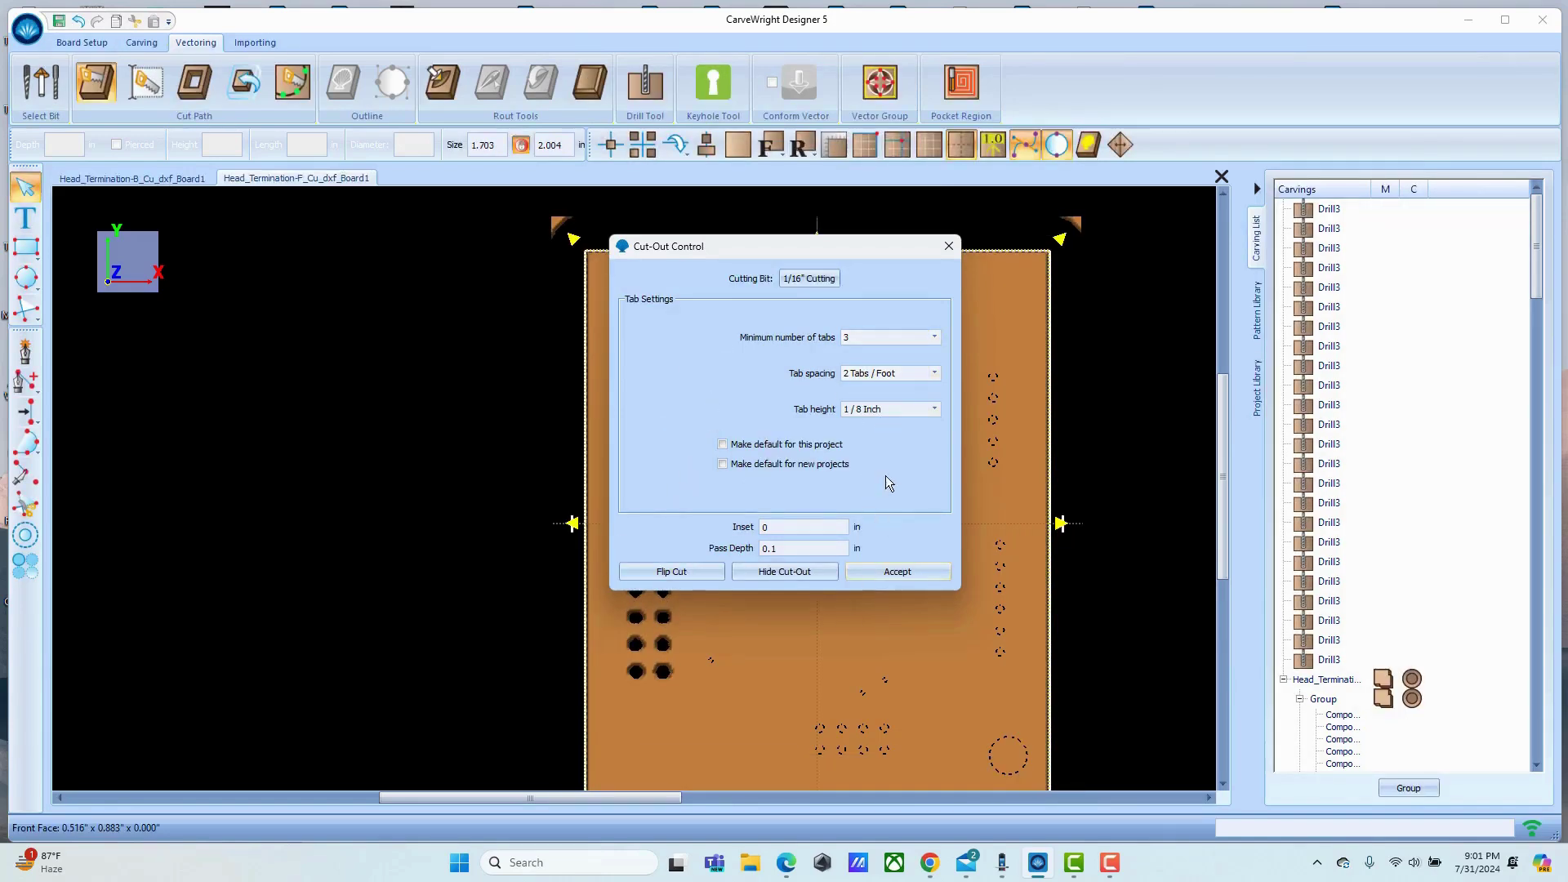
{"action": "left_click", "coordinate": [788, 548]}
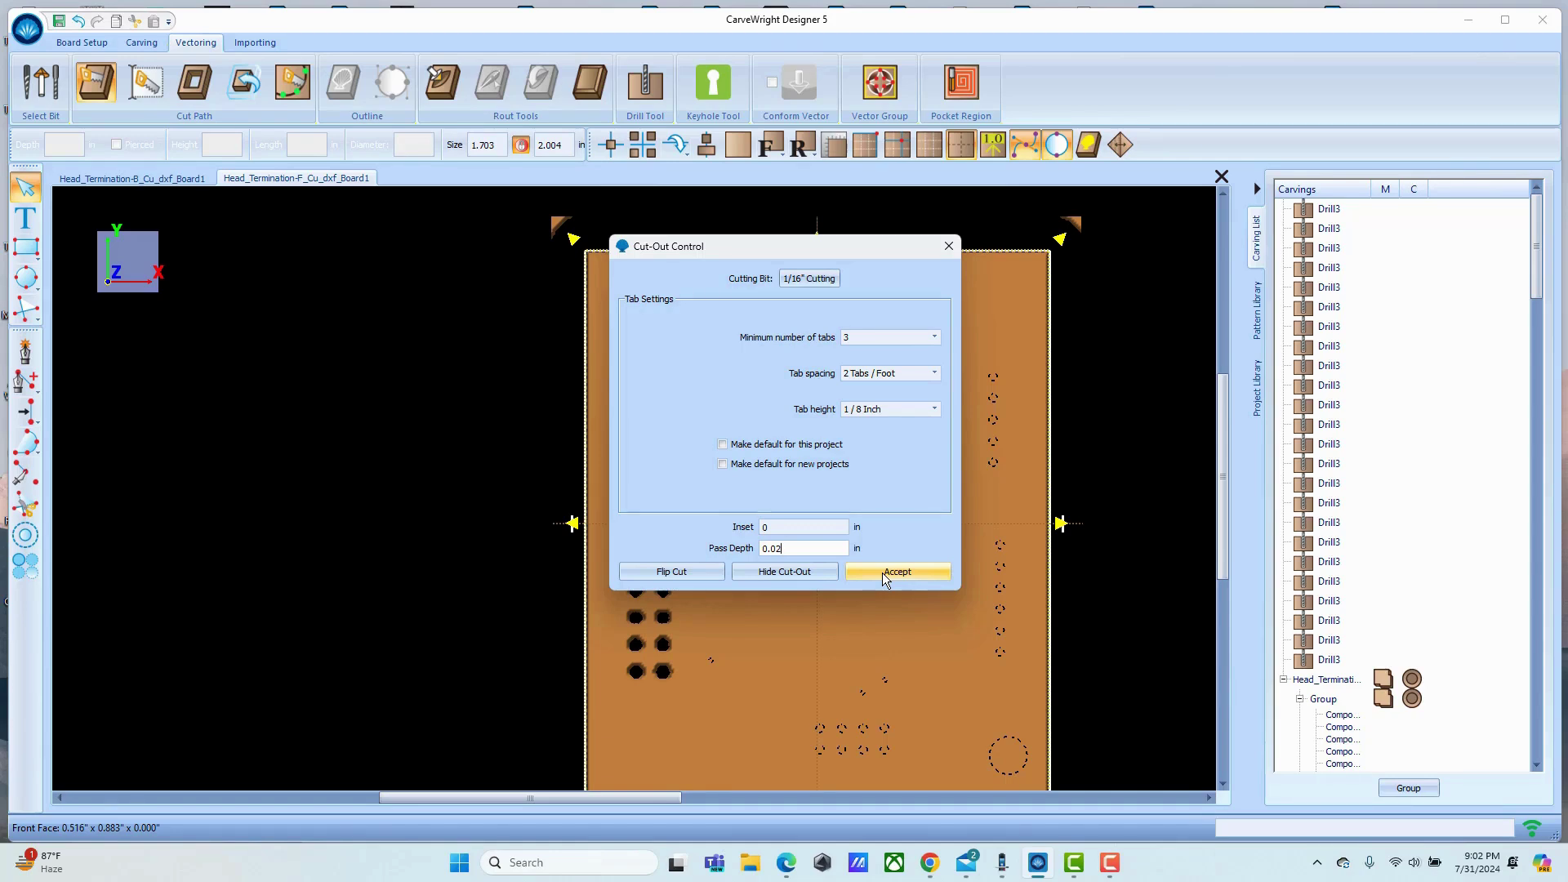
{"action": "left_click", "coordinate": [882, 572]}
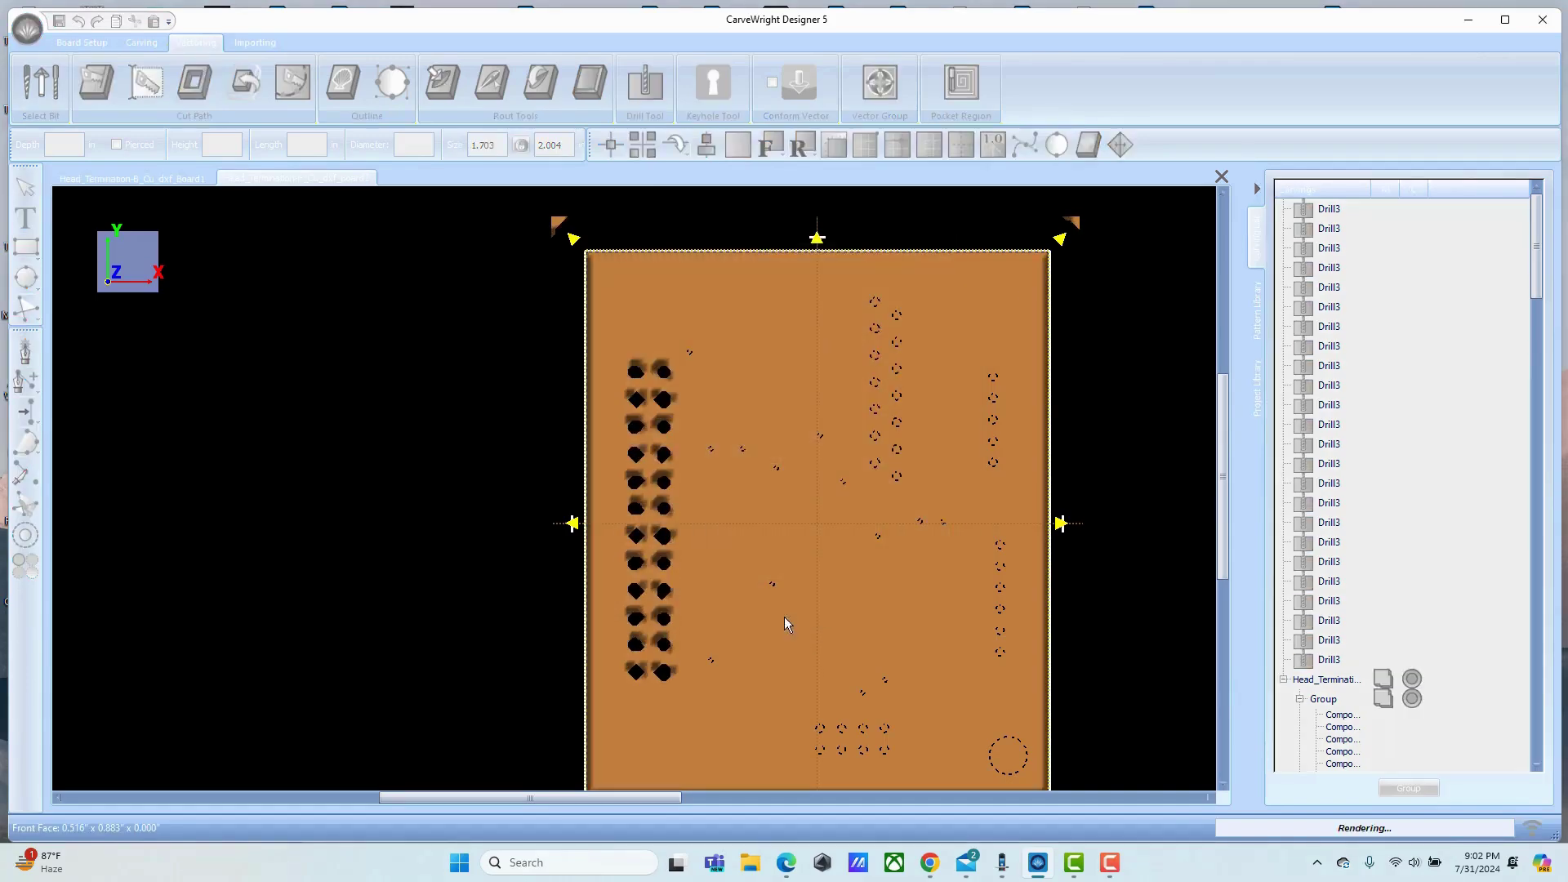